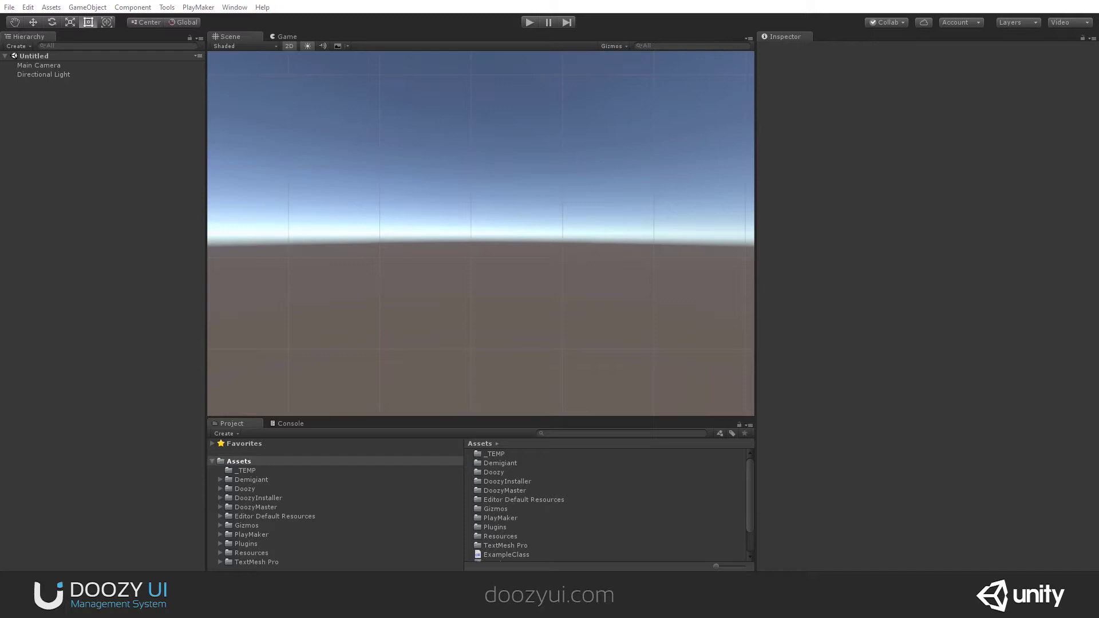
Open the E2 - Simple App - Portrait - 2D scene from Doozy > Examples > _Scenes
double_click(502, 472)
click(501, 463)
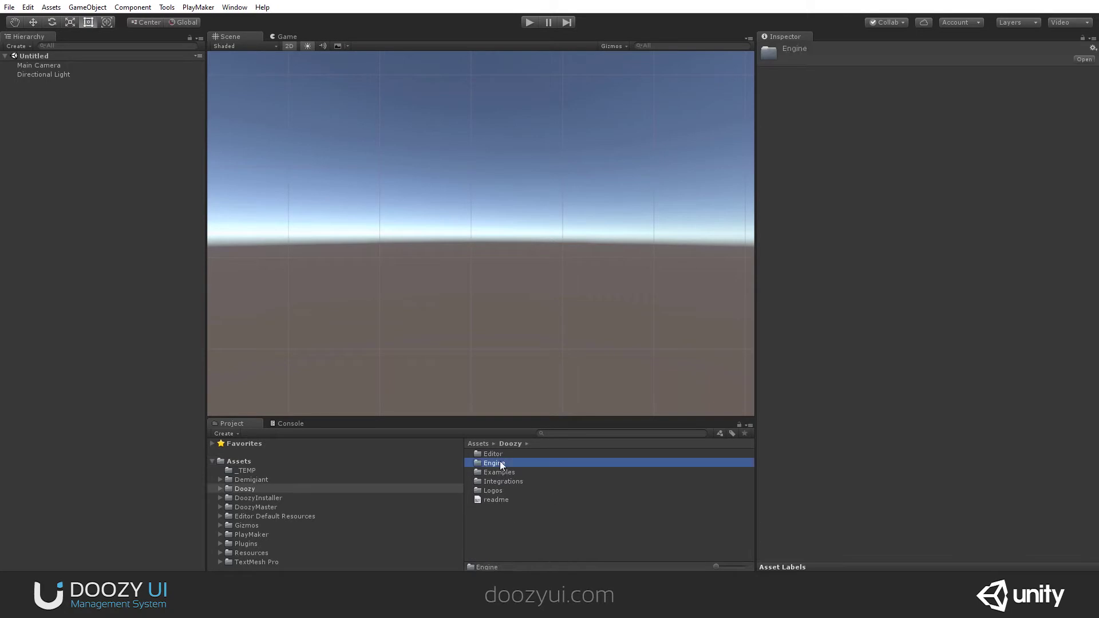
double_click(502, 472)
double_click(503, 455)
click(507, 464)
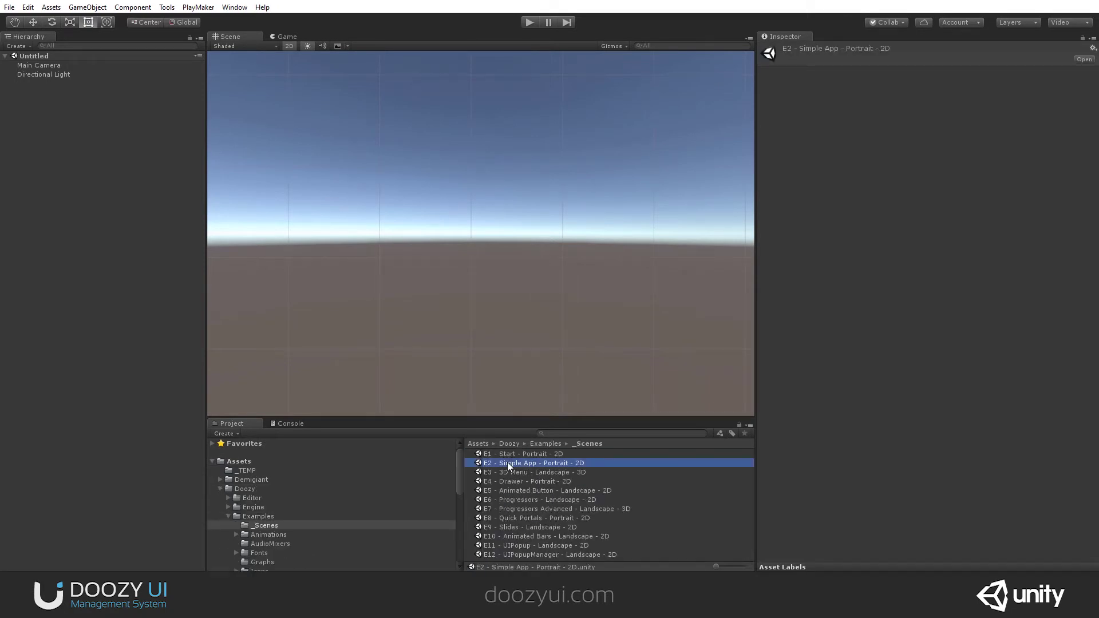
double_click(508, 462)
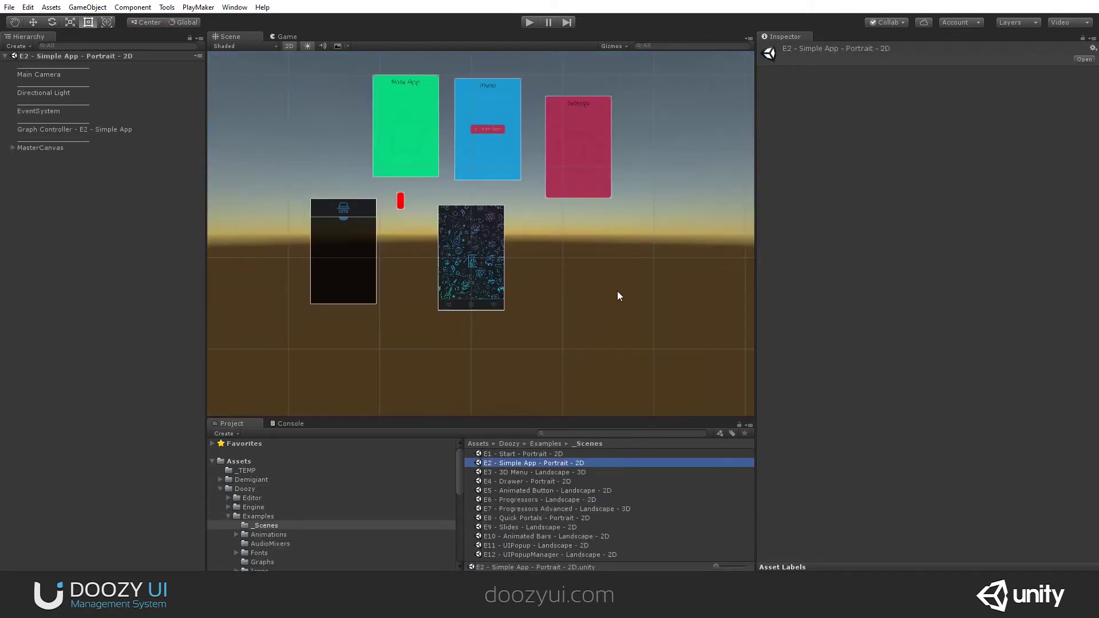
Recentre the Scene view on the UI panels and run the scene in Play mode
scroll(475, 291, up, 8)
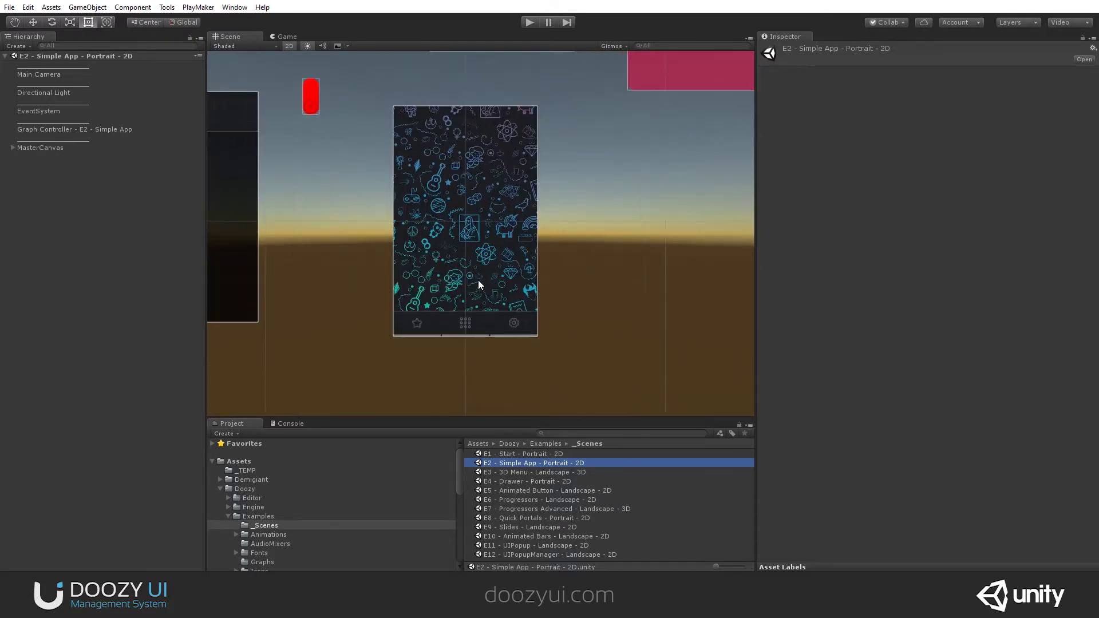
middle_drag(498, 260, 507, 303)
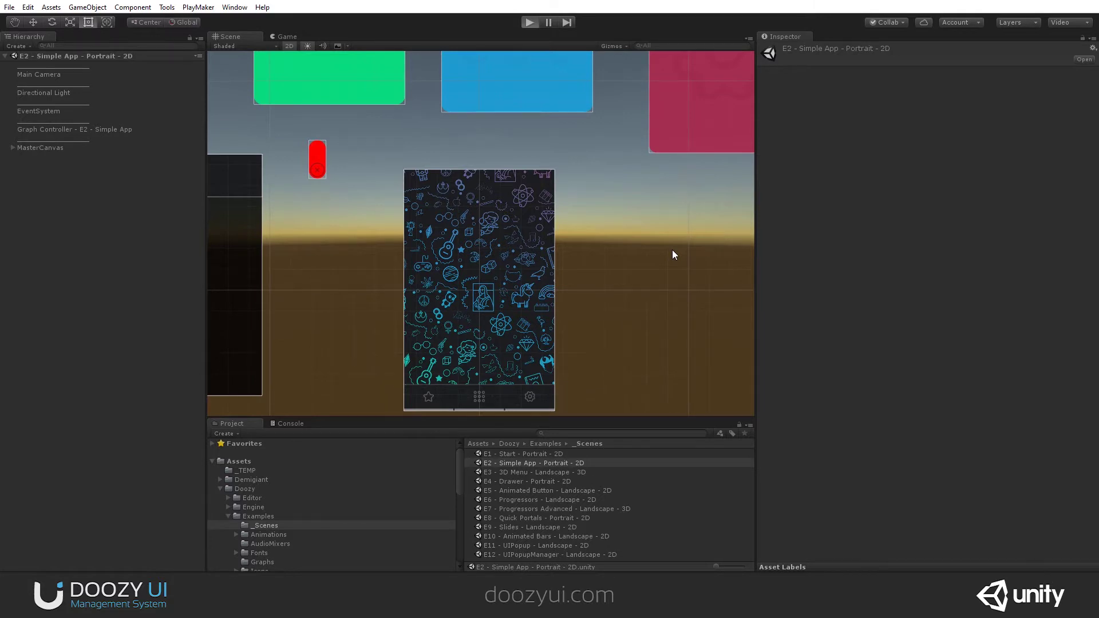
key(ctrl+p)
In the running game, visit the Menu panel and return to the pink Settings panel
click(545, 400)
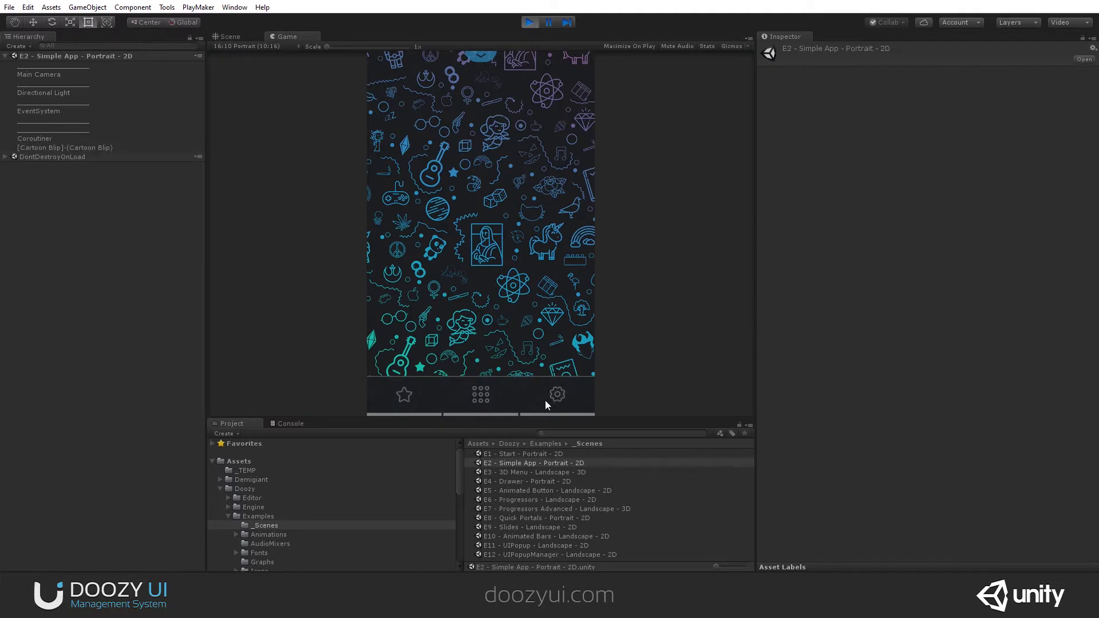
click(414, 401)
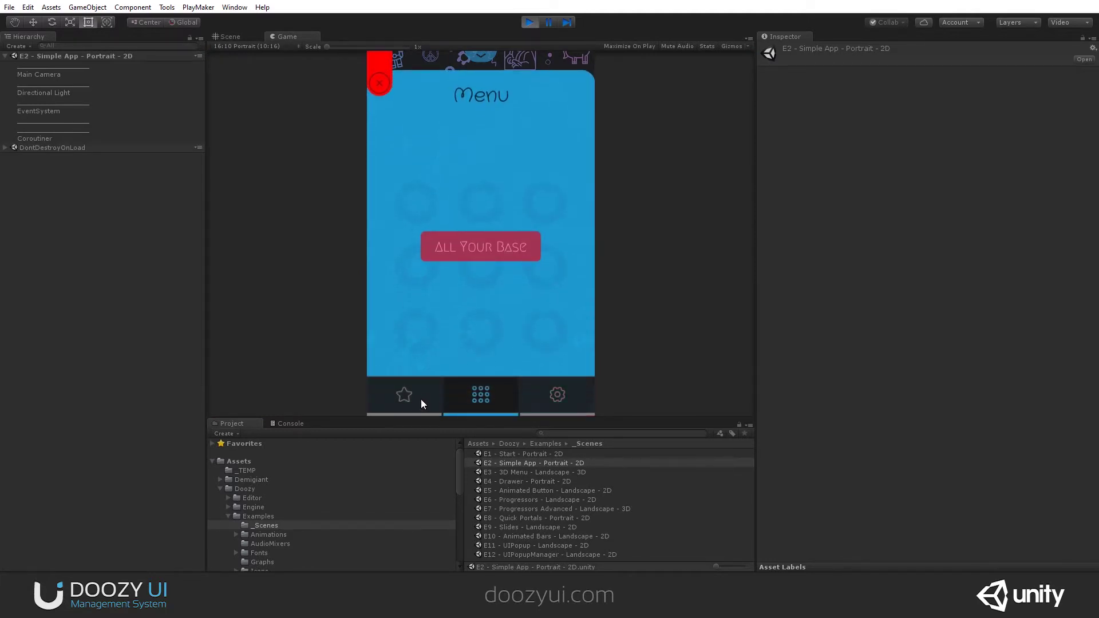
click(557, 395)
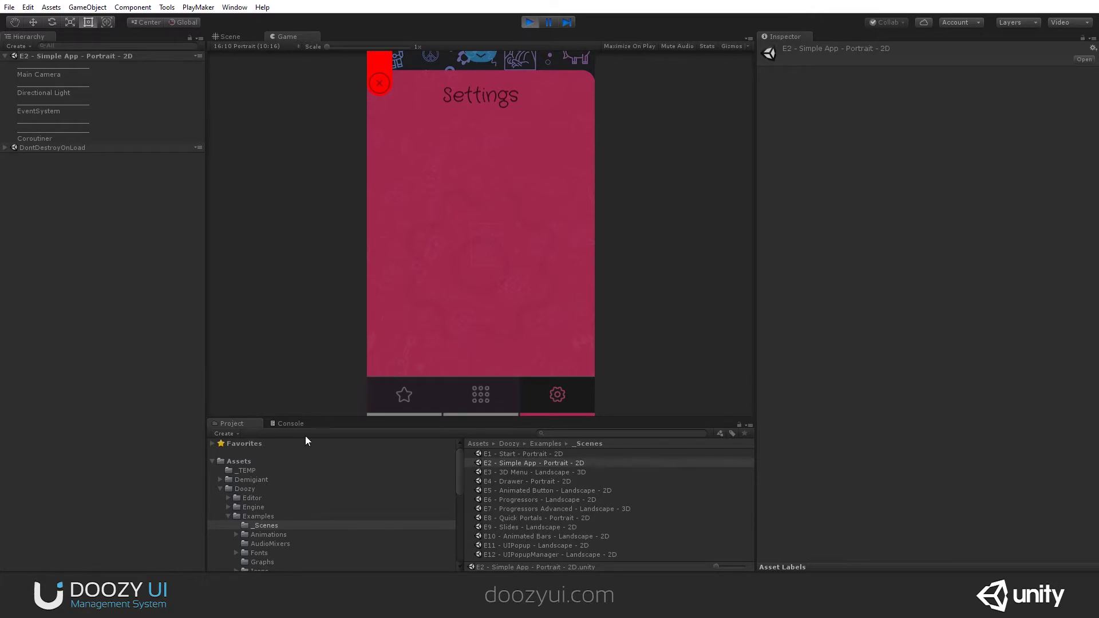
Open ExampleAudioMixer from Examples > AudioMixers and show its exposed parameters
click(268, 544)
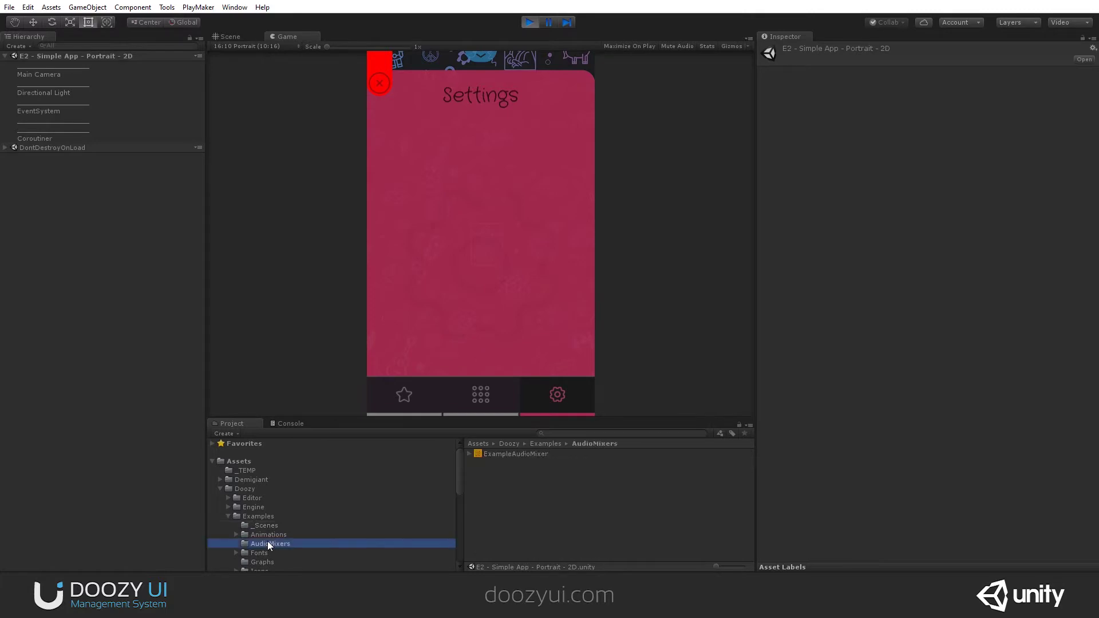
double_click(506, 457)
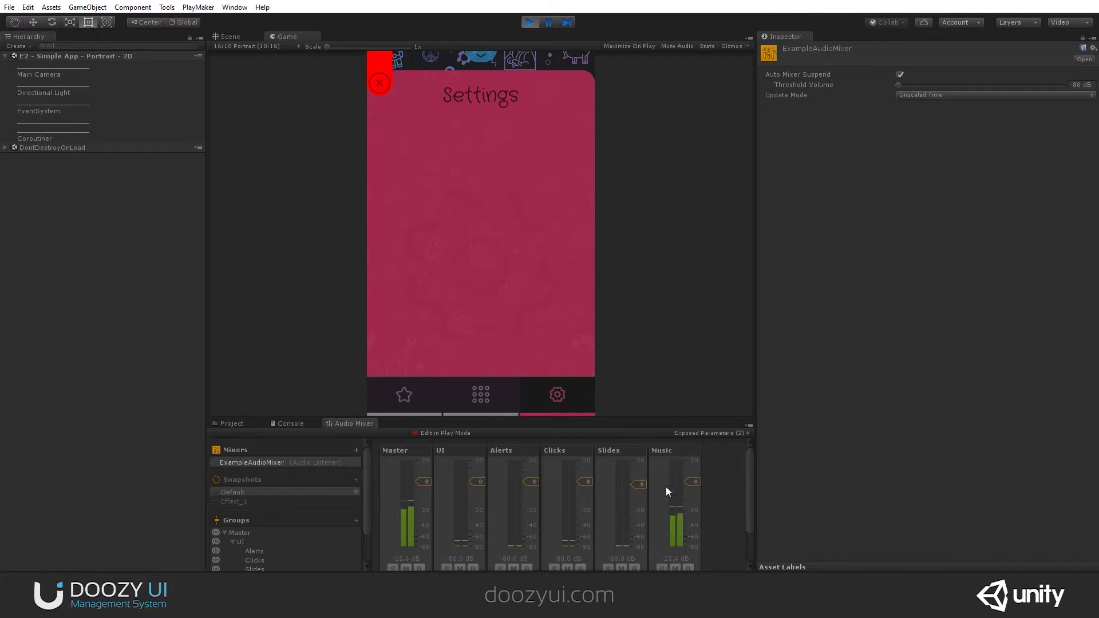
click(706, 433)
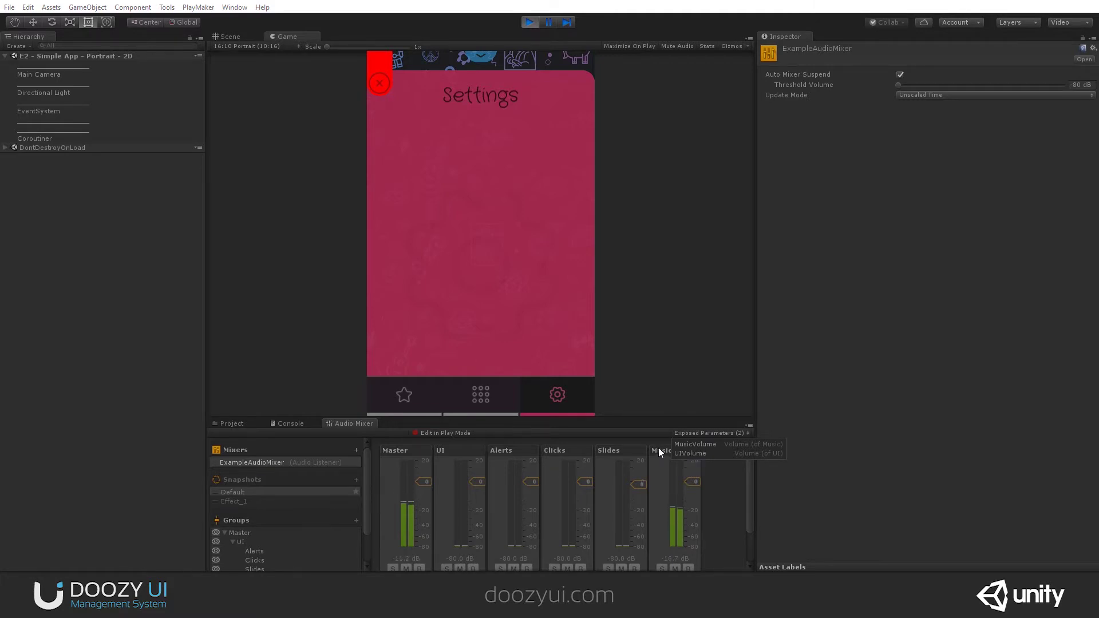
Cycle the game through the Menu, Settings and Rate App panels, then stop Play mode
click(502, 403)
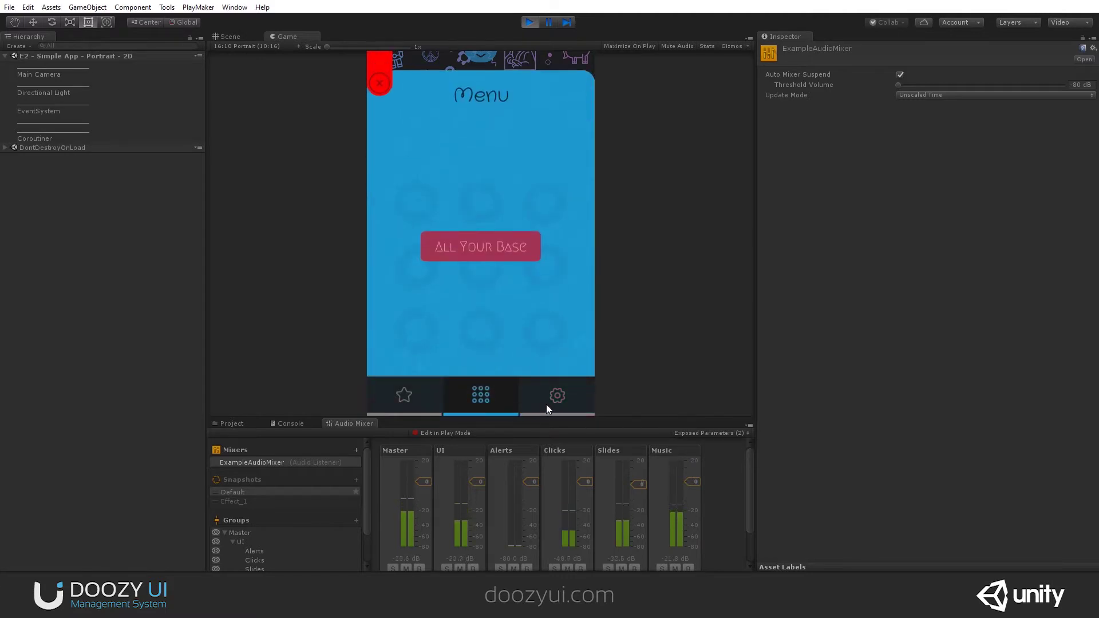
click(546, 404)
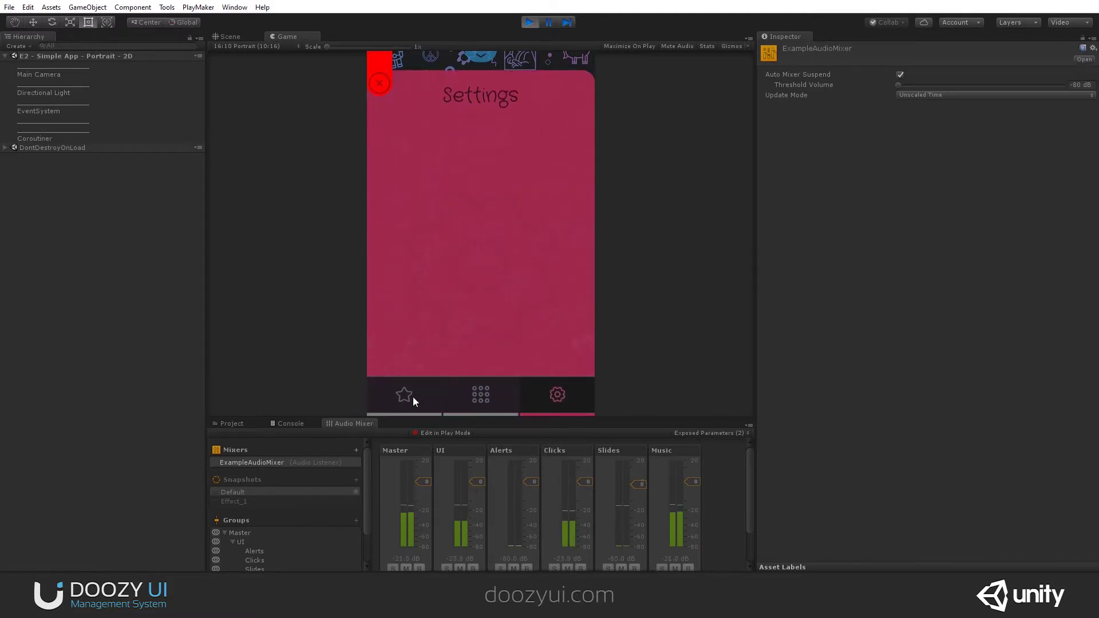
click(413, 397)
click(493, 399)
click(556, 395)
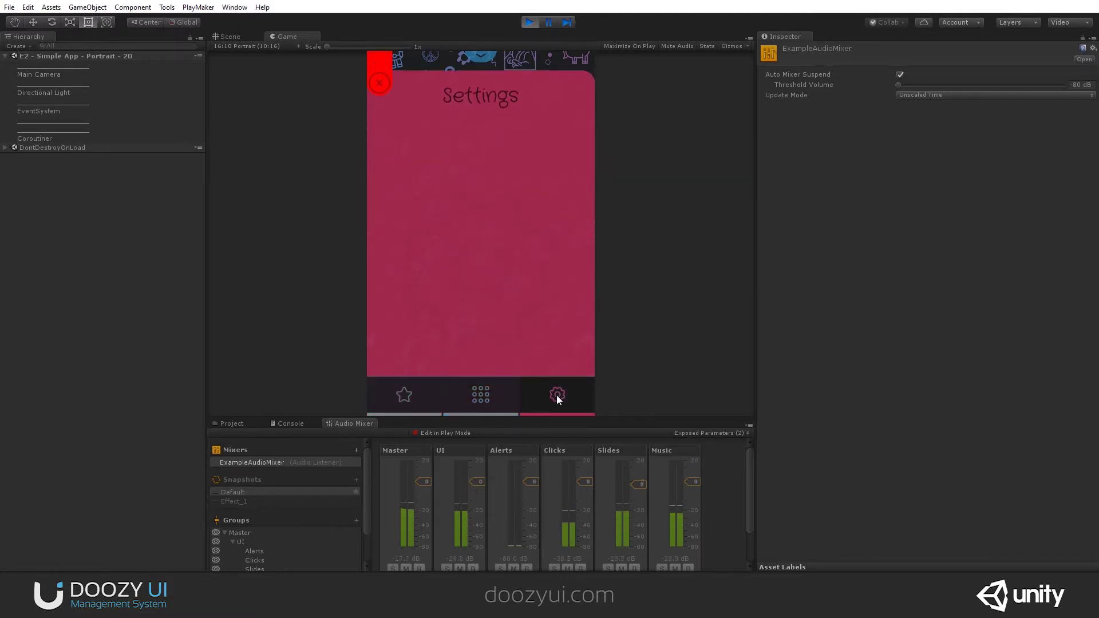
click(530, 23)
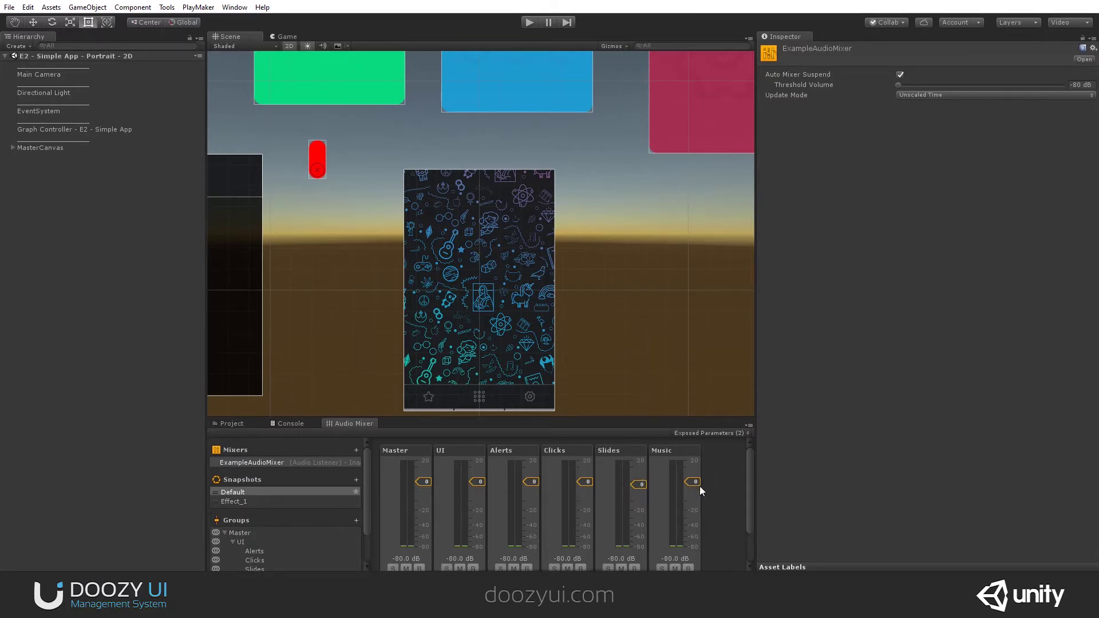
Unexpose the MusicVolume parameter in ExampleAudioMixer, leaving only UIVolume exposed
click(716, 433)
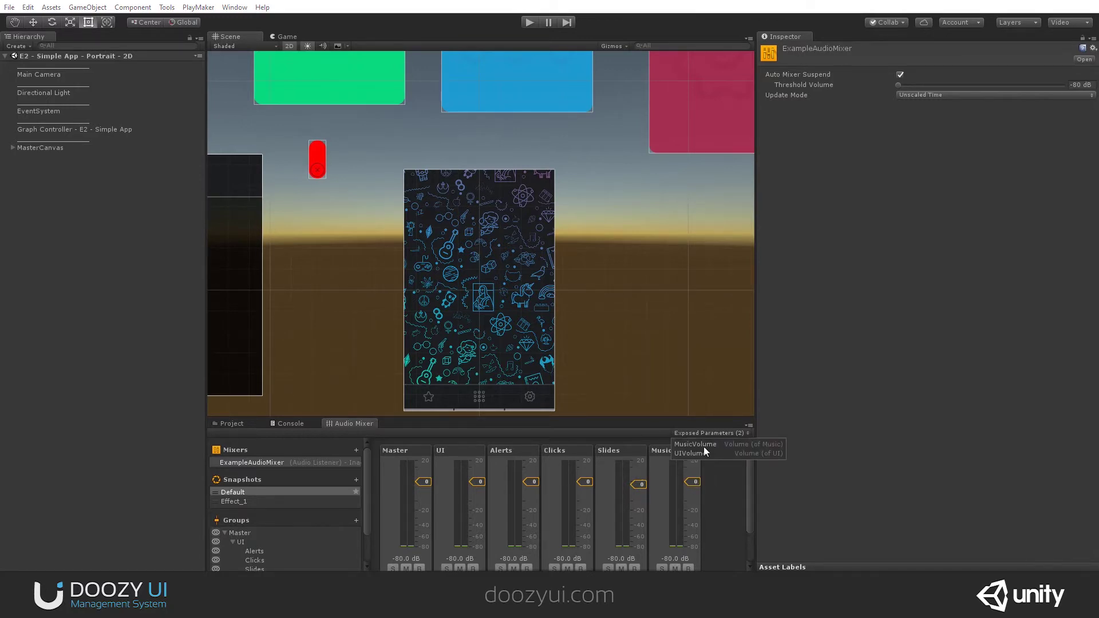
right_click(704, 445)
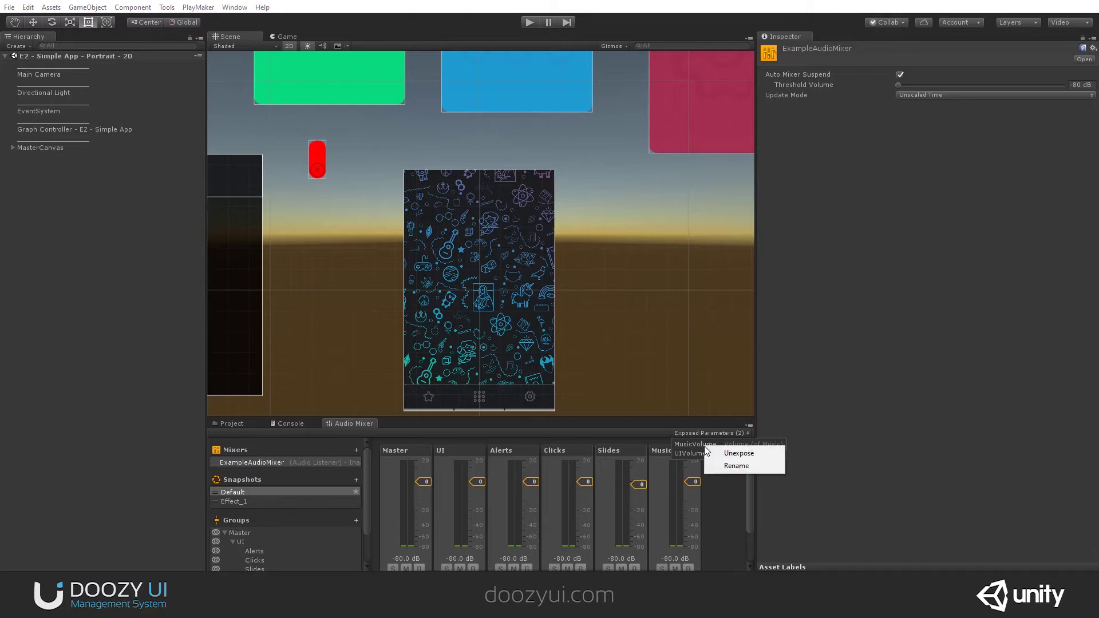
click(727, 452)
click(721, 462)
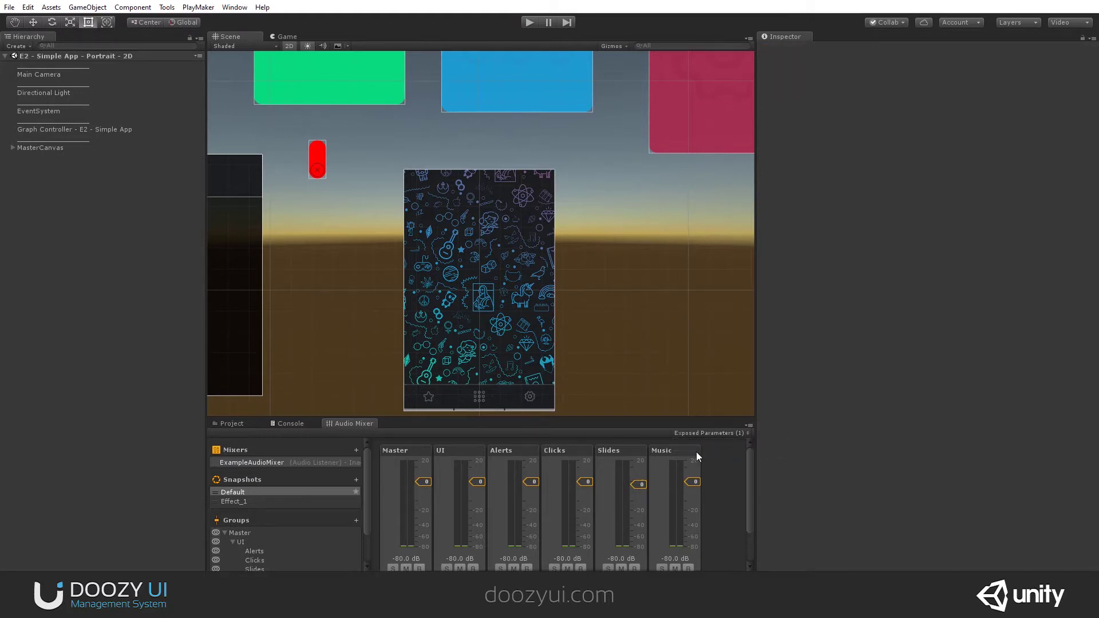
click(671, 458)
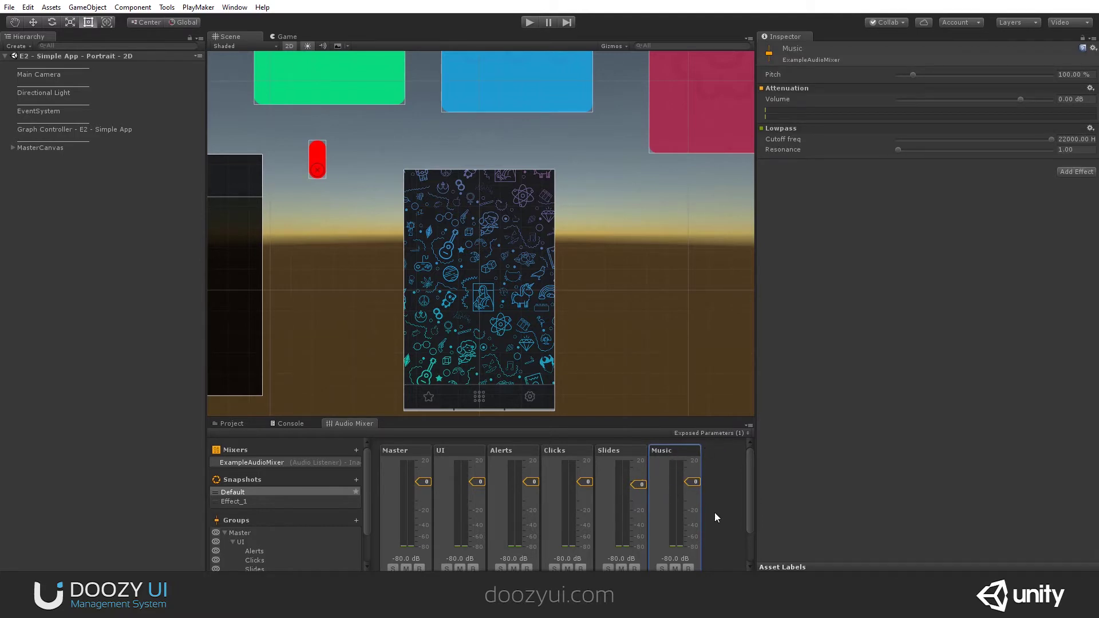
click(724, 482)
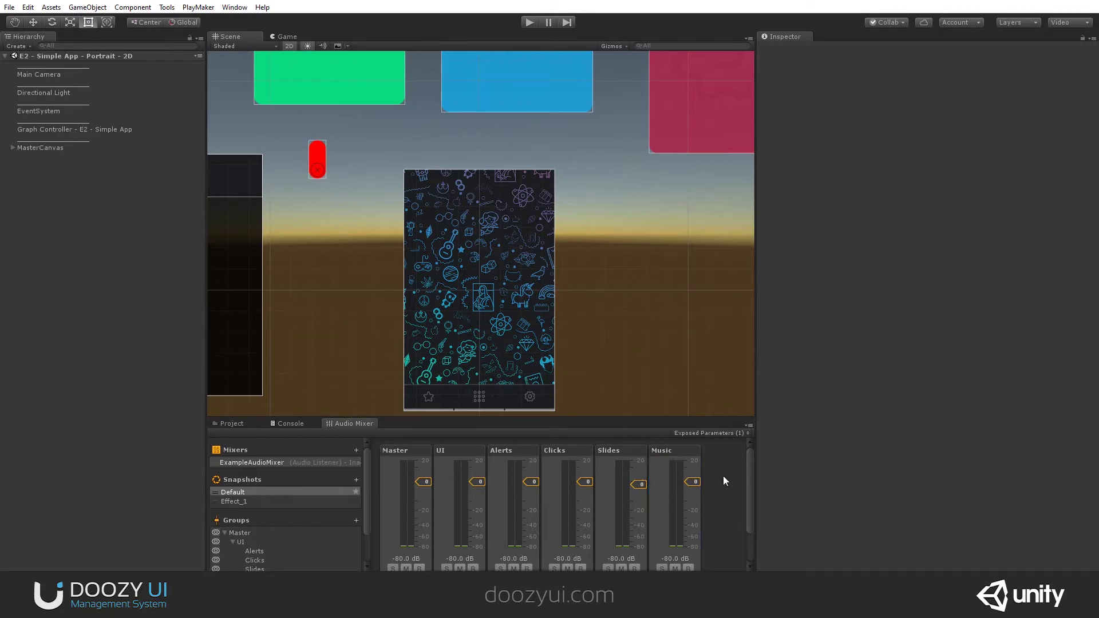
Add a UI Slider as a child of View - Settings under MasterCanvas
click(12, 148)
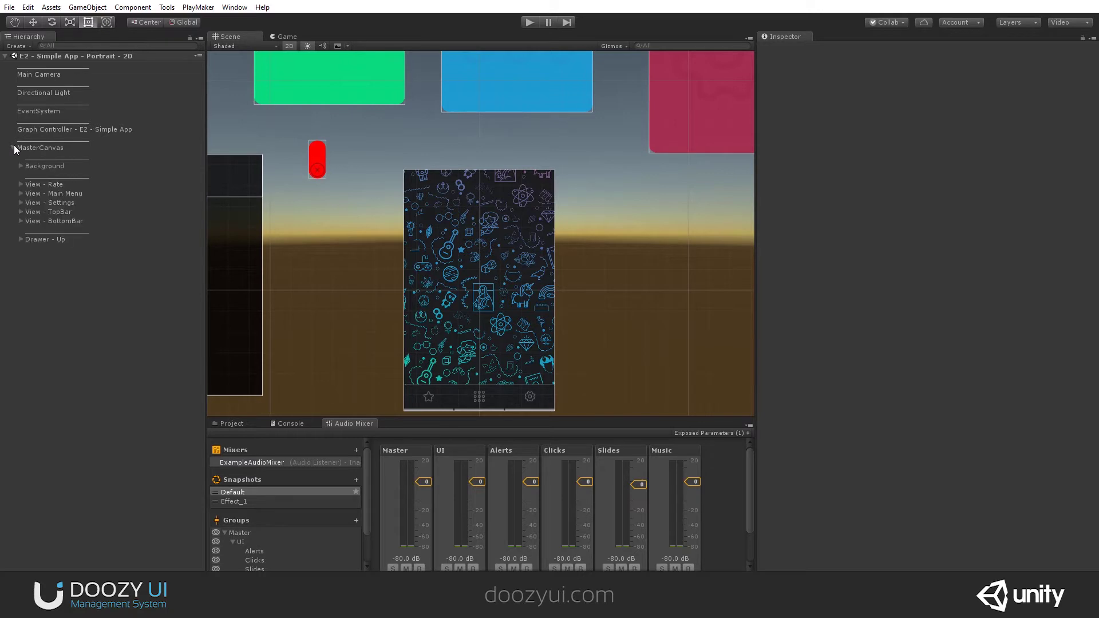
click(63, 203)
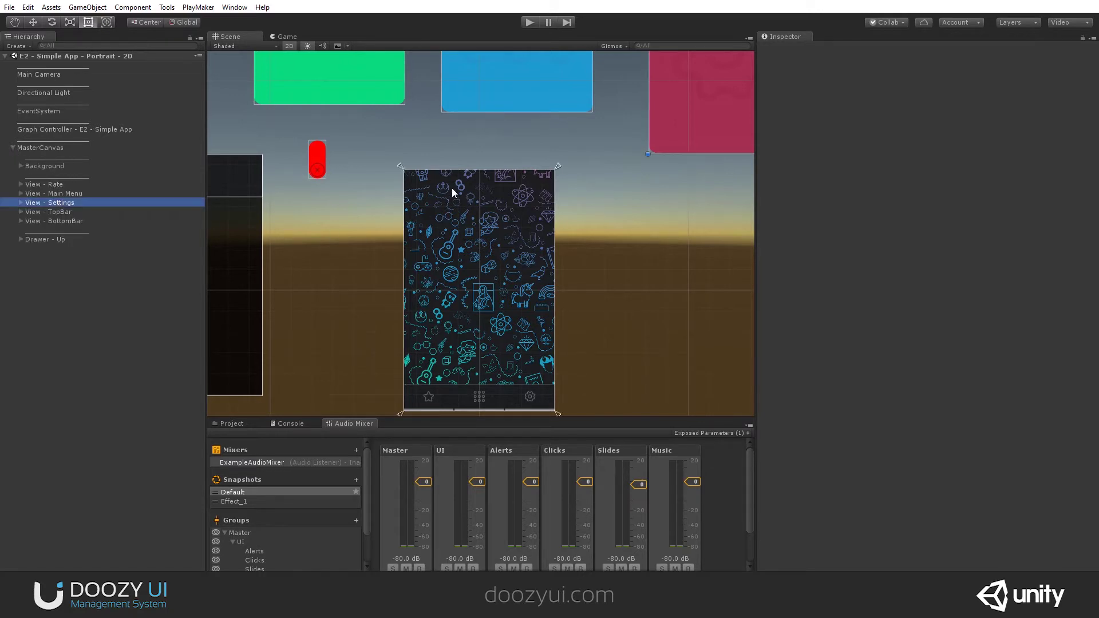
key(f)
scroll(487, 239, up, 3)
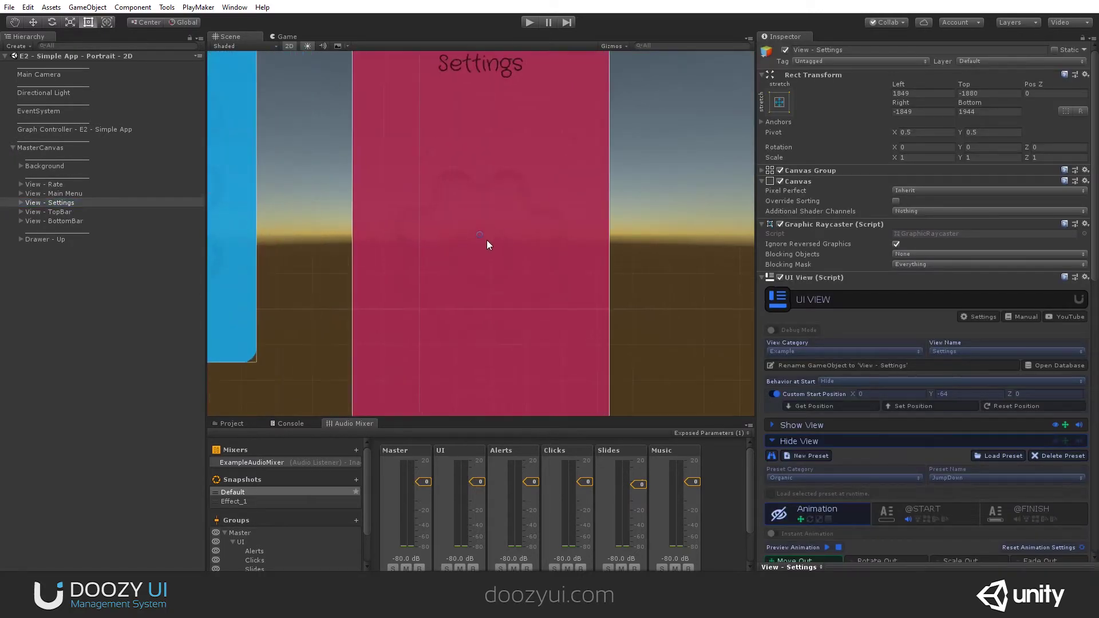
click(21, 202)
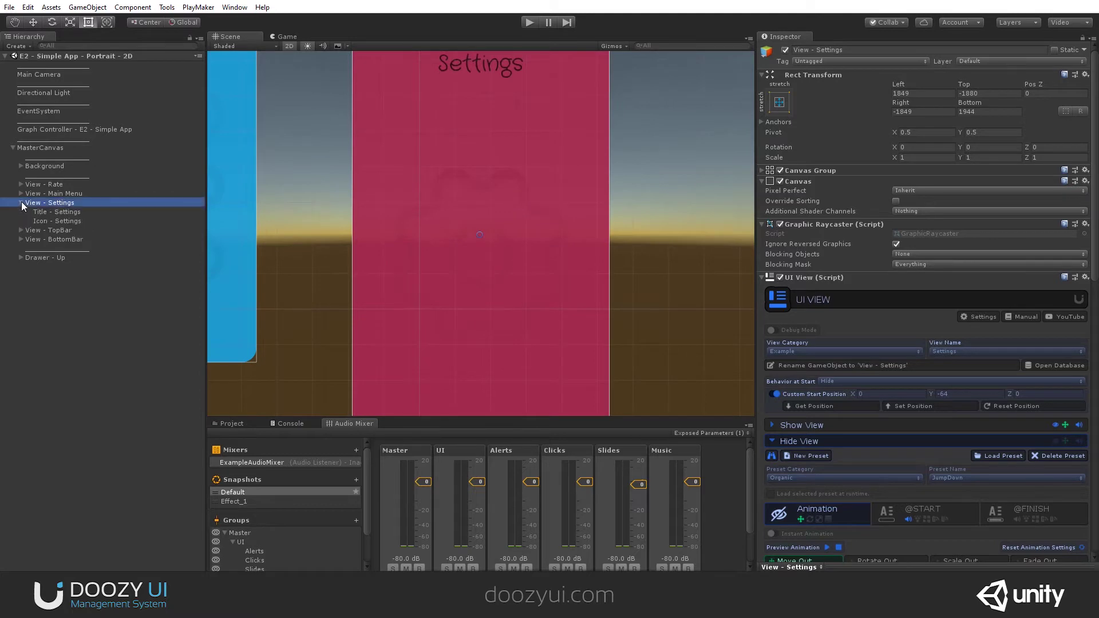
right_click(57, 204)
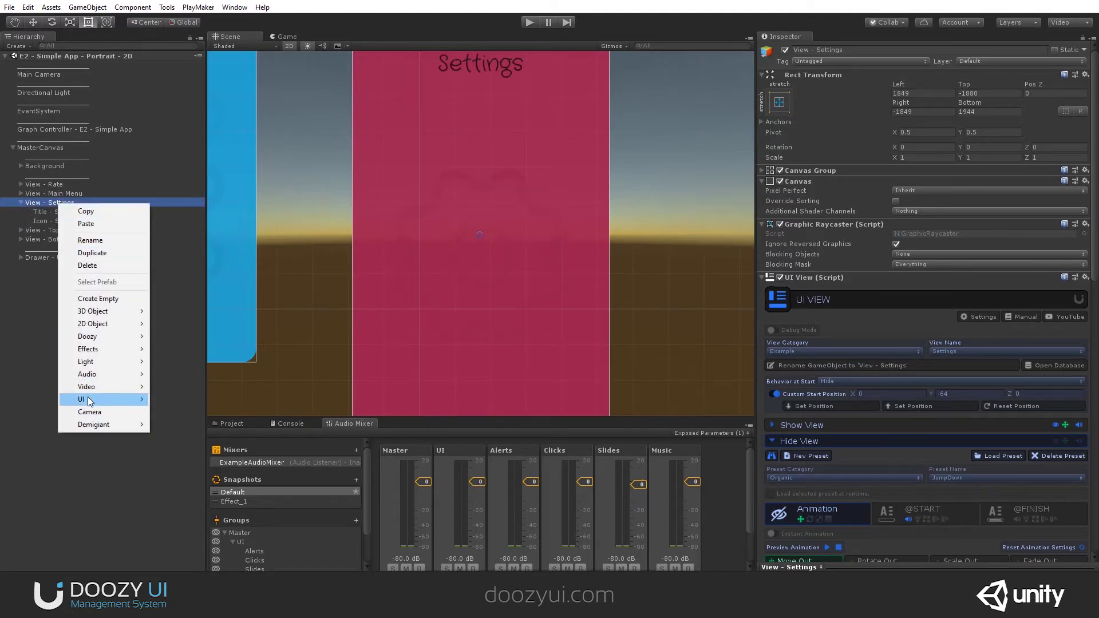
mouse_move(90, 401)
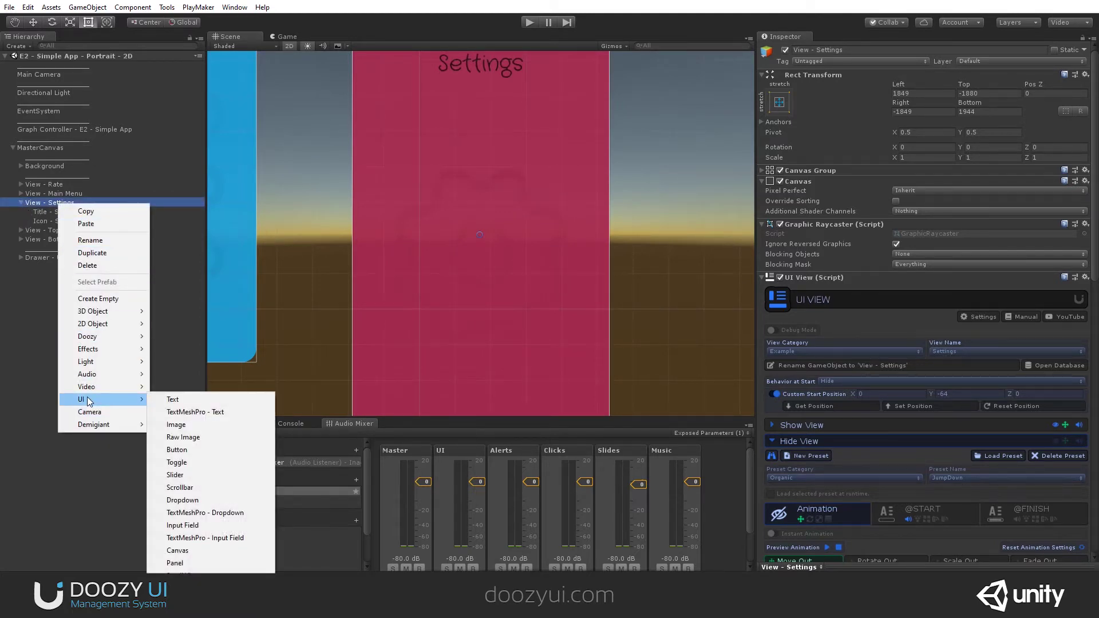
click(189, 476)
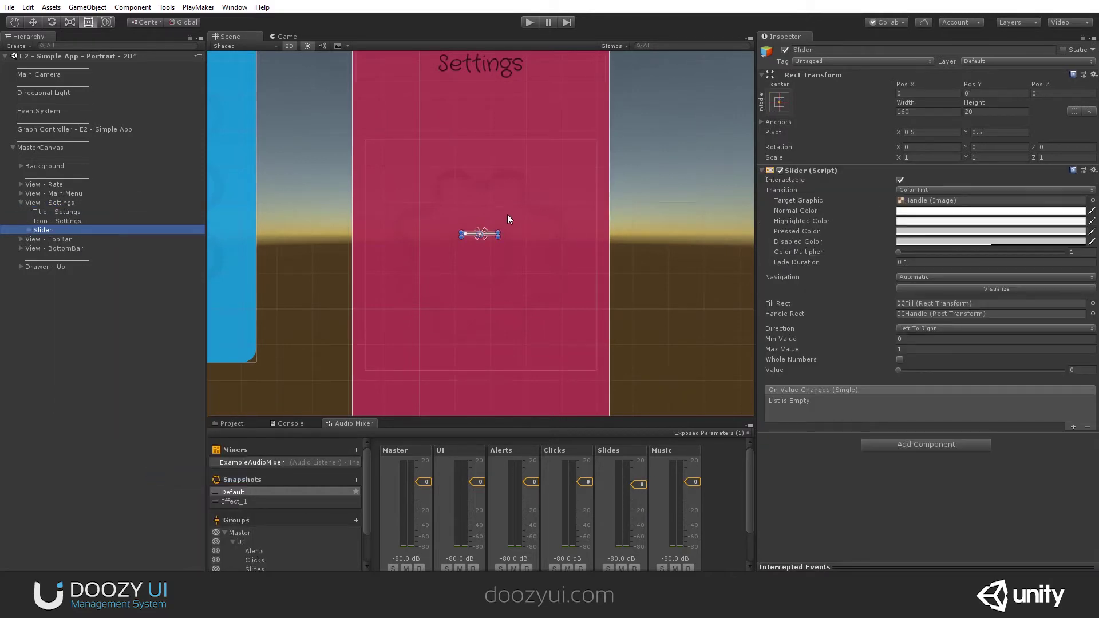
Resize the slider's rect to 774.1 by 56.8
scroll(503, 236, up, 3)
alt+shift+drag(508, 237, 704, 251)
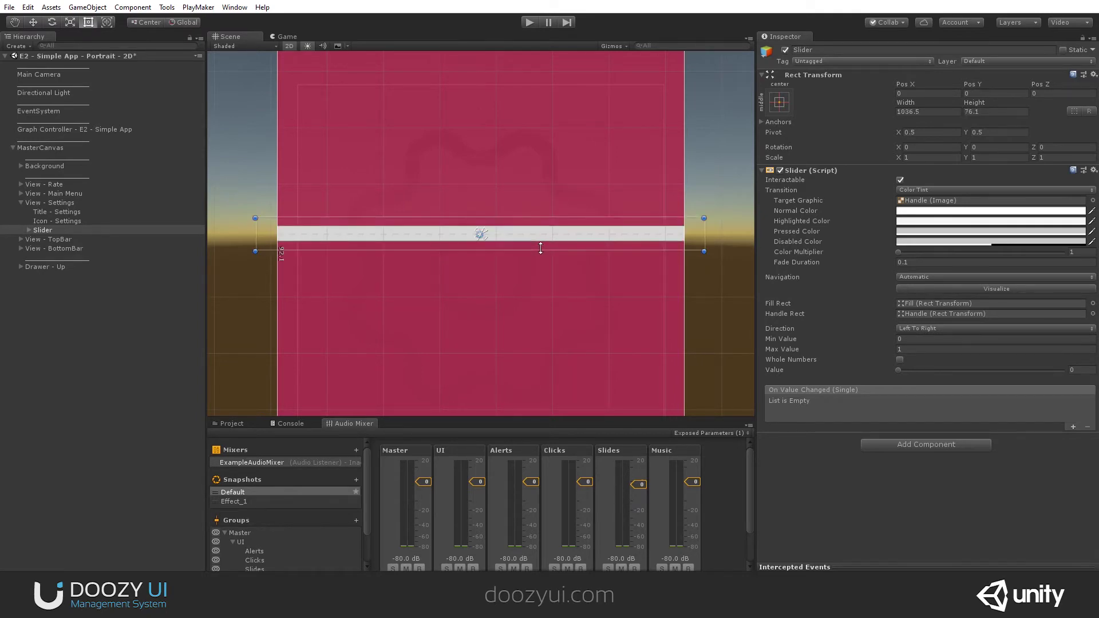
alt+shift+drag(540, 248, 544, 245)
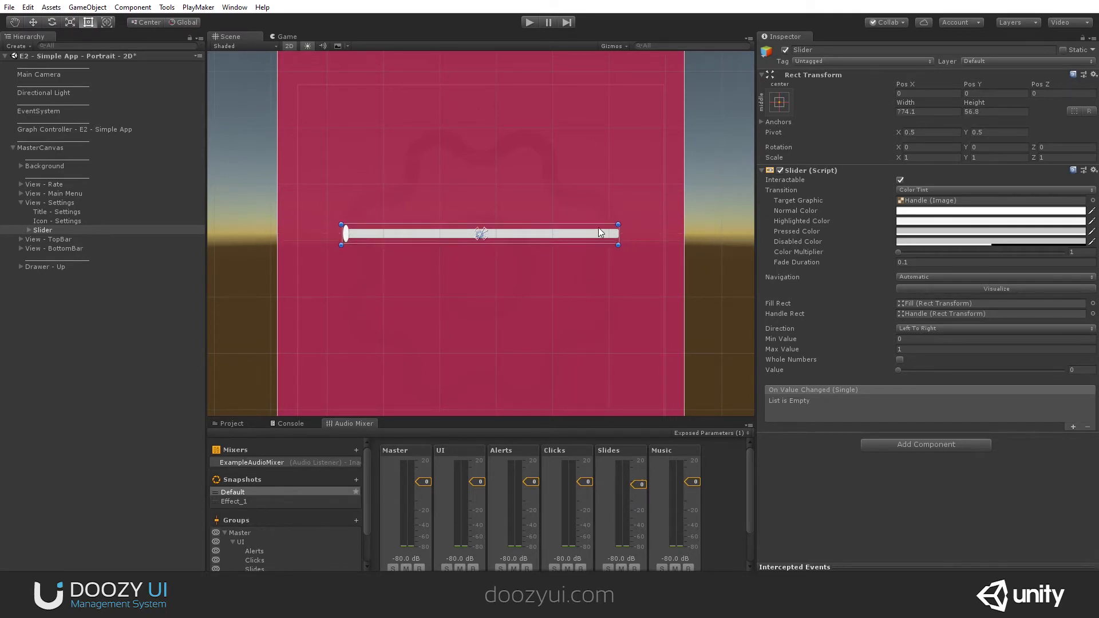
Test the slider's Value in the Inspector, leaving it at 1 with the track filled
click(896, 370)
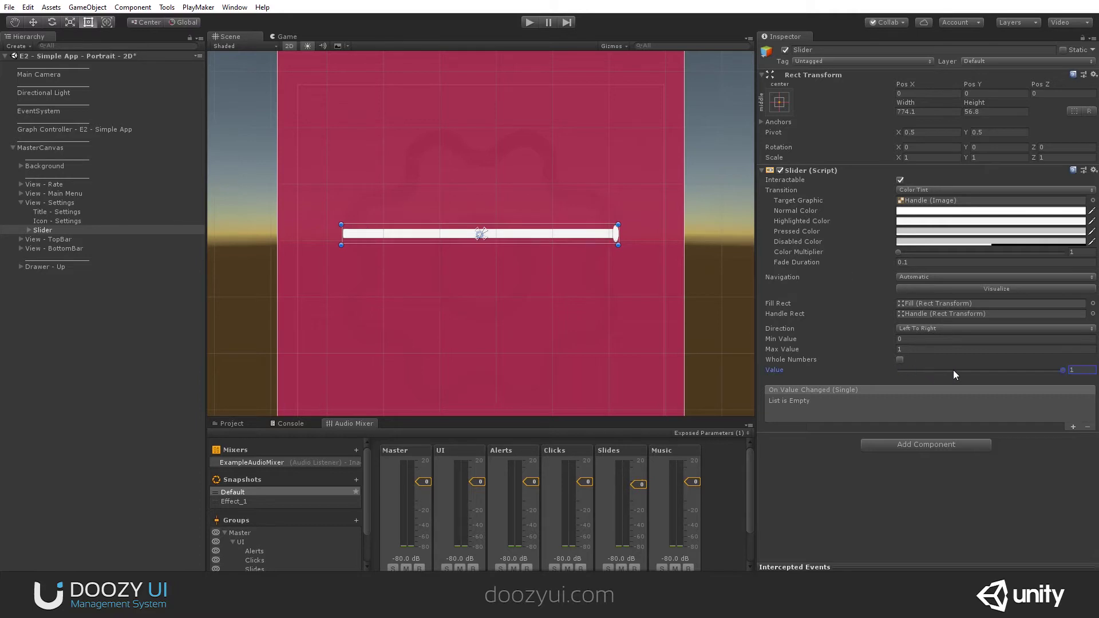
drag(946, 364, 1014, 374)
mouse_move(1050, 372)
mouse_down()
mouse_move(896, 370)
mouse_move(1070, 368)
mouse_up()
Widen the slider's Handle knob to about 60.84 units
click(32, 229)
click(28, 229)
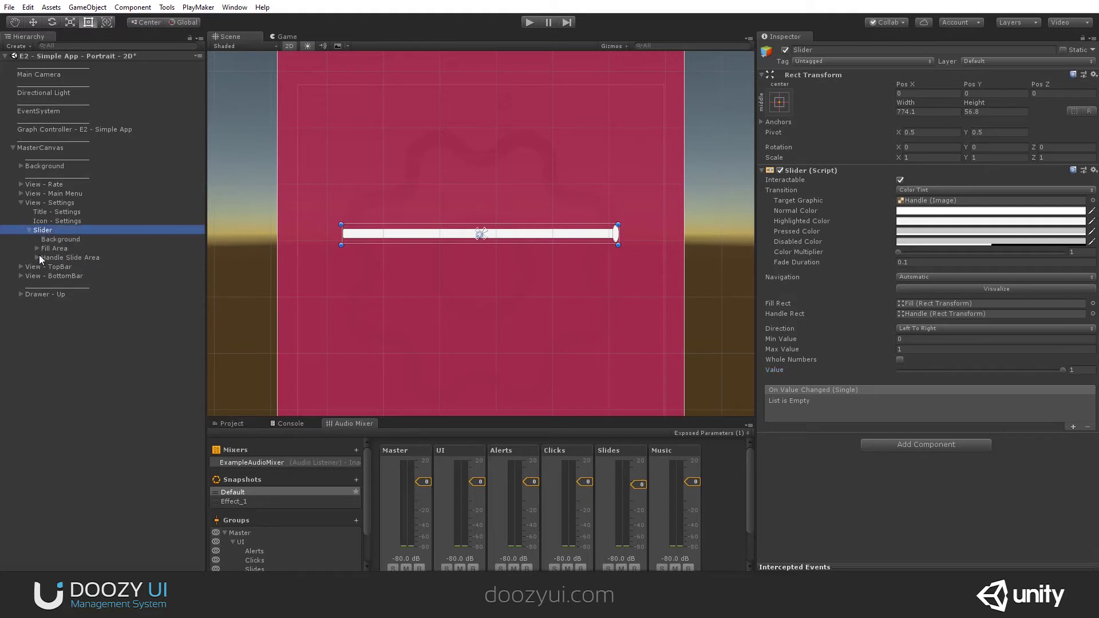
click(37, 258)
click(57, 267)
scroll(646, 226, up, 5)
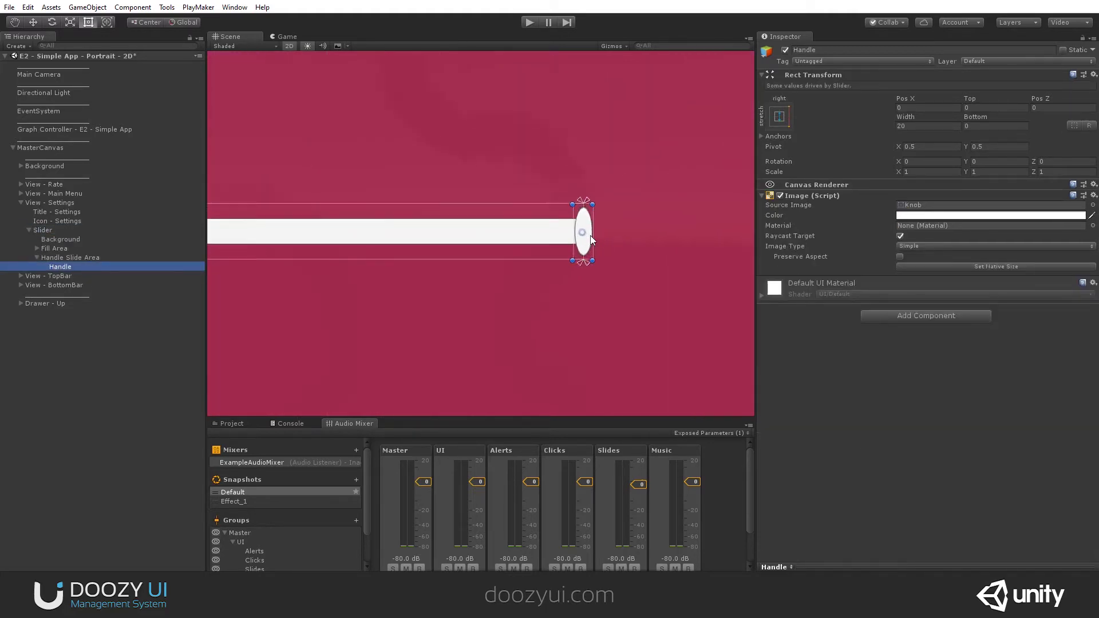
scroll(589, 235, up, 3)
drag(563, 227, 479, 223)
Tint the Handle with the eyedropped pink background, lightened to FF7FA5
click(924, 214)
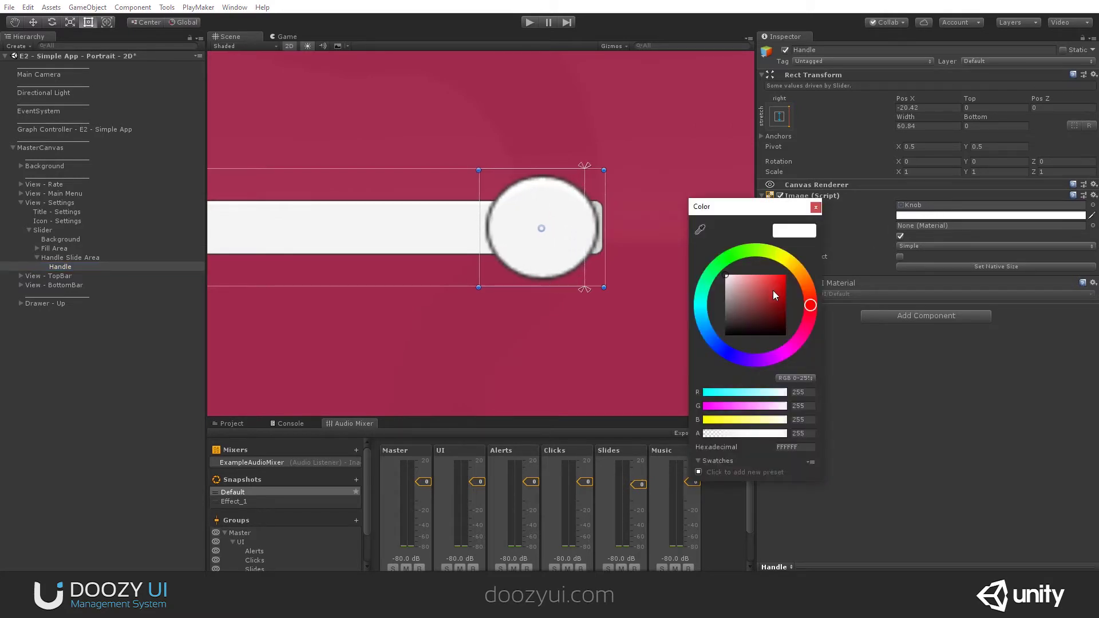
click(699, 230)
click(658, 258)
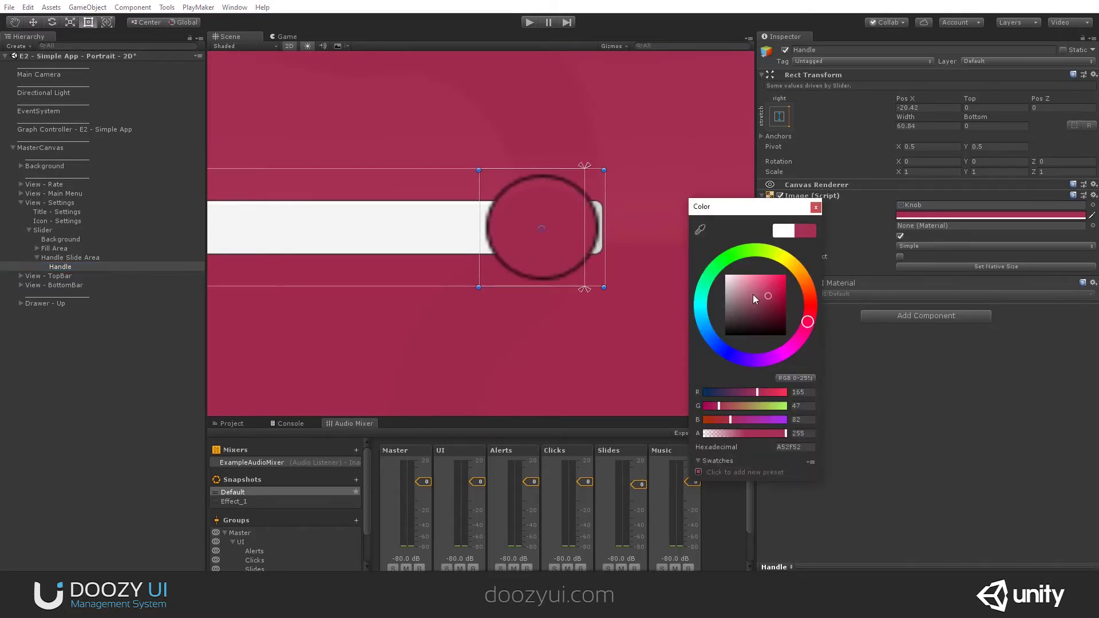
mouse_move(770, 292)
mouse_down()
mouse_move(769, 246)
mouse_move(780, 259)
mouse_move(759, 273)
mouse_up()
scroll(654, 183, down, 8)
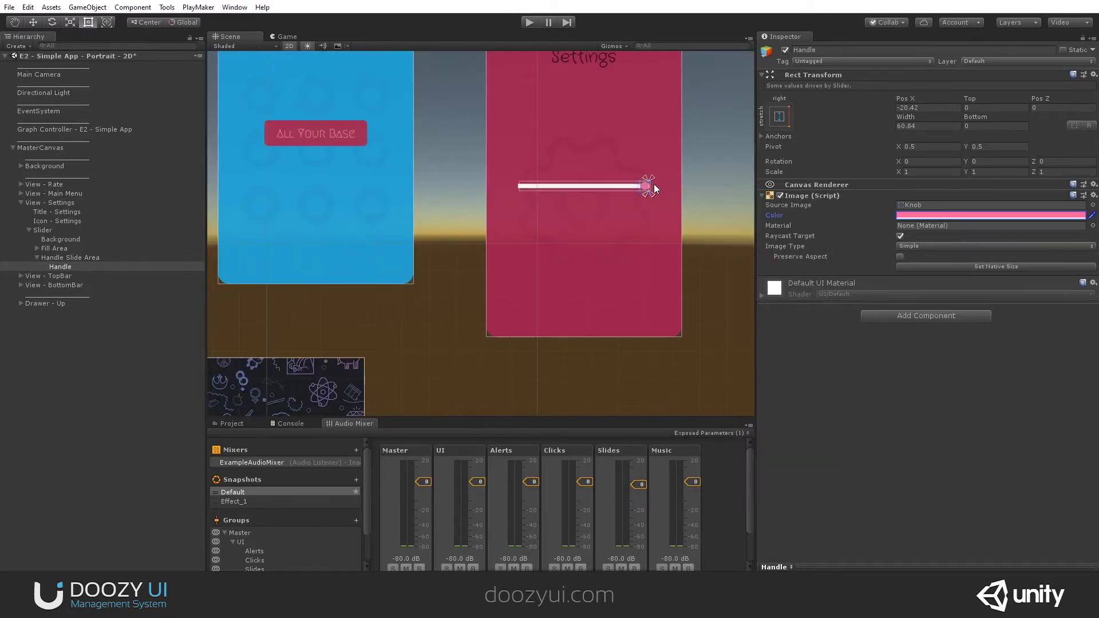
scroll(648, 186, down, 3)
middle_drag(647, 187, 479, 193)
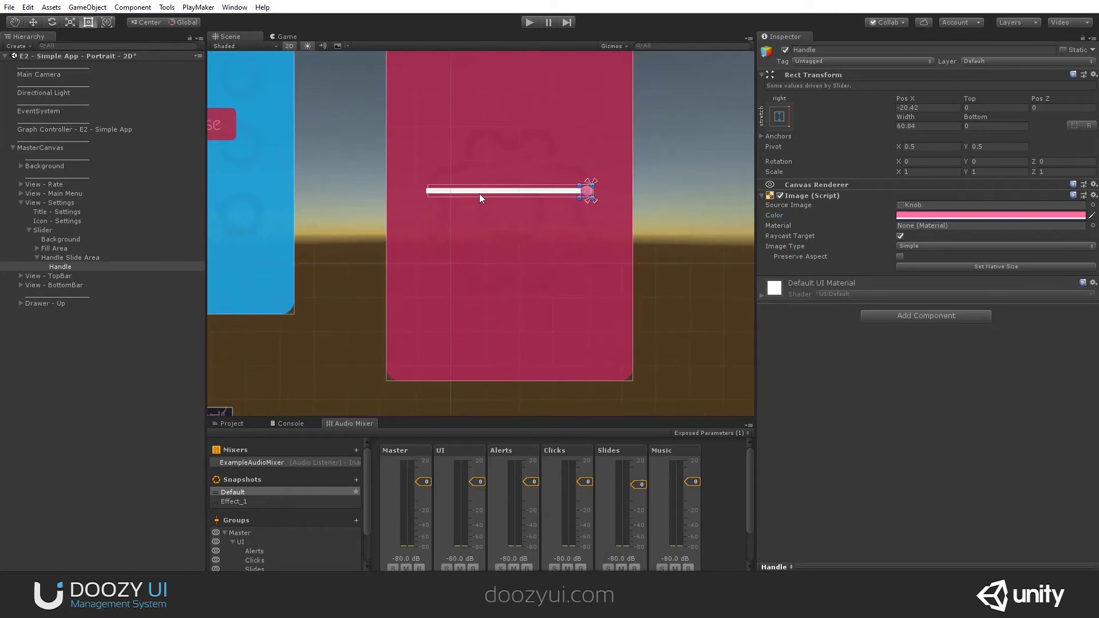
click(31, 229)
click(45, 231)
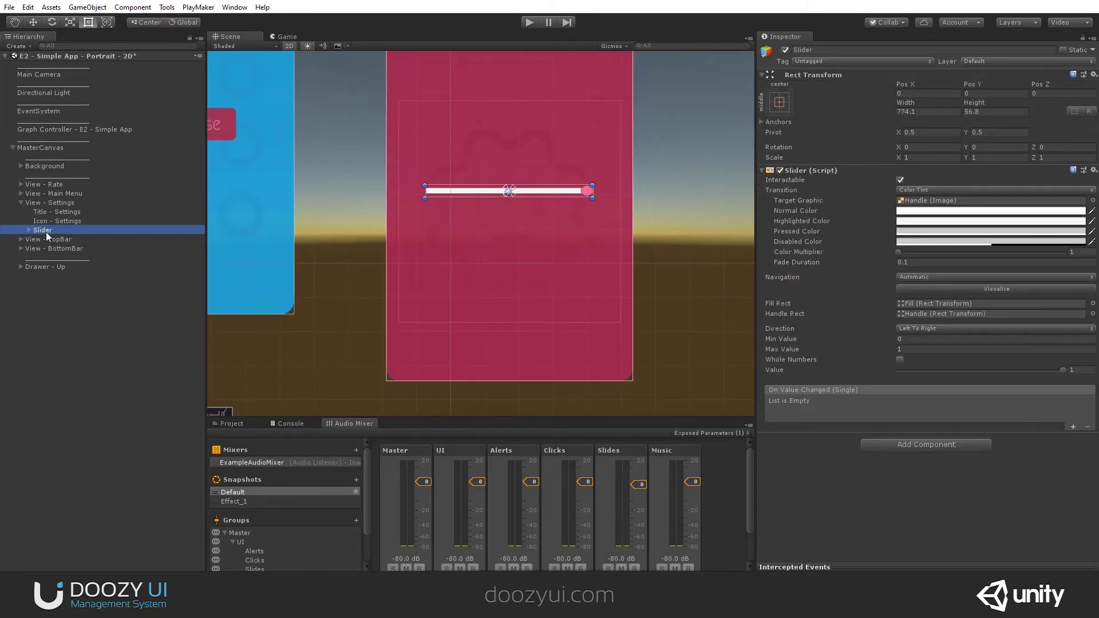
click(524, 25)
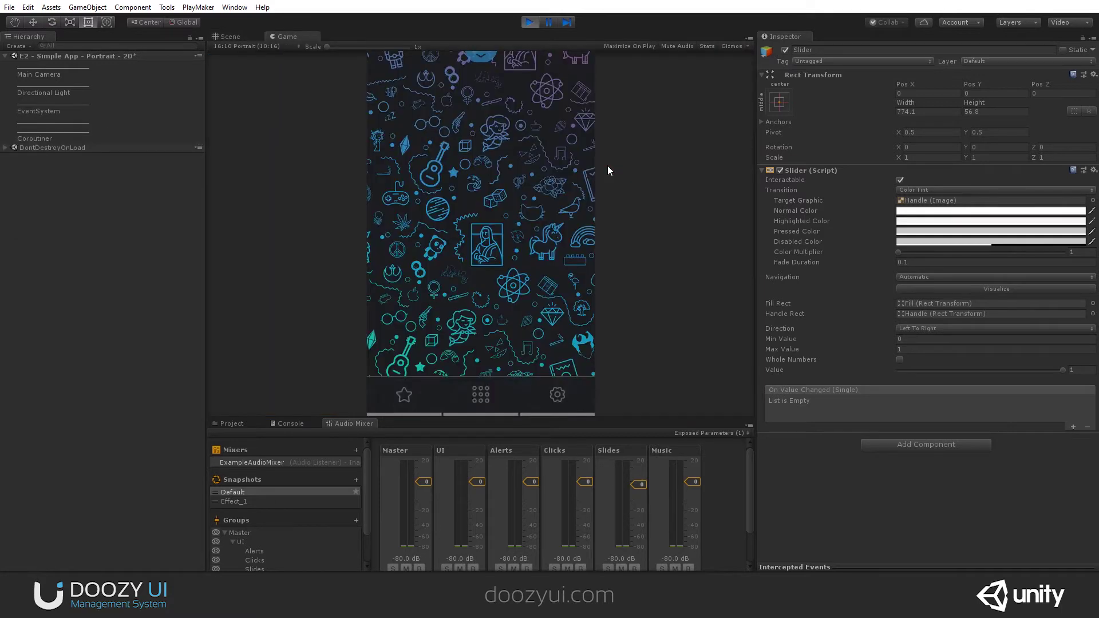
click(556, 397)
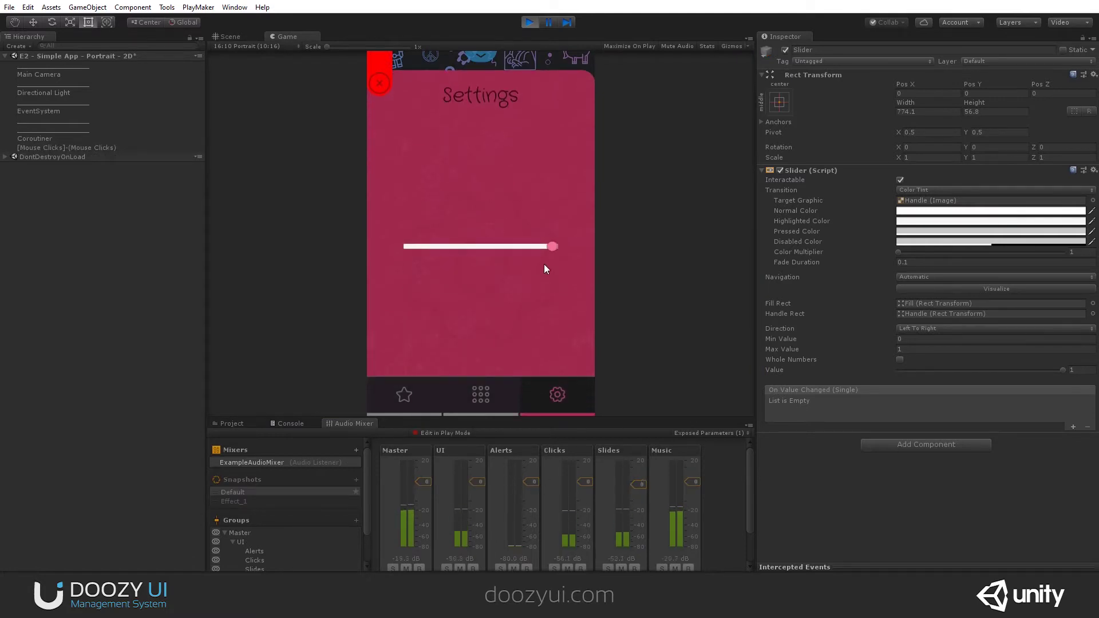
mouse_move(548, 245)
mouse_down()
mouse_move(418, 248)
mouse_move(527, 250)
mouse_up()
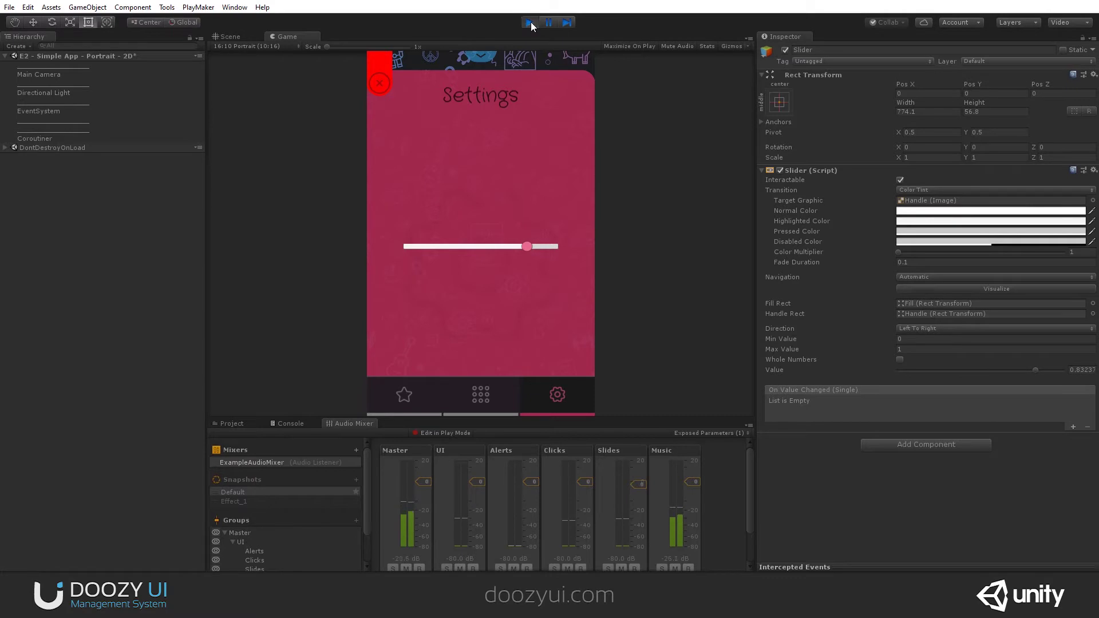
click(530, 22)
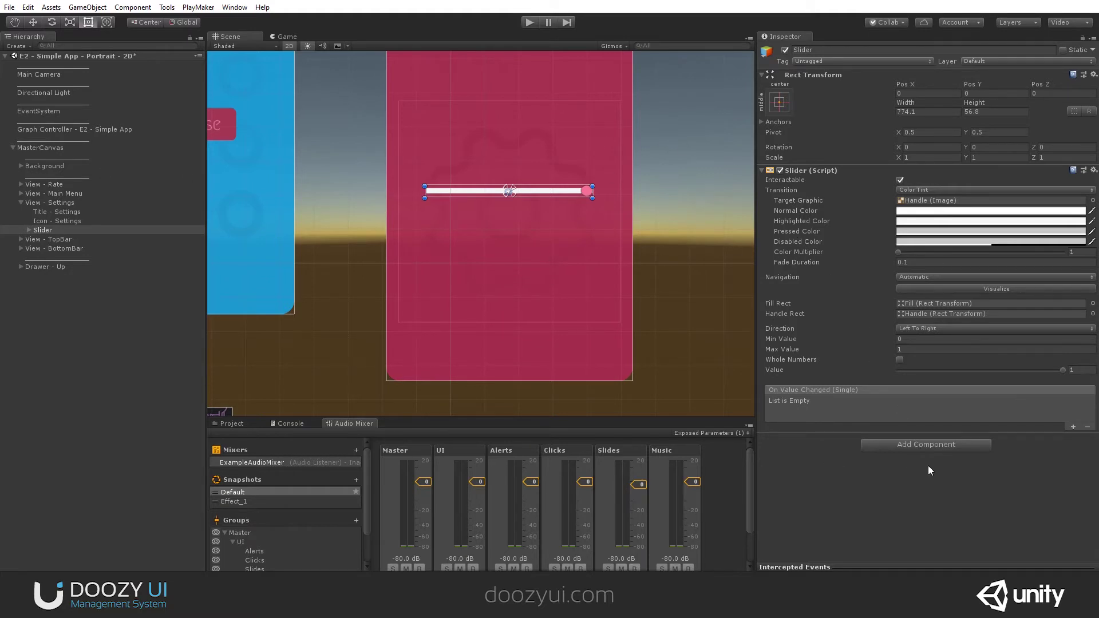
Browse the Slider's Add Component list through Doozy's SceneManagement and Progress groups
click(880, 445)
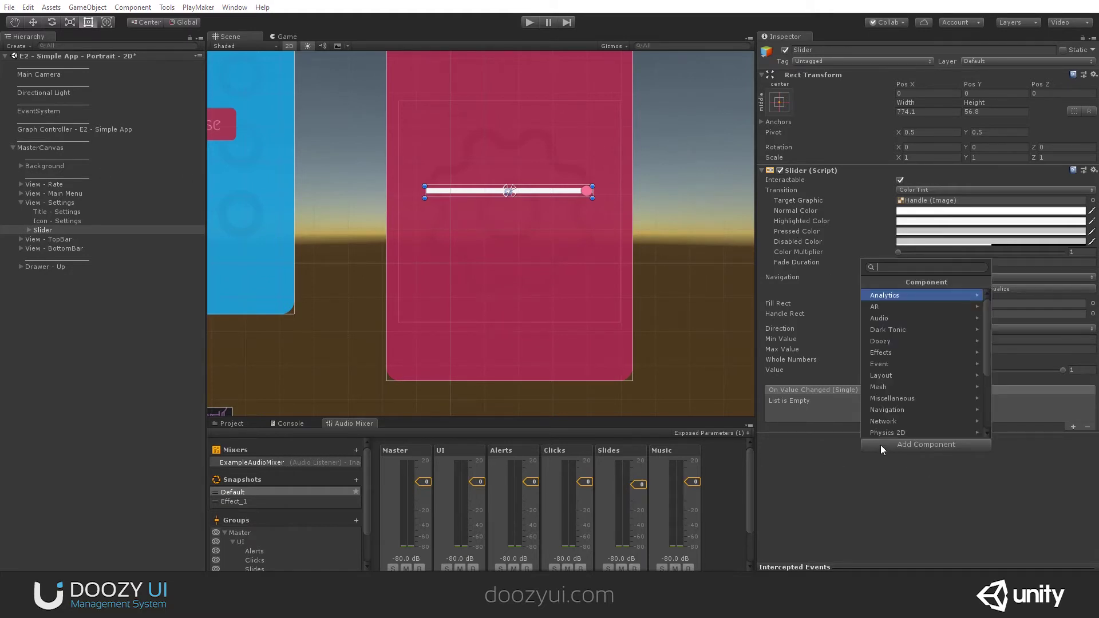
click(906, 343)
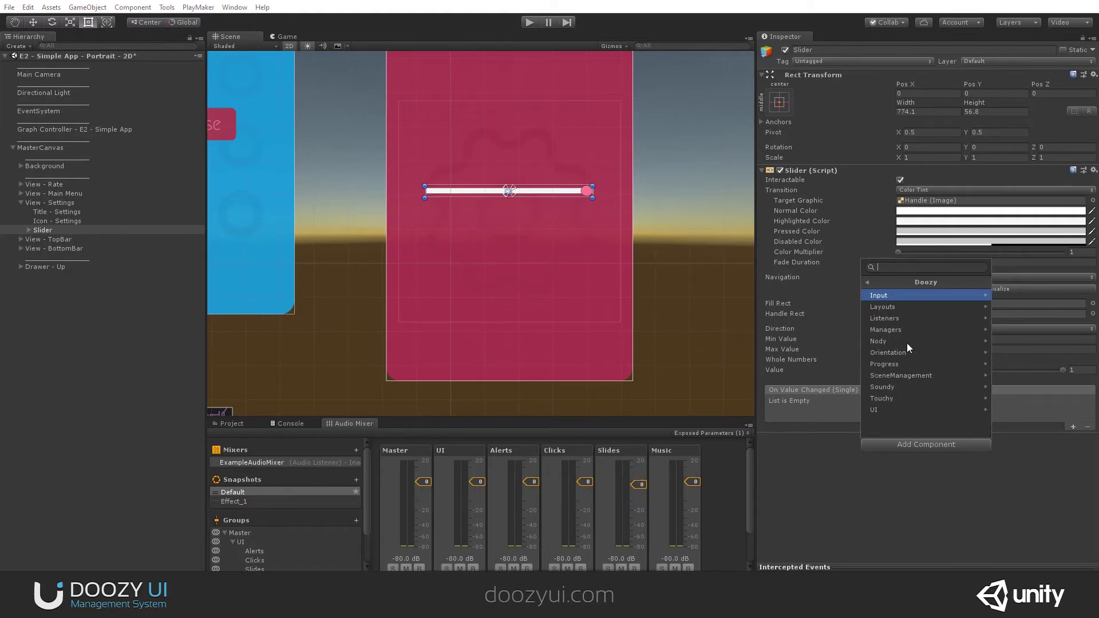
click(866, 281)
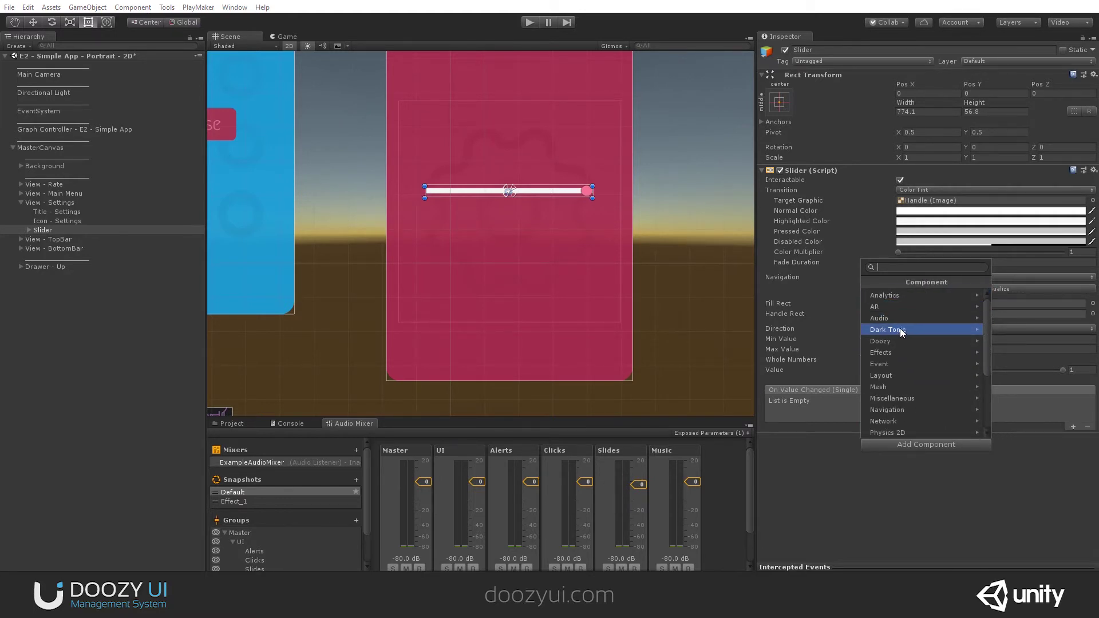
click(903, 343)
click(876, 369)
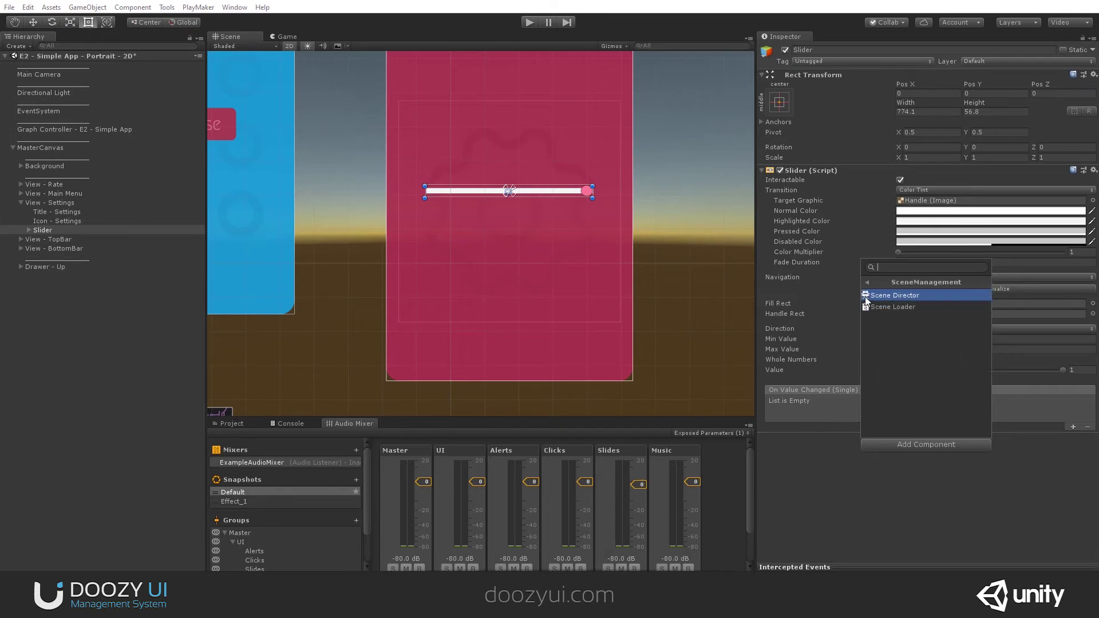
click(864, 283)
click(892, 353)
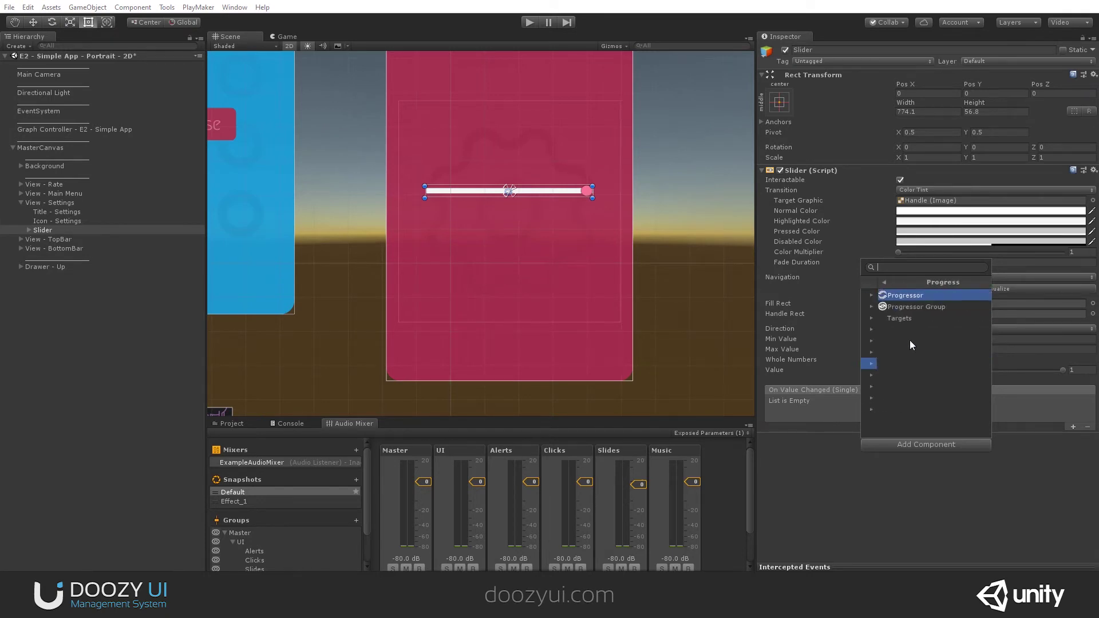
Add a Doozy Progressor component to the Slider
click(902, 295)
scroll(888, 458, down, 3)
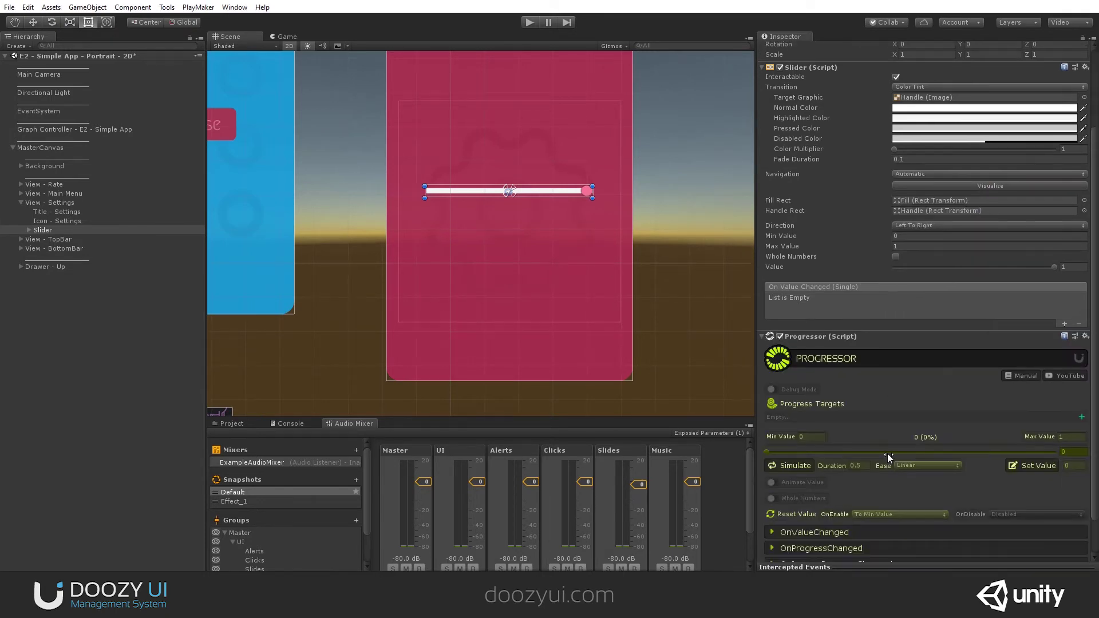
scroll(888, 454, down, 2)
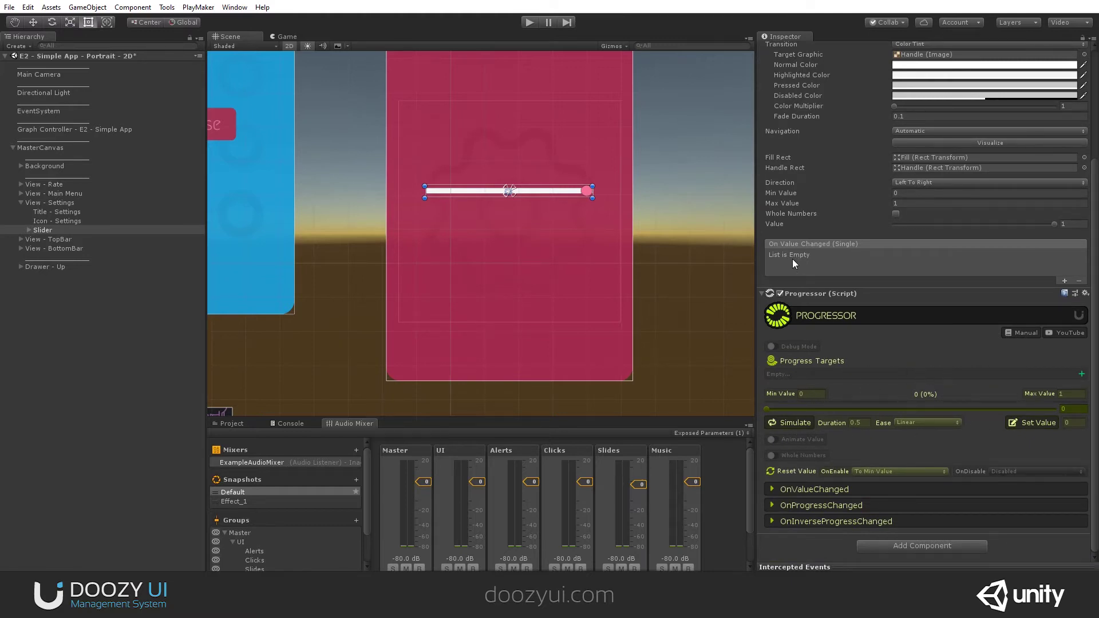
scroll(794, 201, up, 3)
scroll(807, 212, down, 3)
Make the Slider's On Value Changed call Progressor.SetProgress, then enter Play mode to test
click(1065, 281)
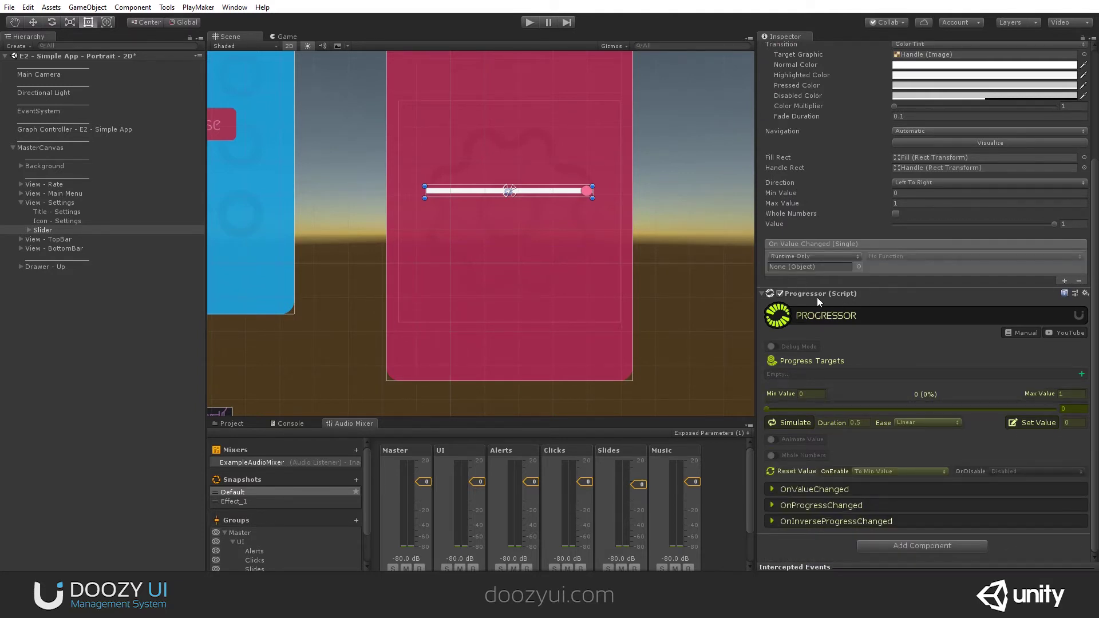
drag(816, 295, 815, 266)
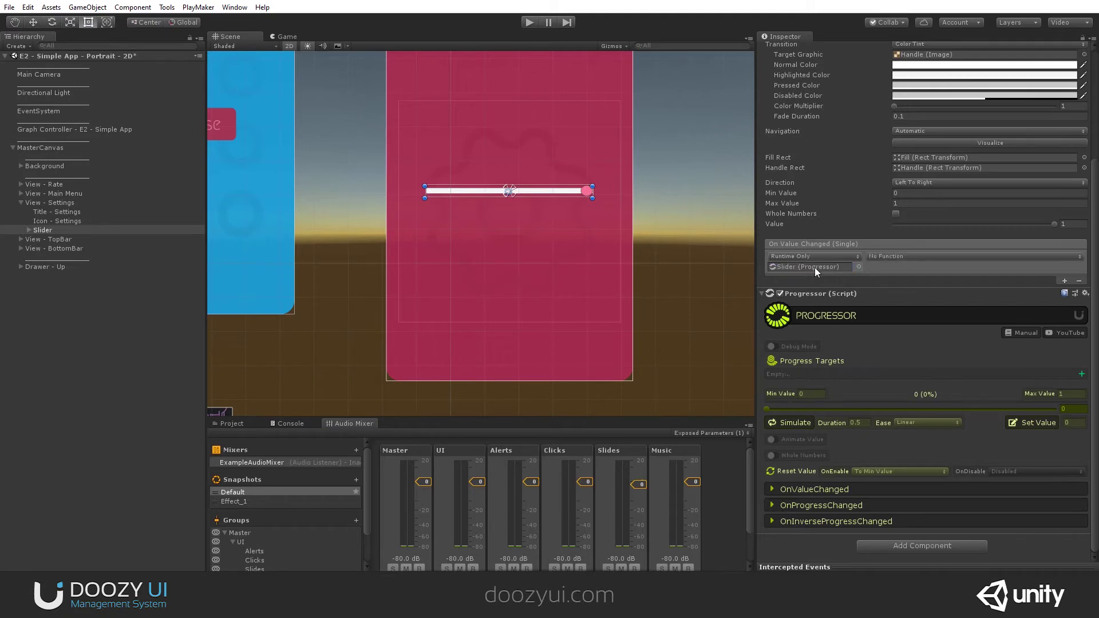
click(914, 259)
mouse_move(908, 324)
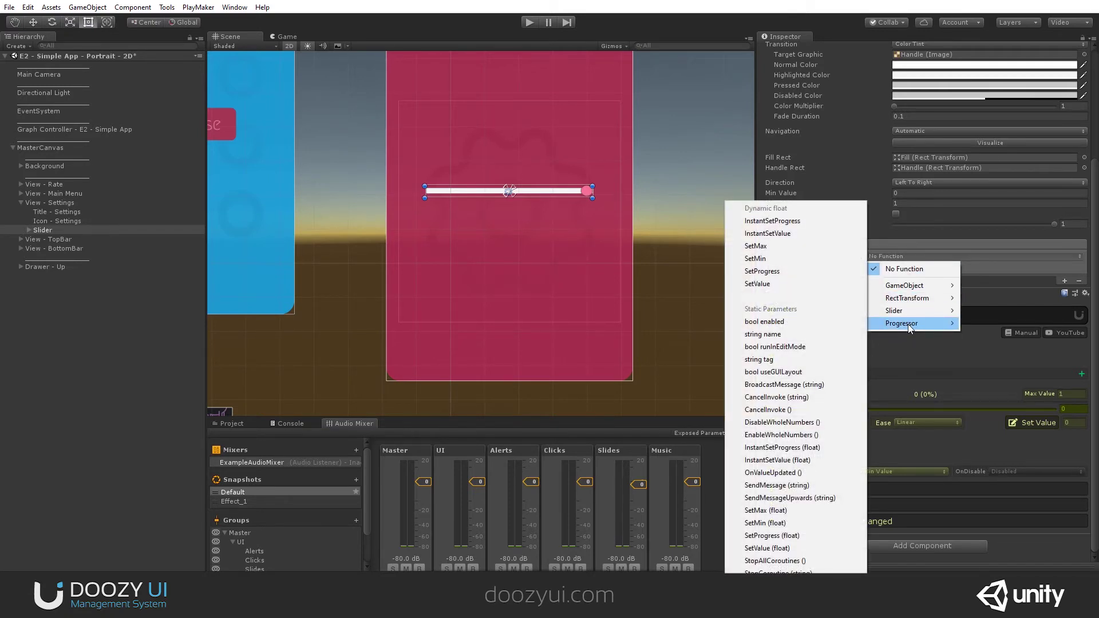
click(765, 272)
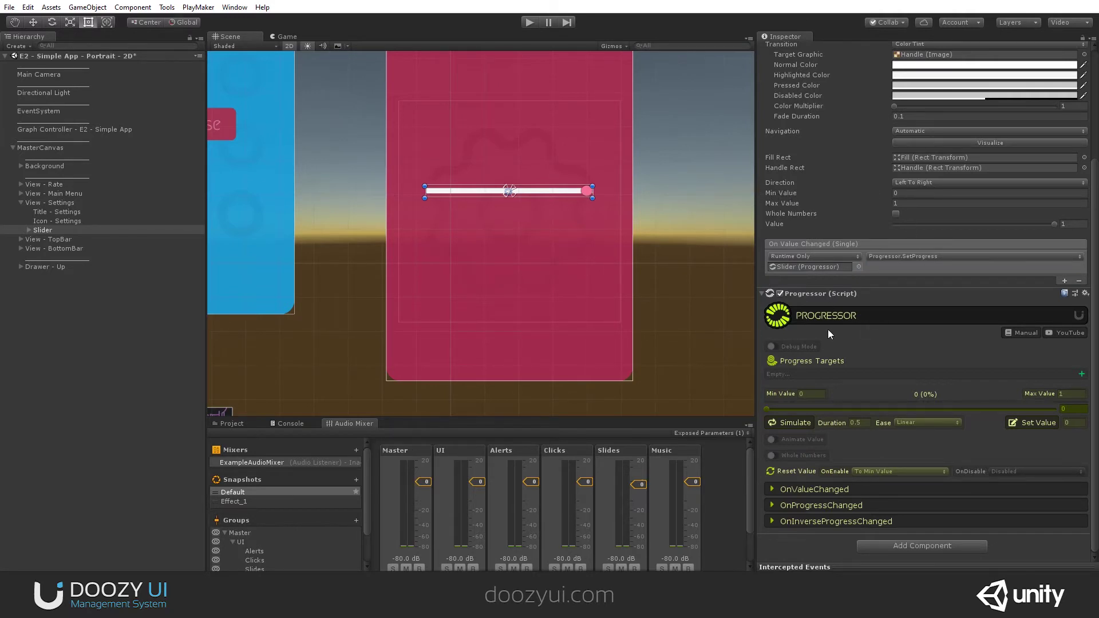
click(531, 23)
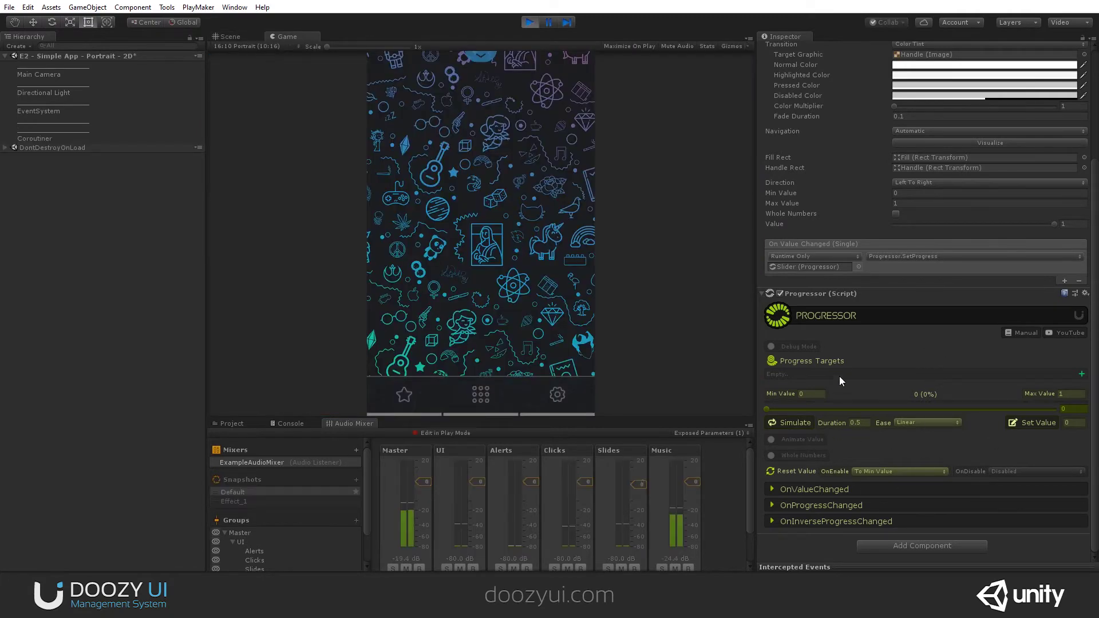
click(557, 403)
drag(554, 248, 499, 253)
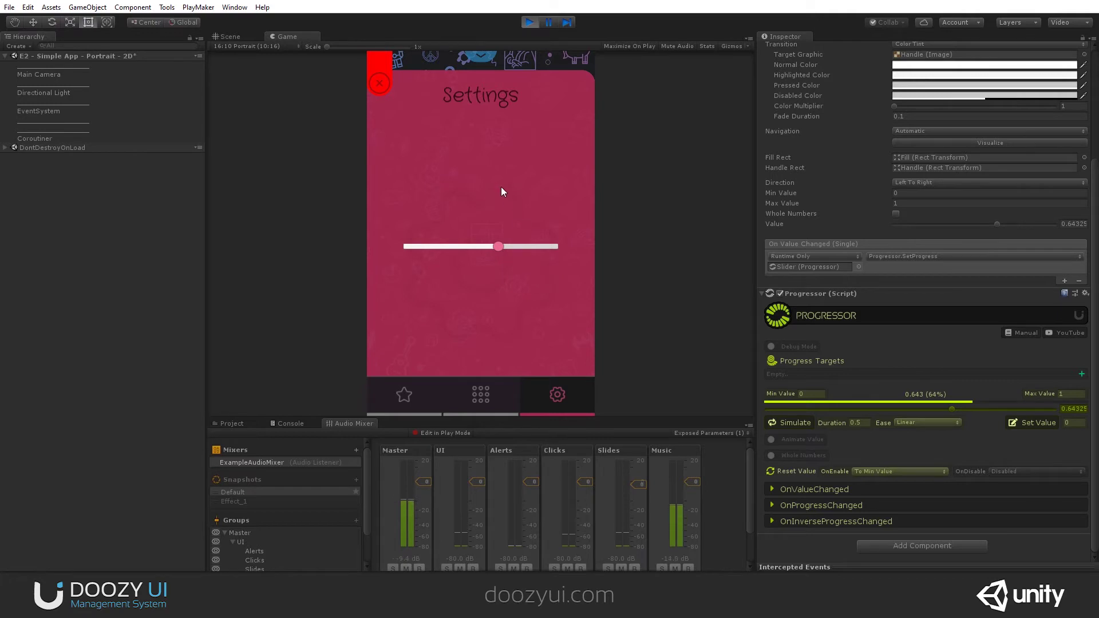
drag(500, 247, 559, 252)
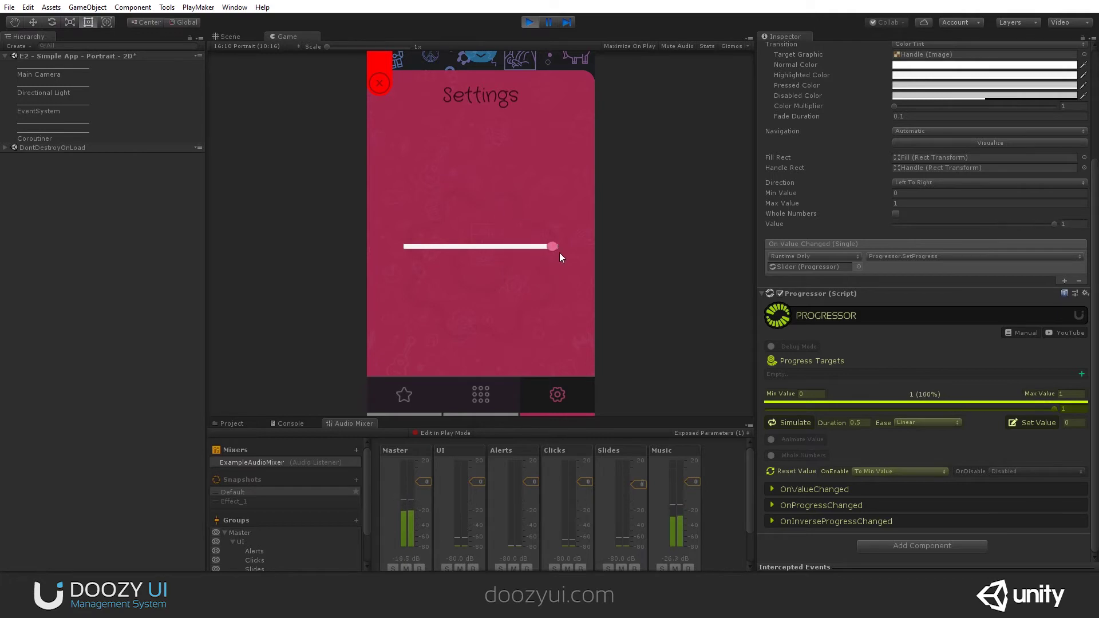
click(530, 22)
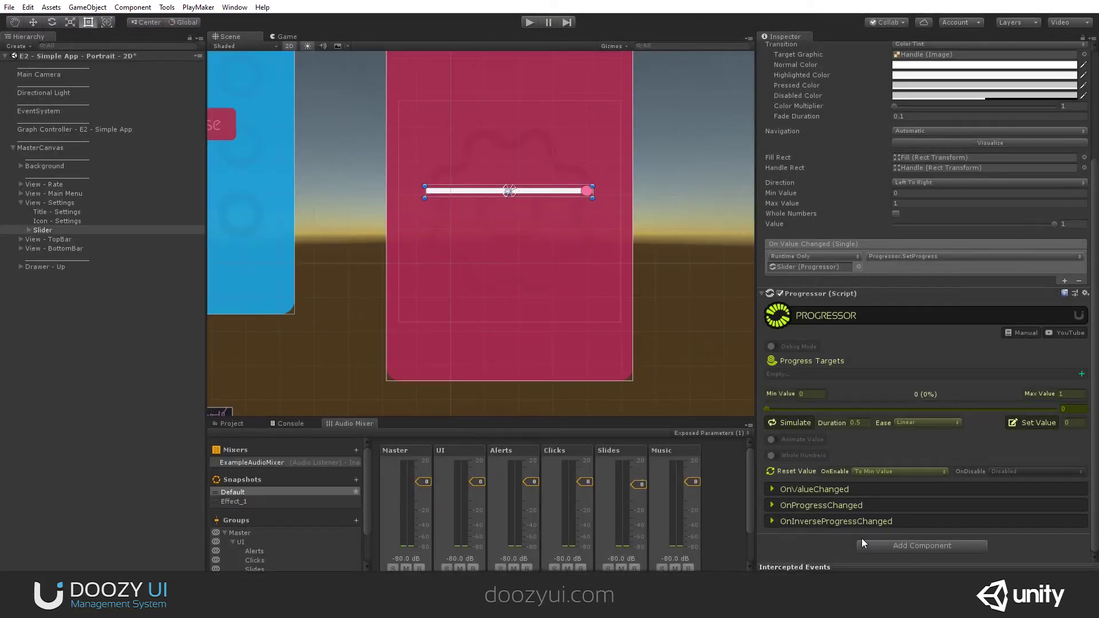
Add a Progress Target AudioMixer component from Doozy > Progress > Targets to the Slider
click(871, 545)
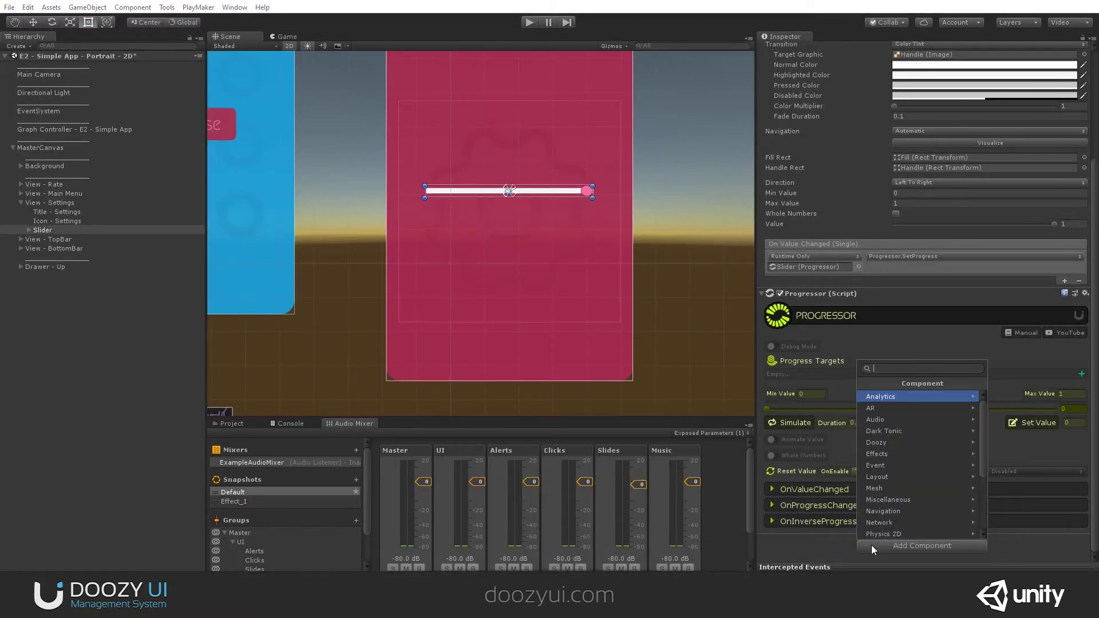
click(919, 445)
click(893, 463)
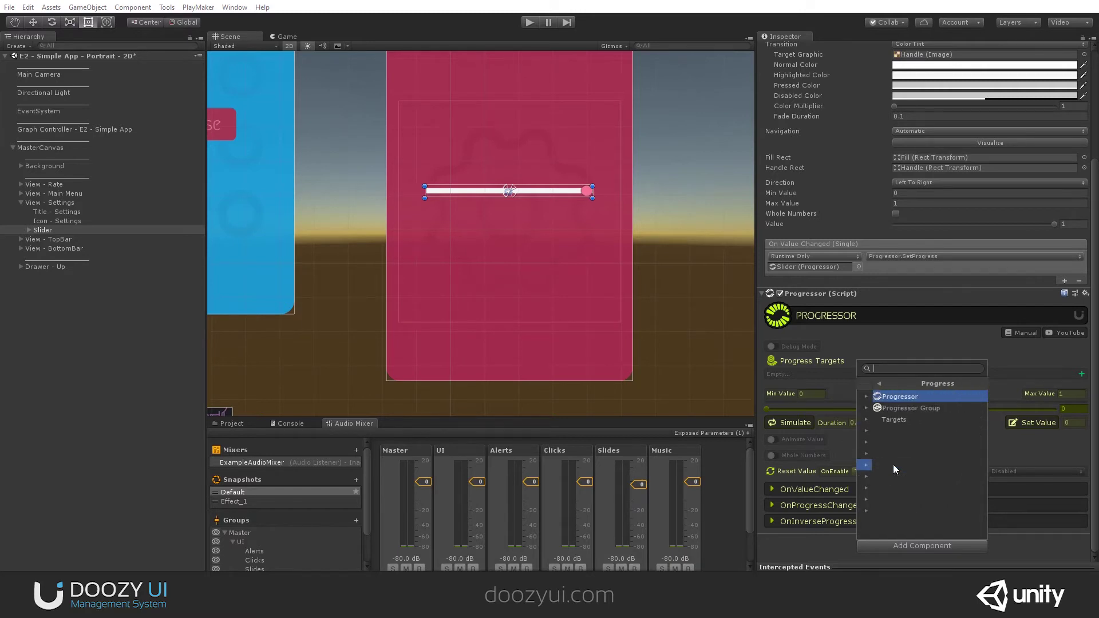
click(902, 419)
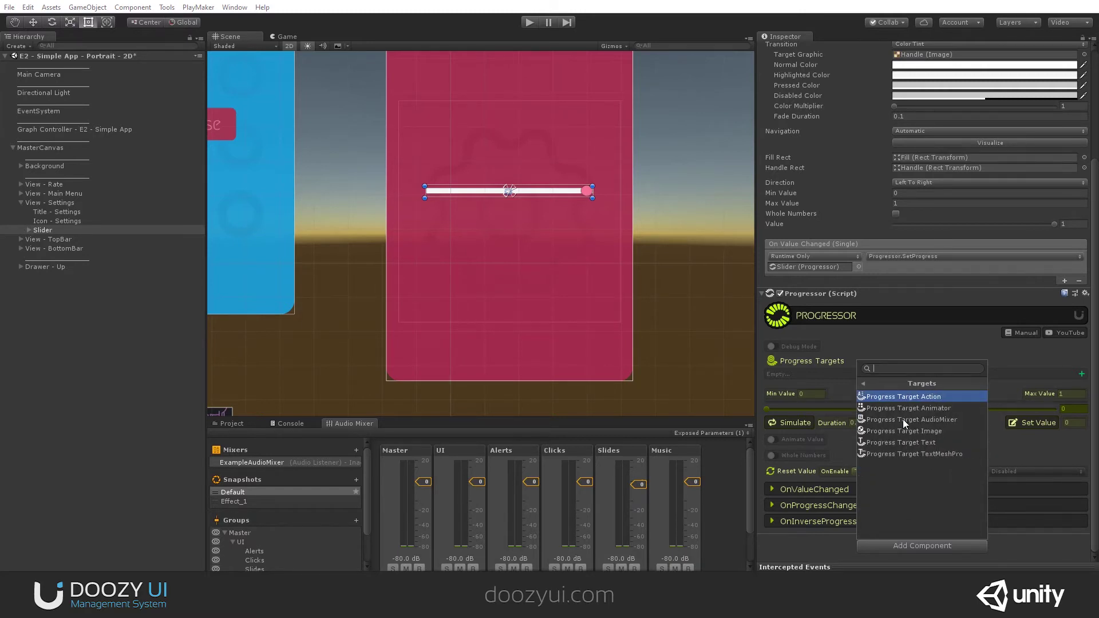
click(948, 418)
scroll(933, 389, down, 3)
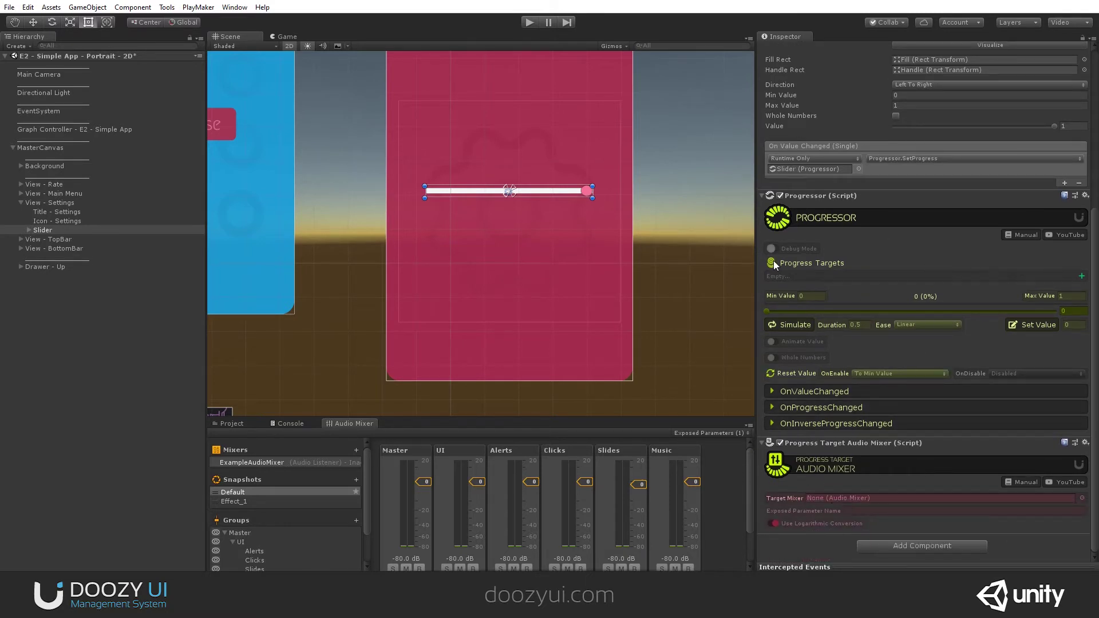
Register the audio mixer target in the Progressor's Progress Targets list
click(1082, 277)
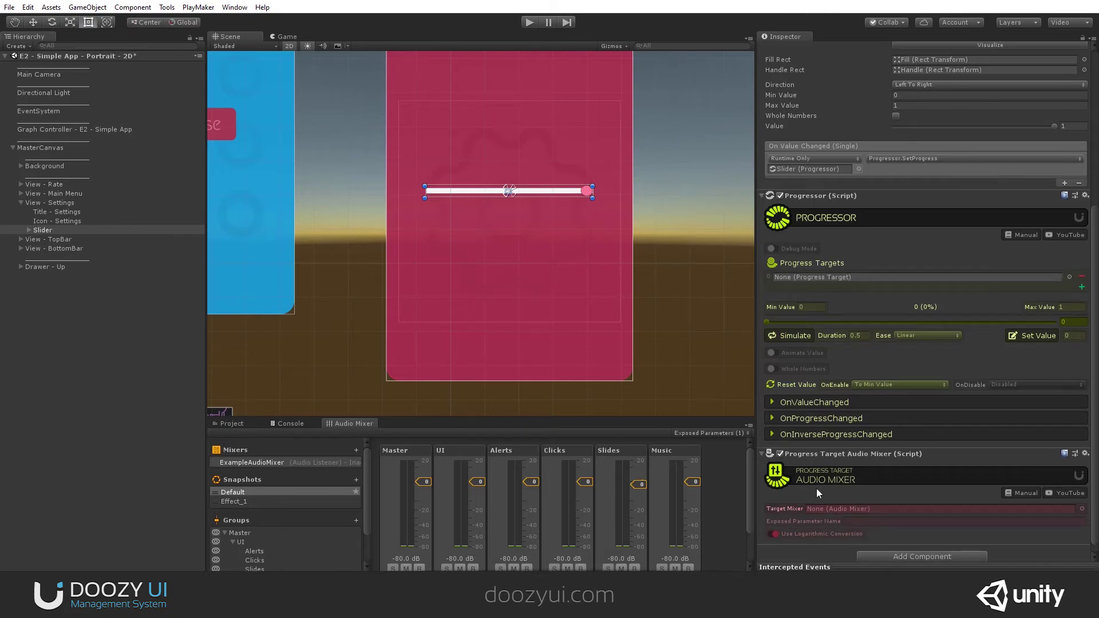
drag(798, 454, 836, 278)
scroll(806, 106, up, 3)
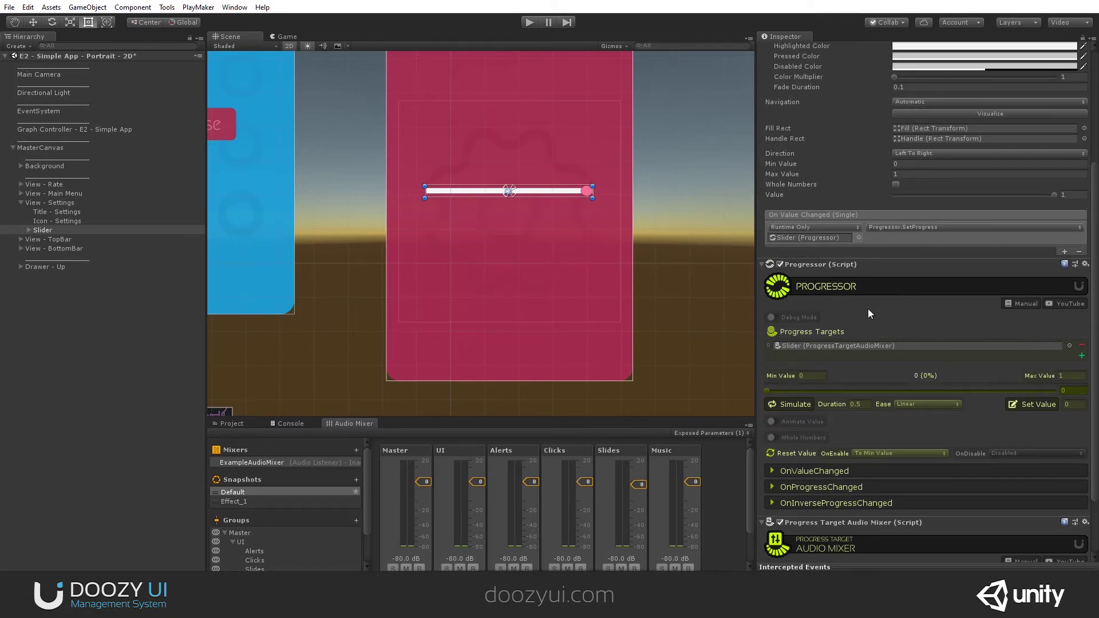
scroll(871, 301, down, 3)
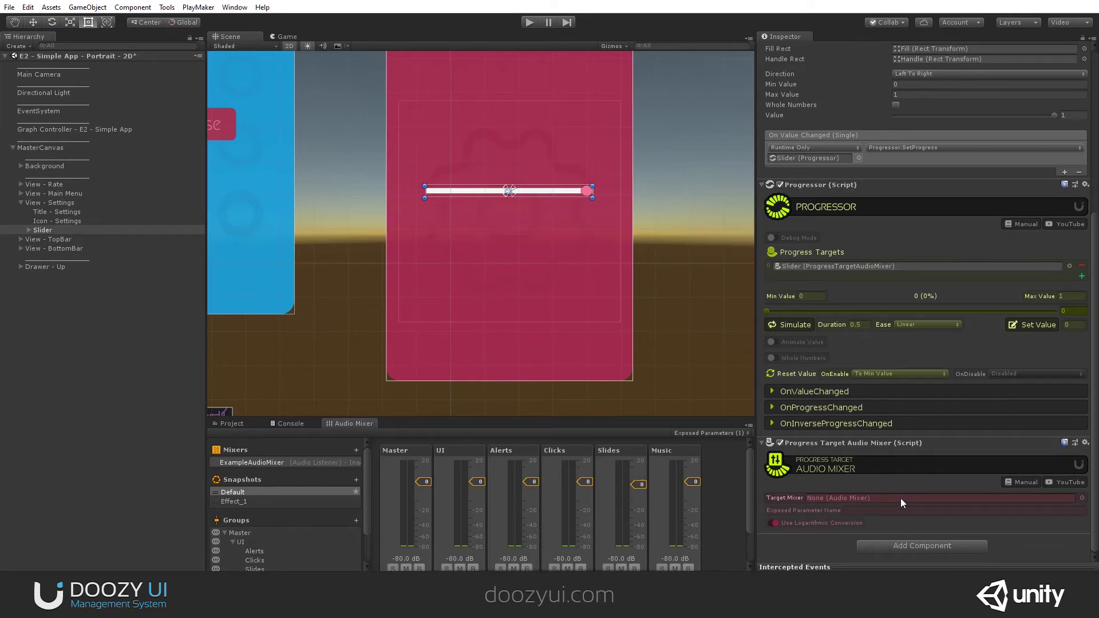
Assign ExampleAudioMixer as the audio mixer target's Target Mixer
click(216, 425)
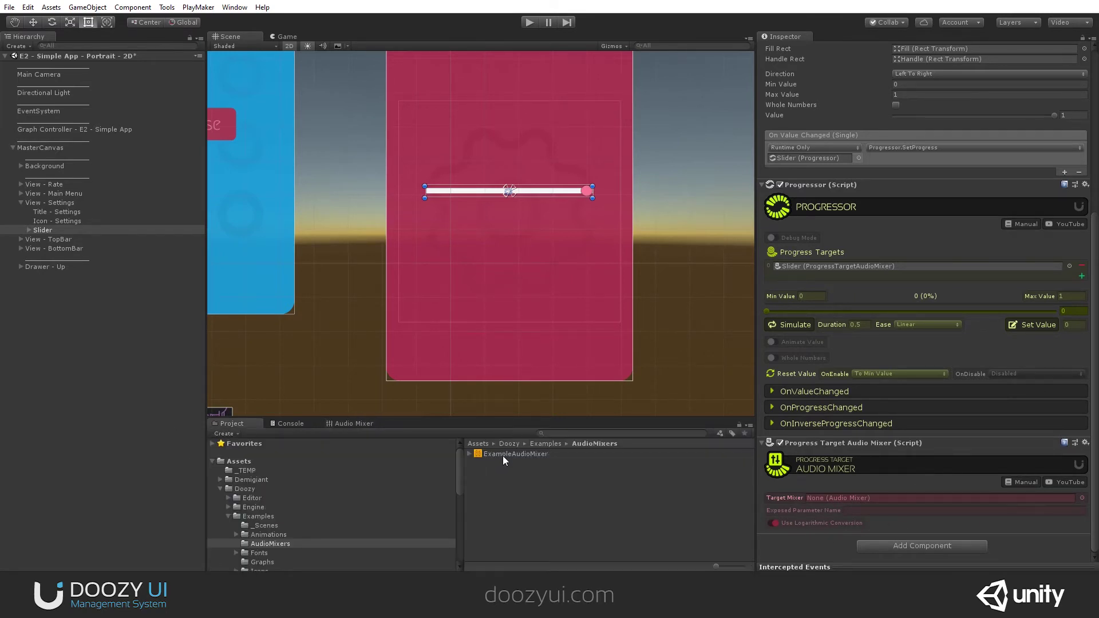
drag(502, 456, 847, 497)
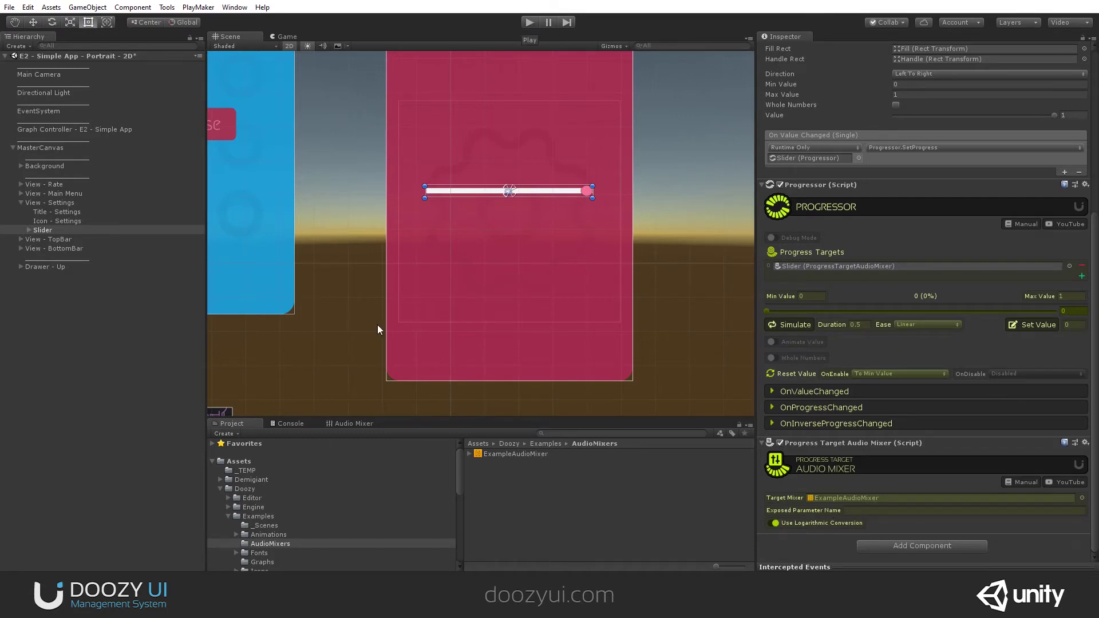
click(346, 424)
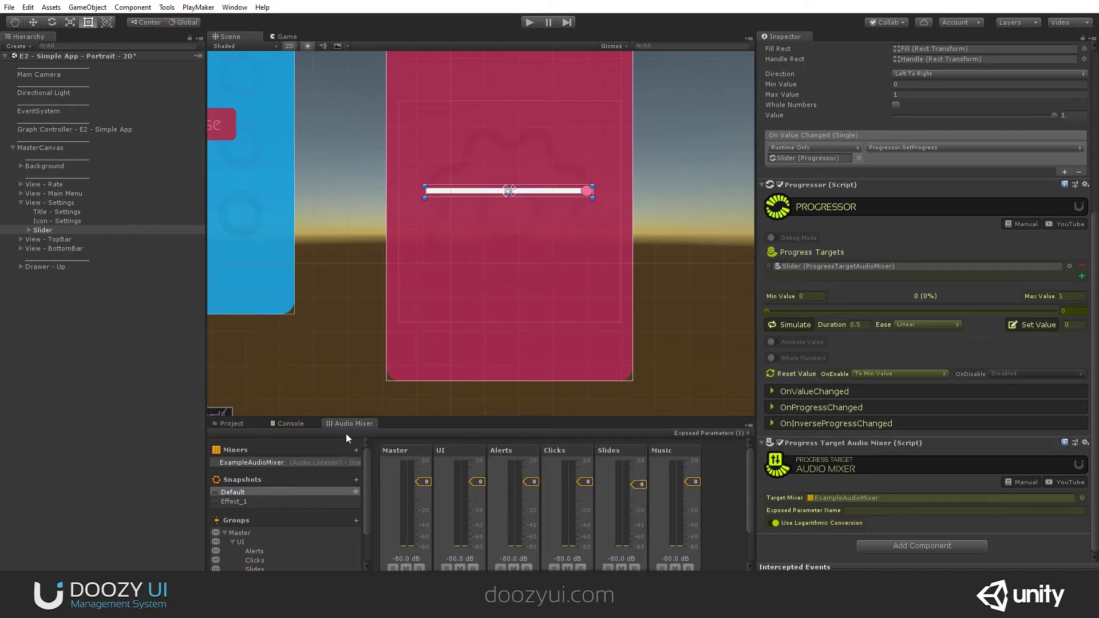
In Play mode, drag the Settings slider down and up to watch the mixer levels respond
click(527, 23)
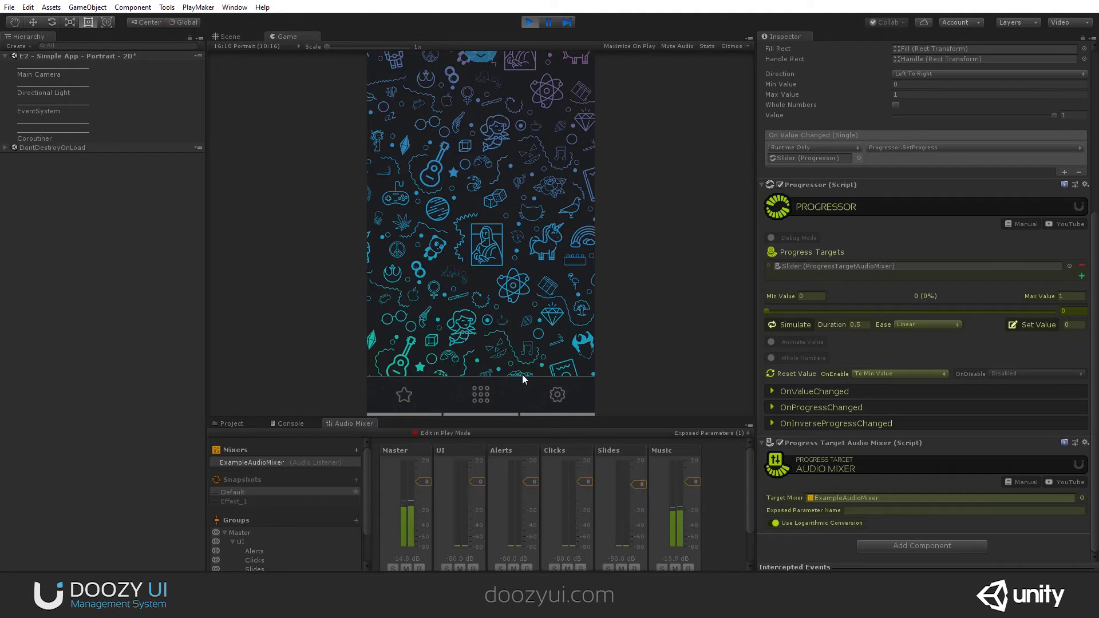
click(557, 394)
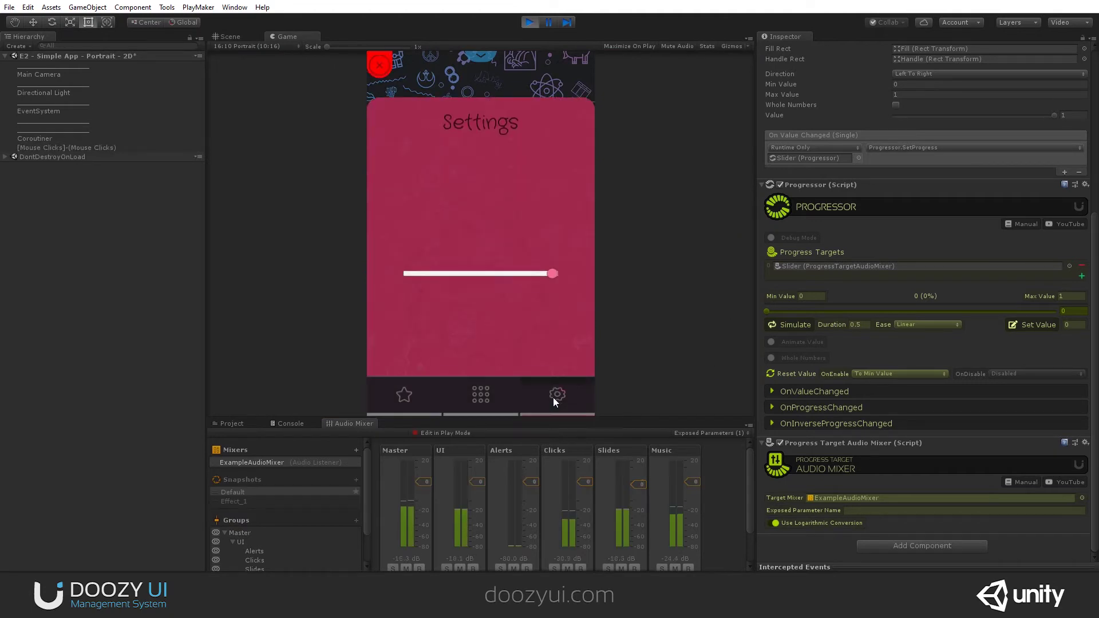
drag(553, 246, 468, 246)
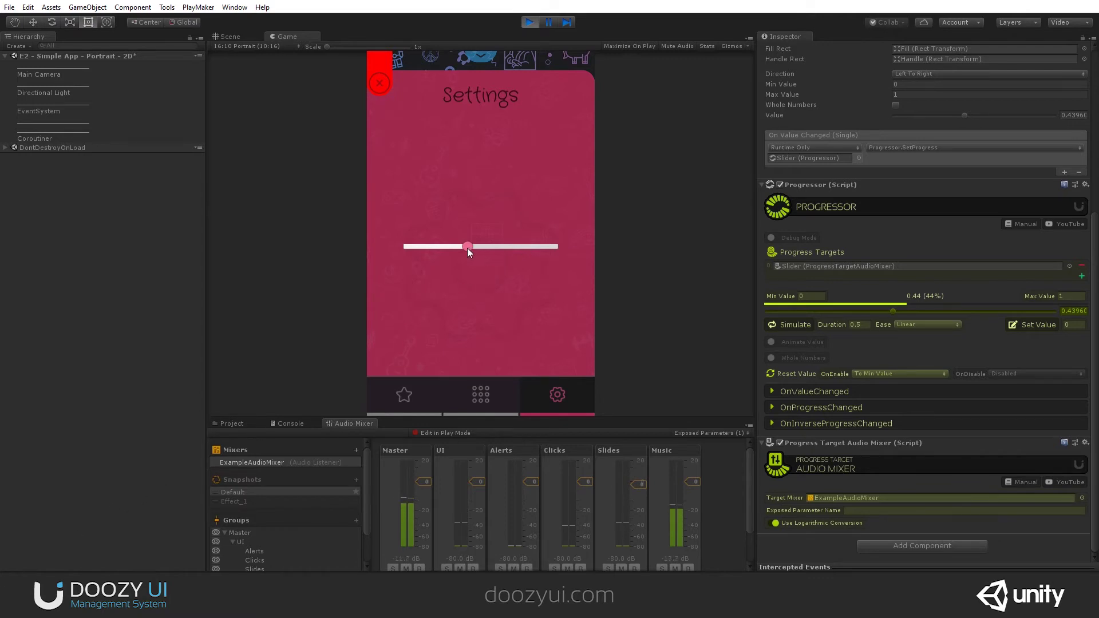
drag(467, 247, 538, 246)
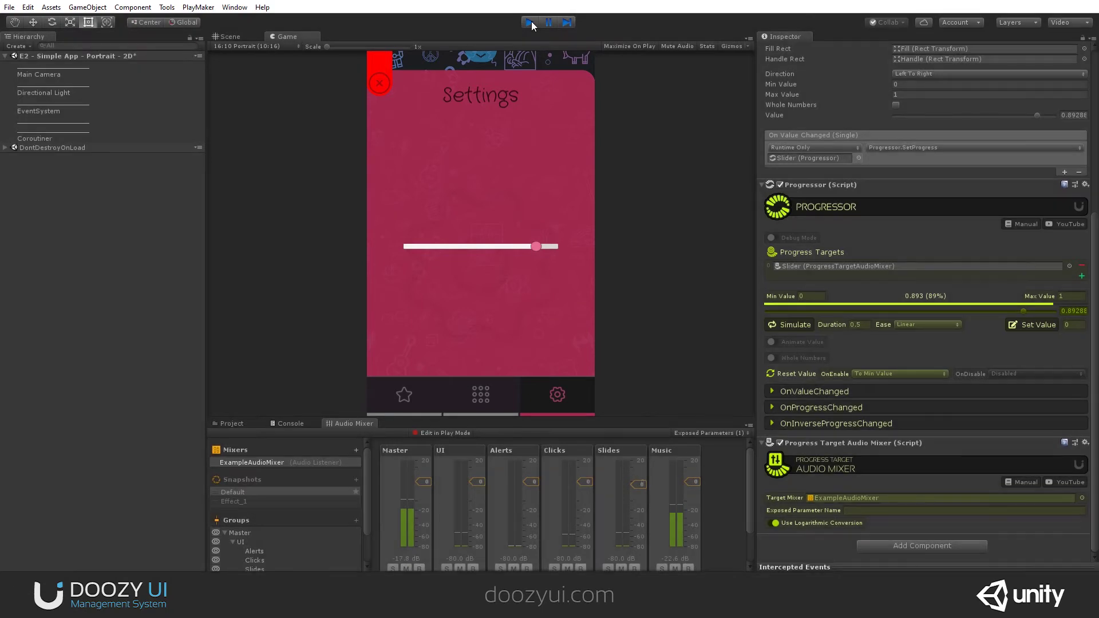
Stop Play mode, select the Music mixer group and nudge its volume to 0.04 dB
click(531, 21)
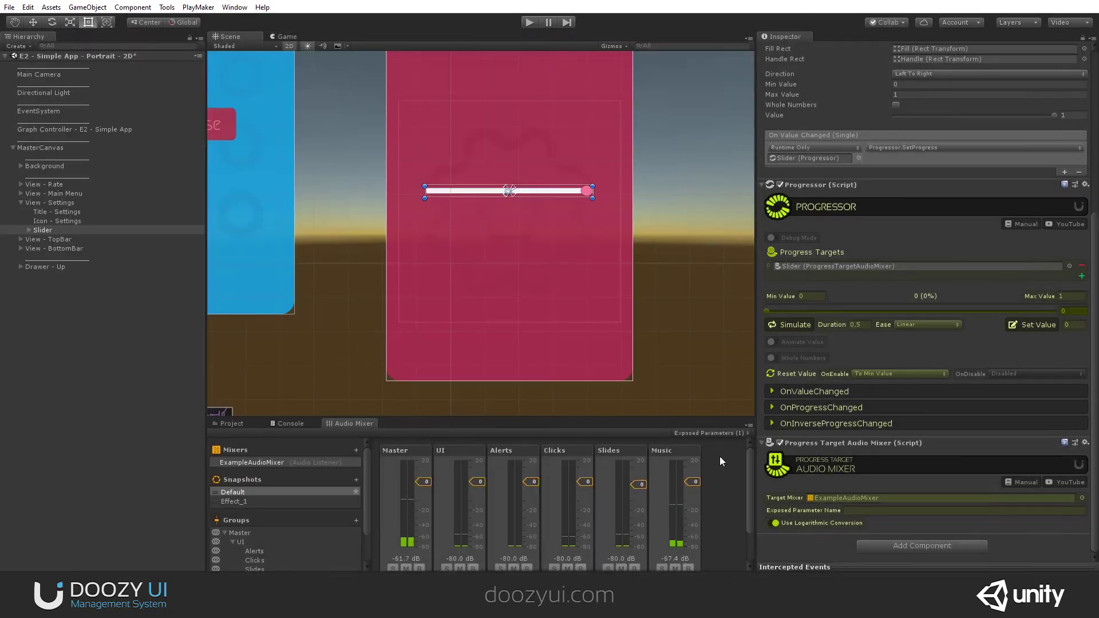
click(666, 453)
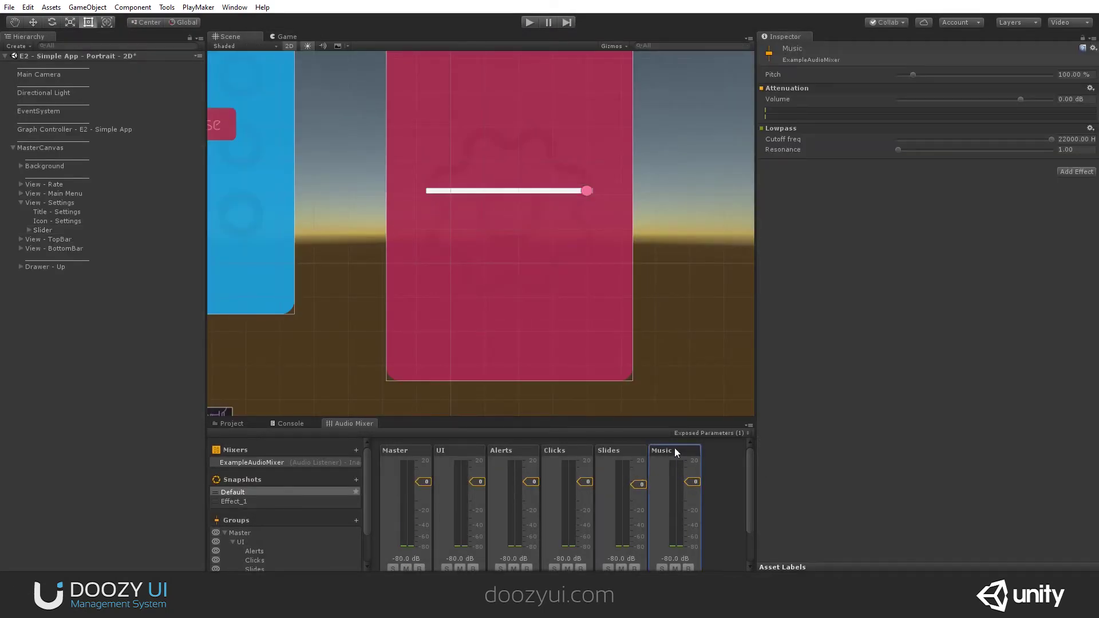
drag(691, 488, 702, 484)
click(1090, 88)
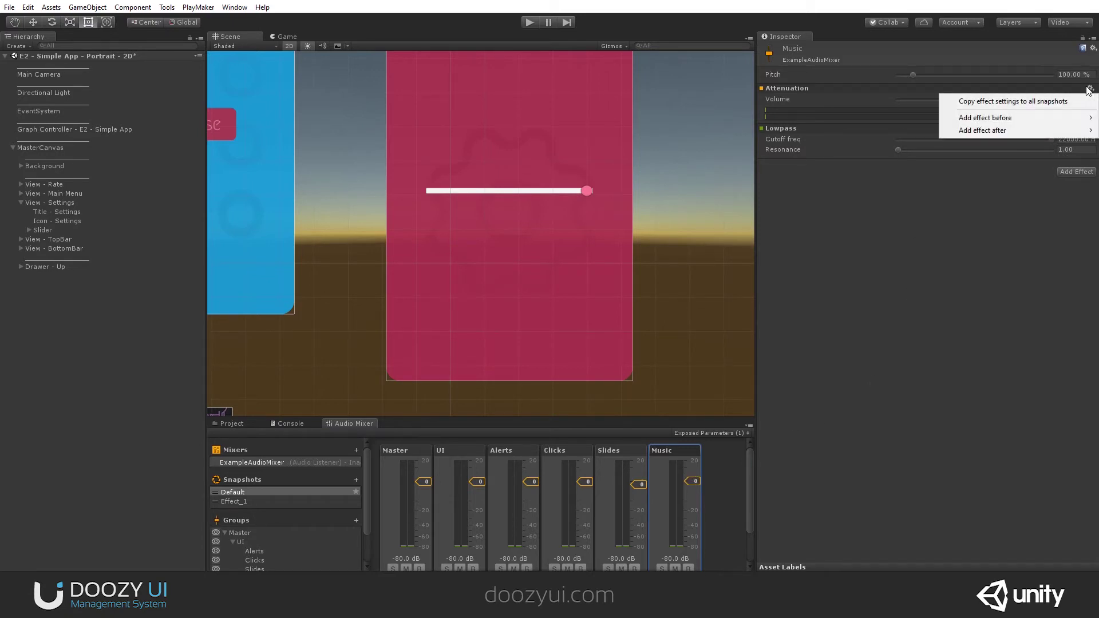
click(1089, 89)
Expose the Music group's Volume to script and show the Exposed Parameters list
right_click(1032, 87)
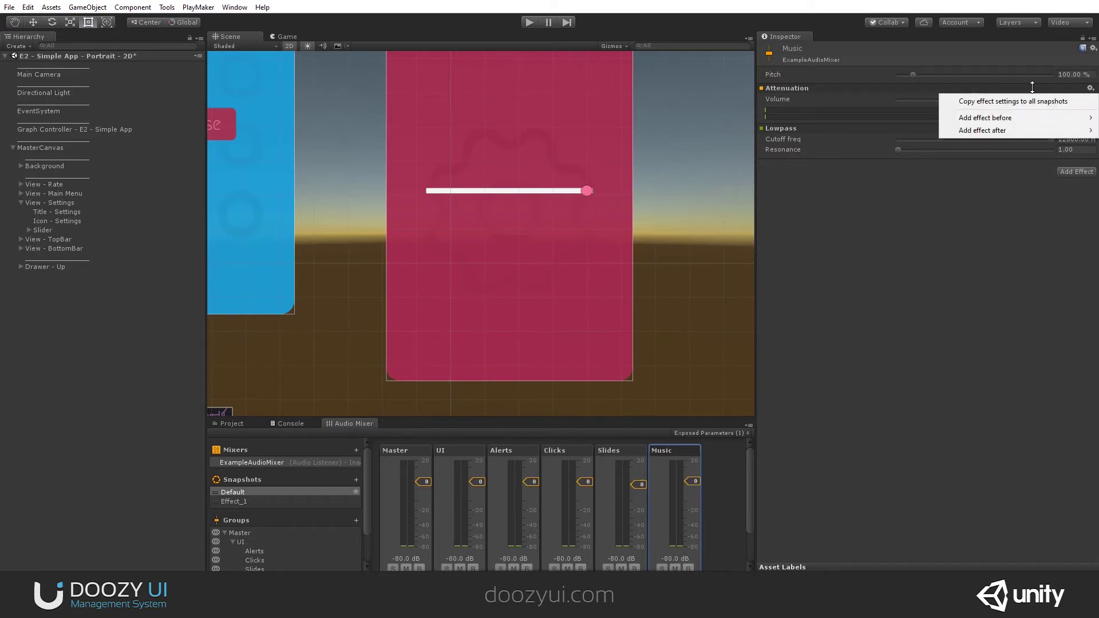
click(896, 96)
right_click(805, 101)
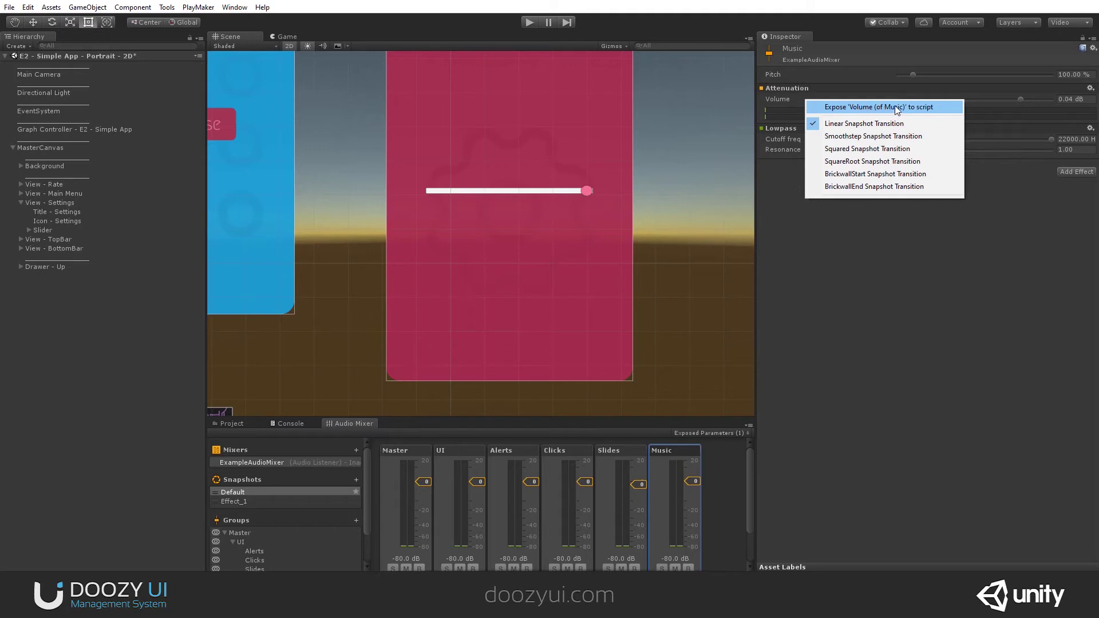
click(930, 107)
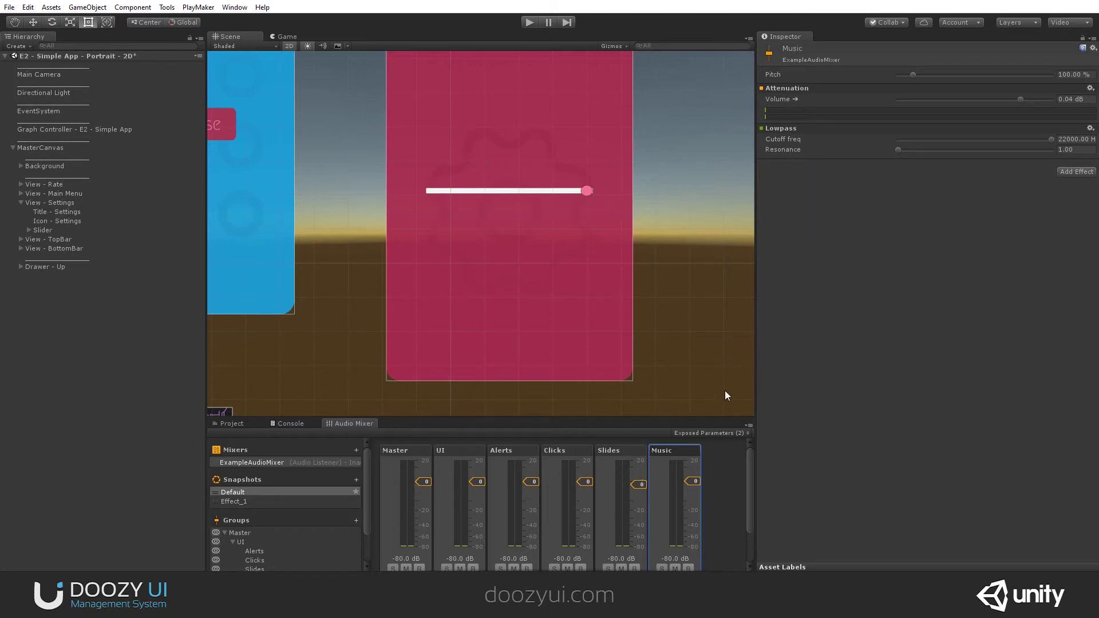
click(734, 433)
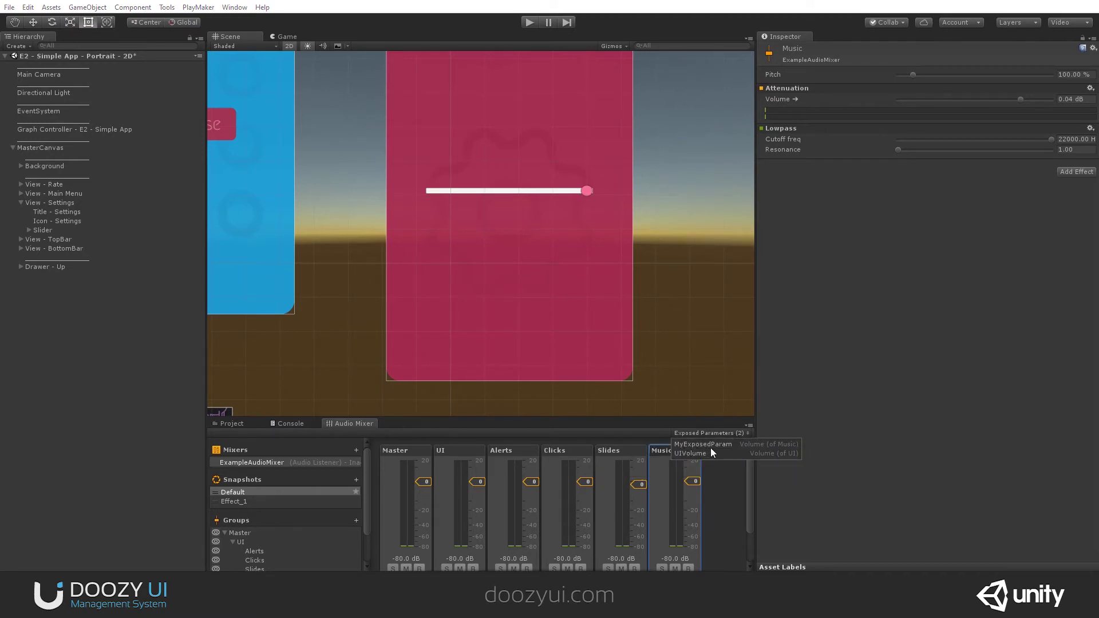
Rename the exposed parameter MyExposedParam to MusicVolume
click(793, 445)
right_click(790, 445)
click(821, 464)
text(MusicVolume)
key(Return)
click(722, 477)
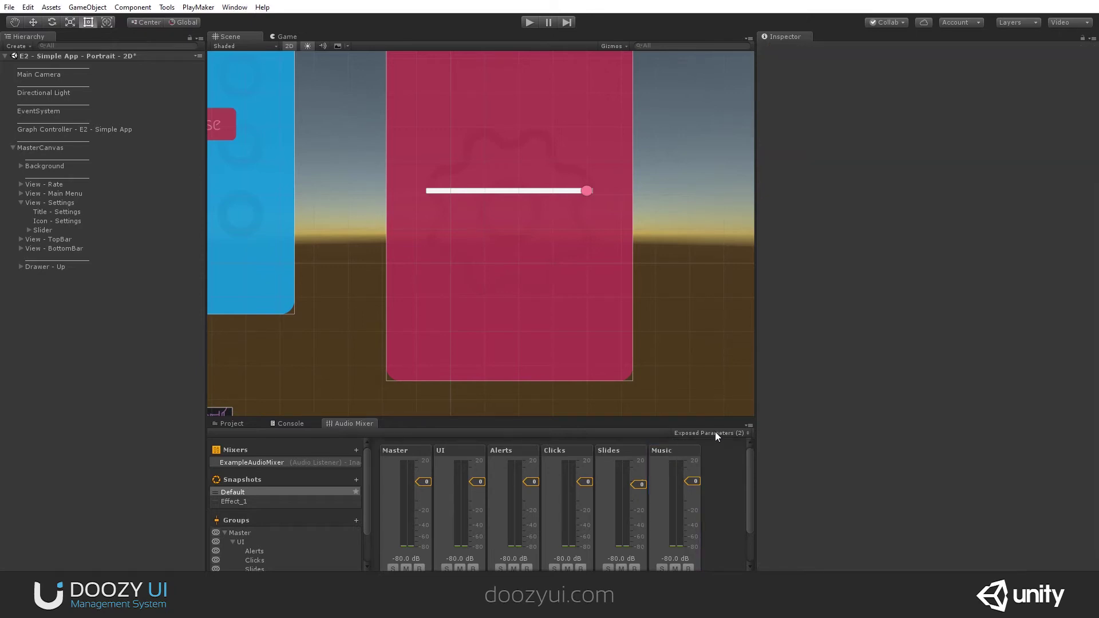
click(715, 432)
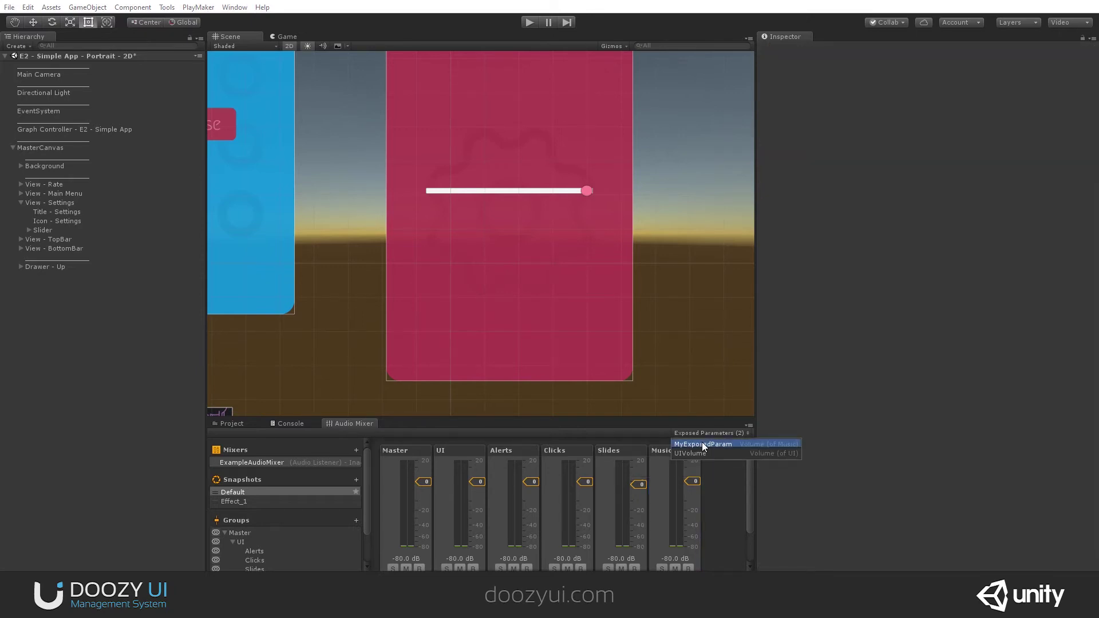
right_click(710, 445)
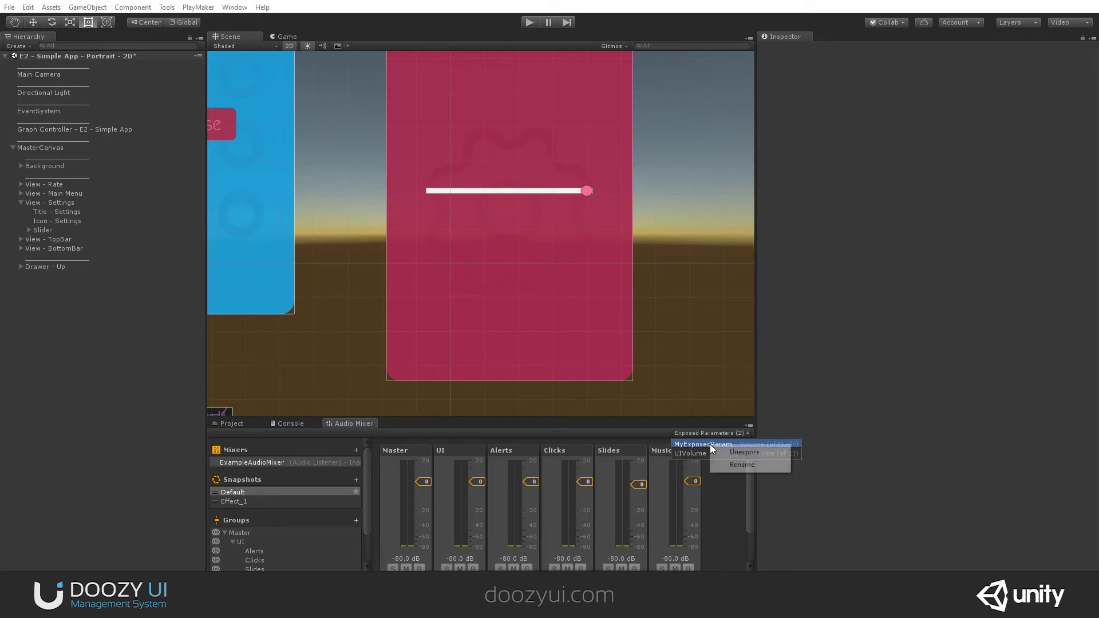
click(746, 466)
text(MusicVolume)
key(Return)
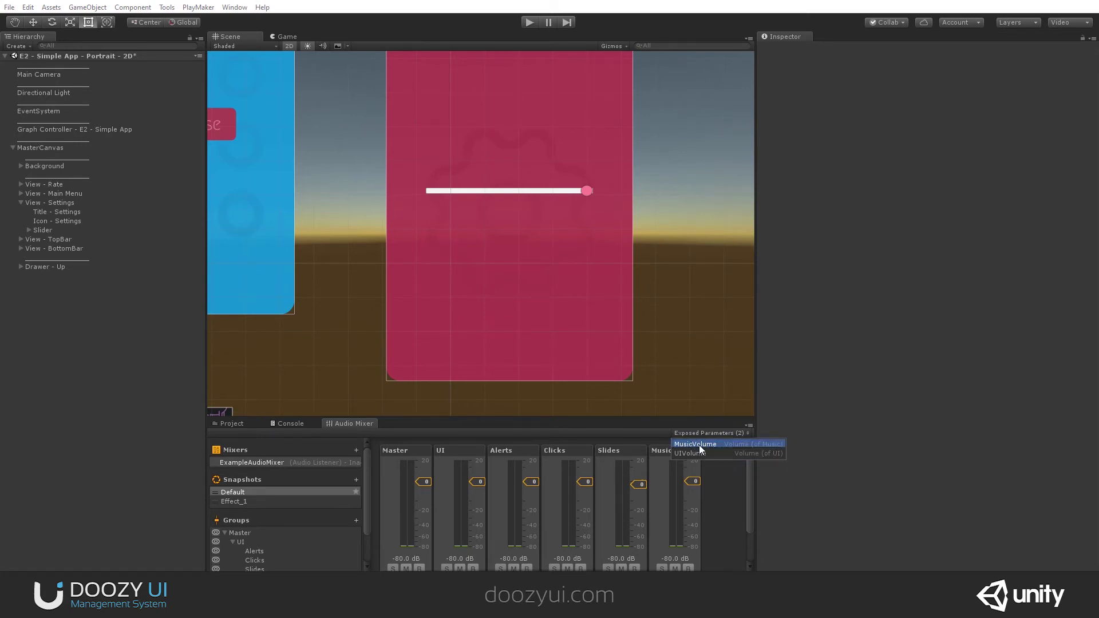
Reset the Music group's volume to 0 dB in the Inspector
click(716, 444)
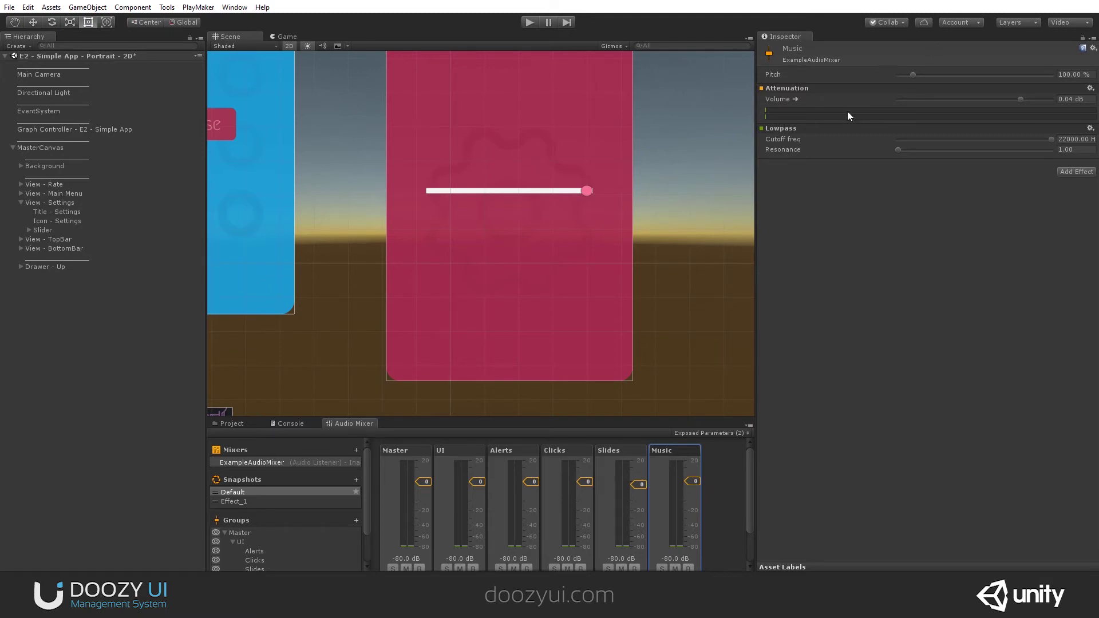
drag(1020, 98, 994, 99)
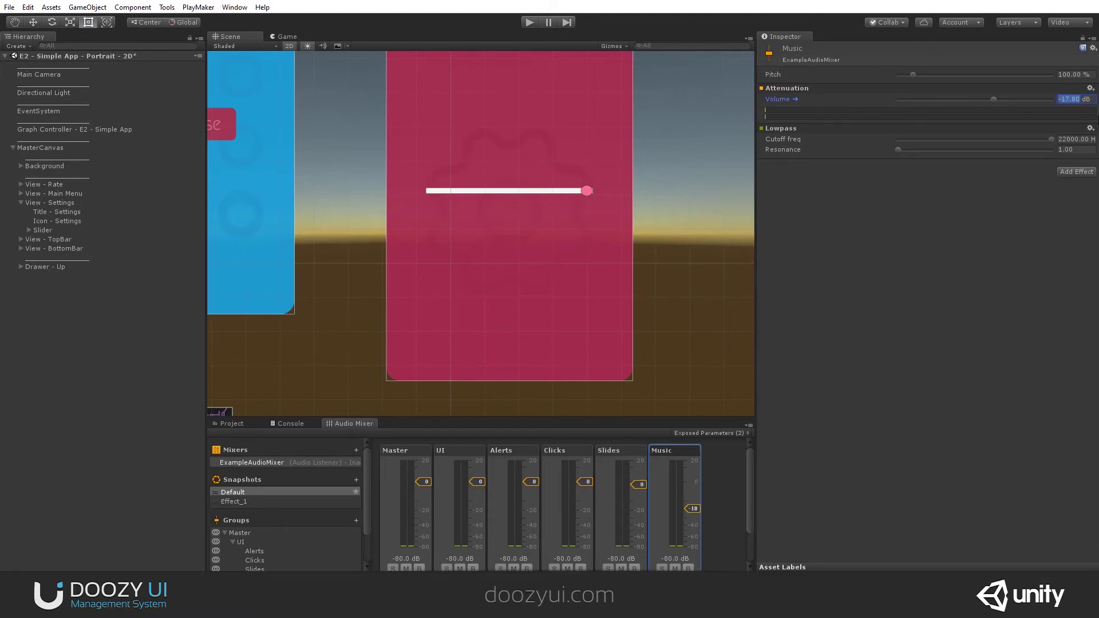
text(0)
key(Return)
Rename the Slider object to 'MusicVolume Slider'
click(43, 230)
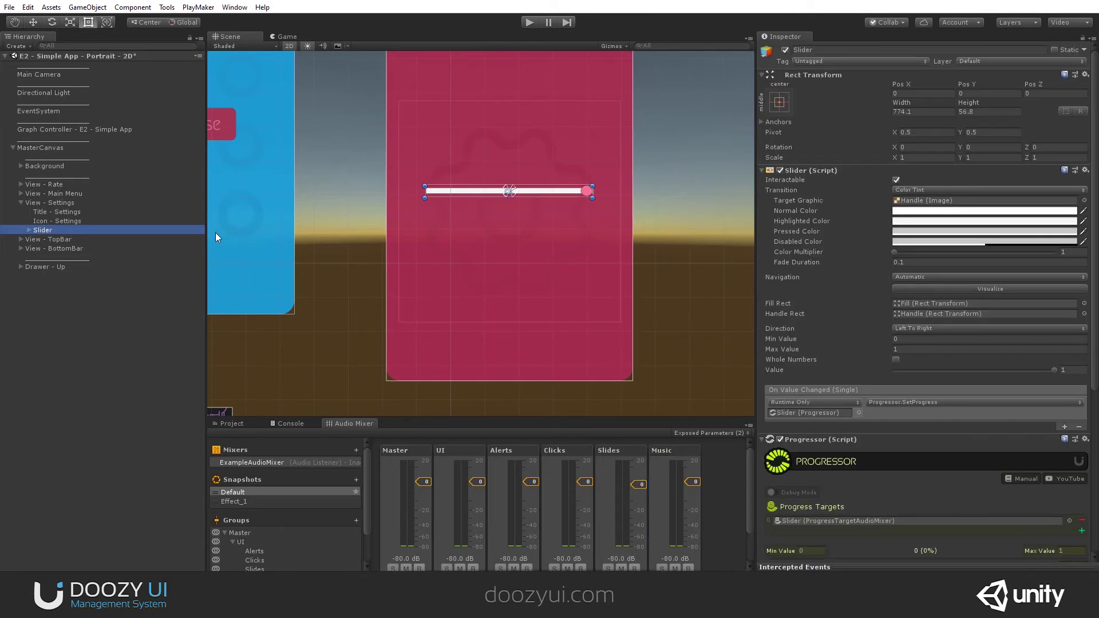
key(F2)
key(Return)
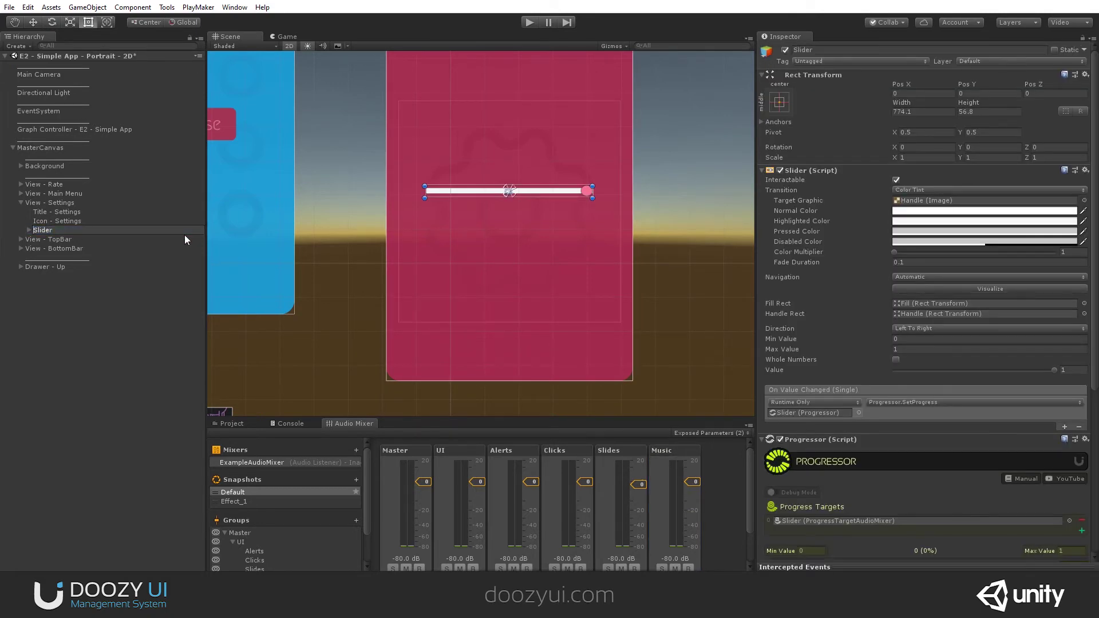
text(MusicVolume)
key(Return)
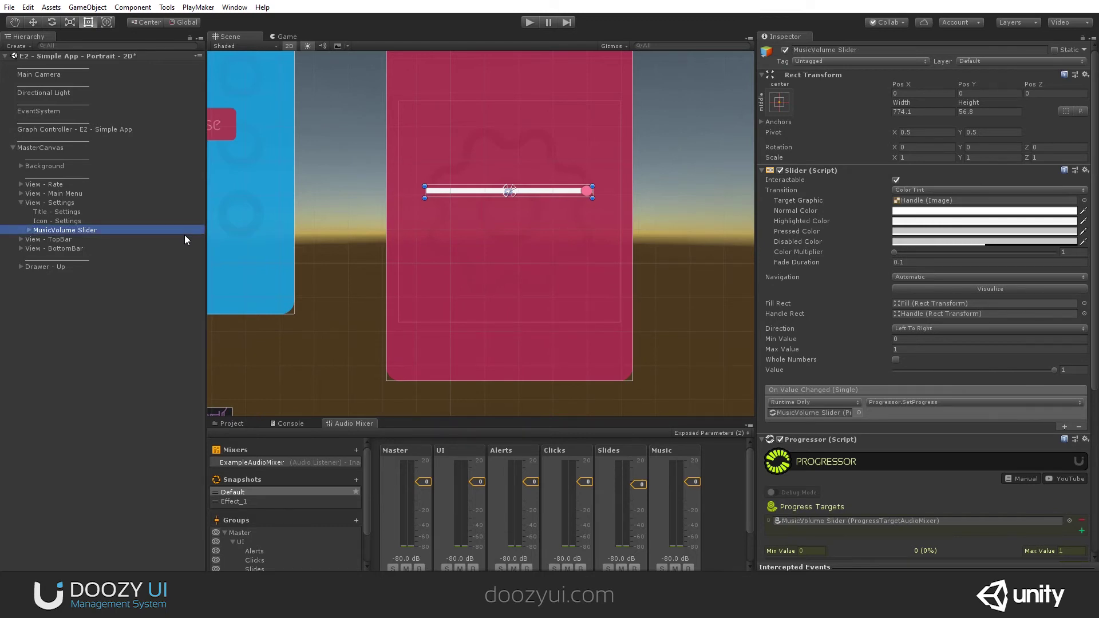
Paste MusicVolume as the audio mixer target's Exposed Parameter Name and enter Play mode
scroll(961, 413, down, 10)
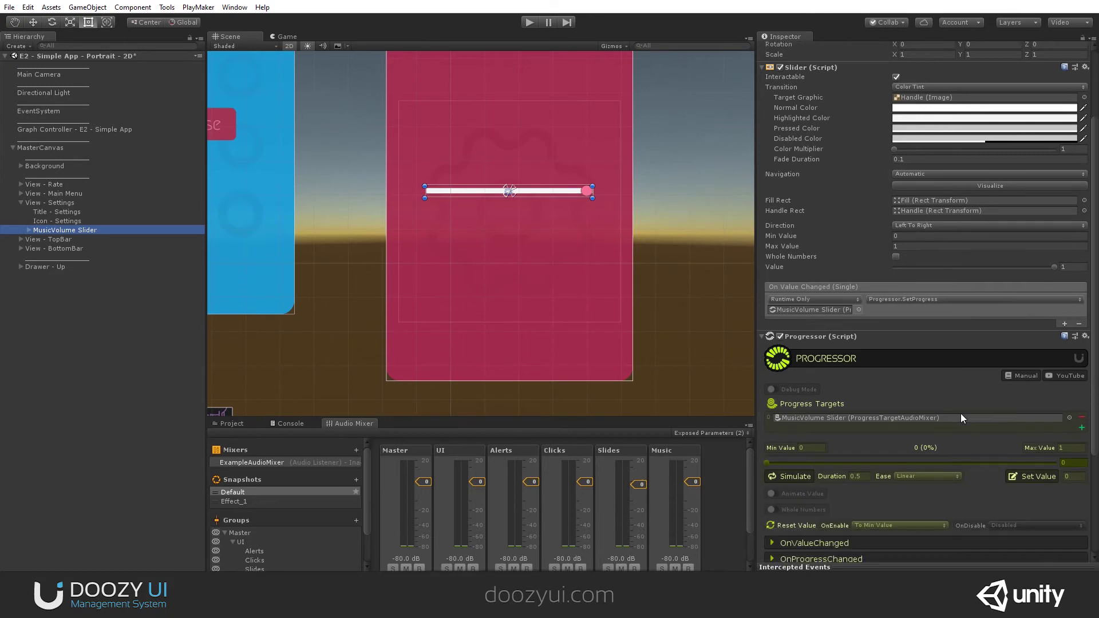
click(863, 511)
right_click(862, 511)
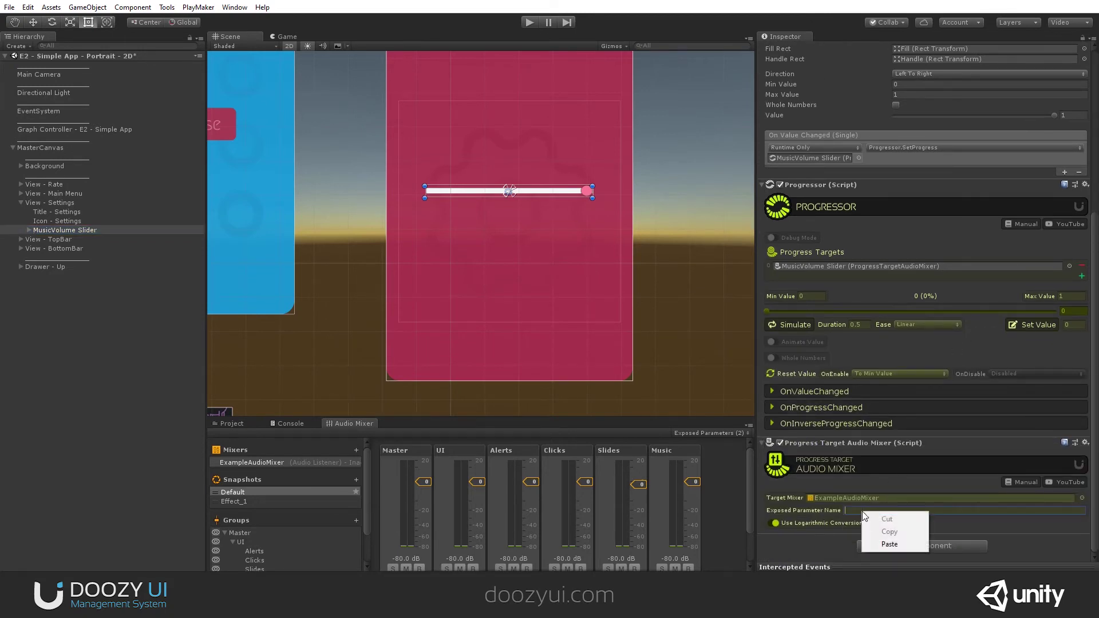
click(879, 543)
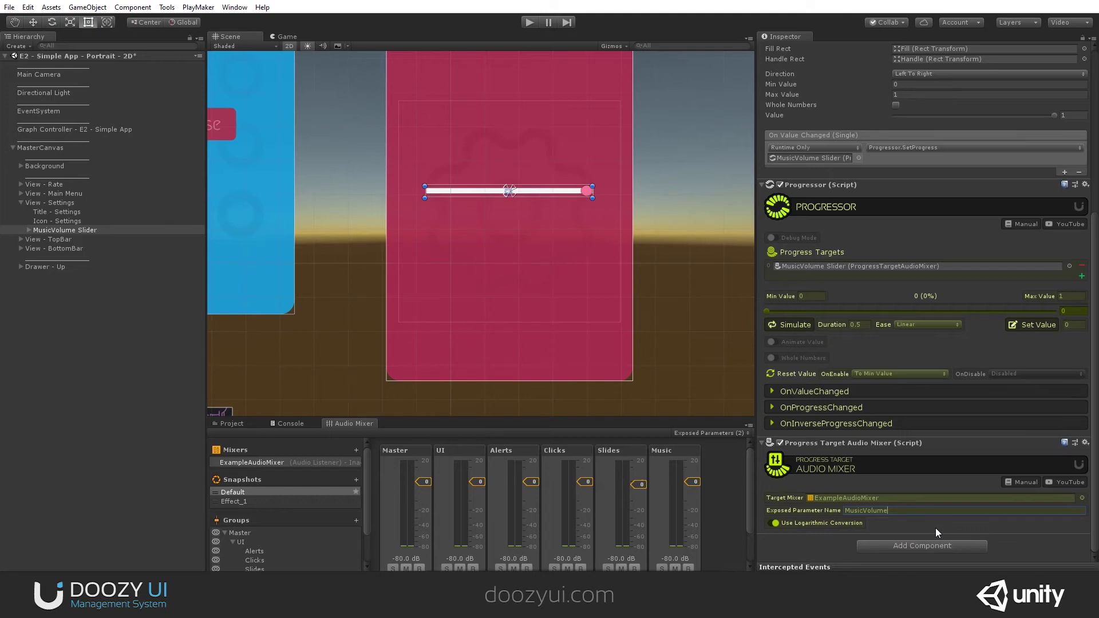
click(529, 23)
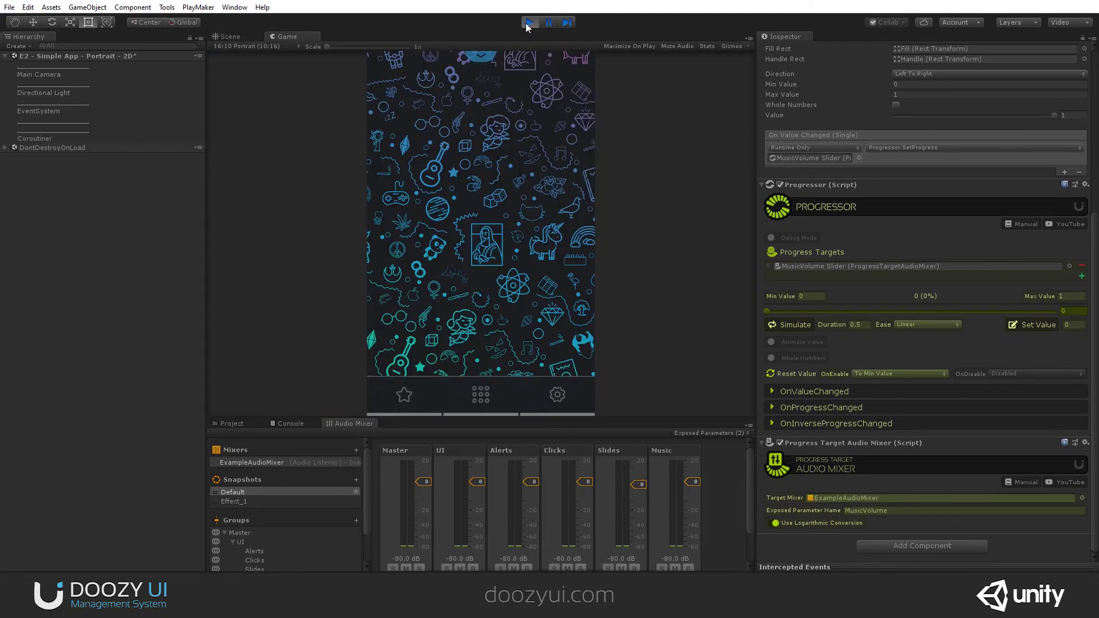
Test the music slider from full to minimum on the Settings screen, then untick Use Logarithmic Conversion
click(548, 387)
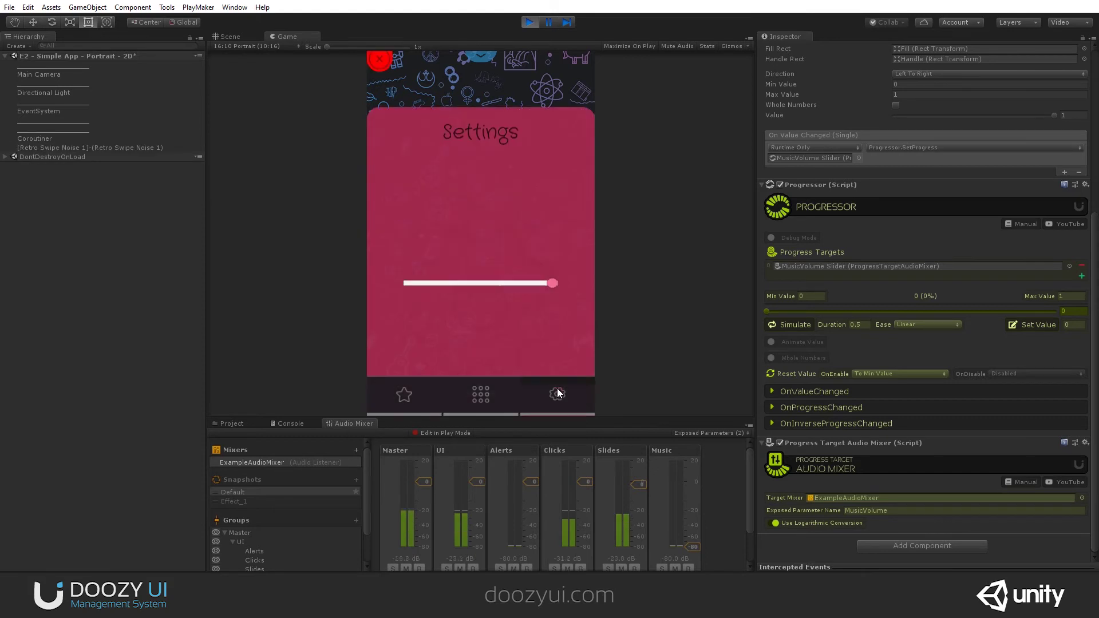
drag(537, 246, 561, 250)
scroll(937, 216, up, 3)
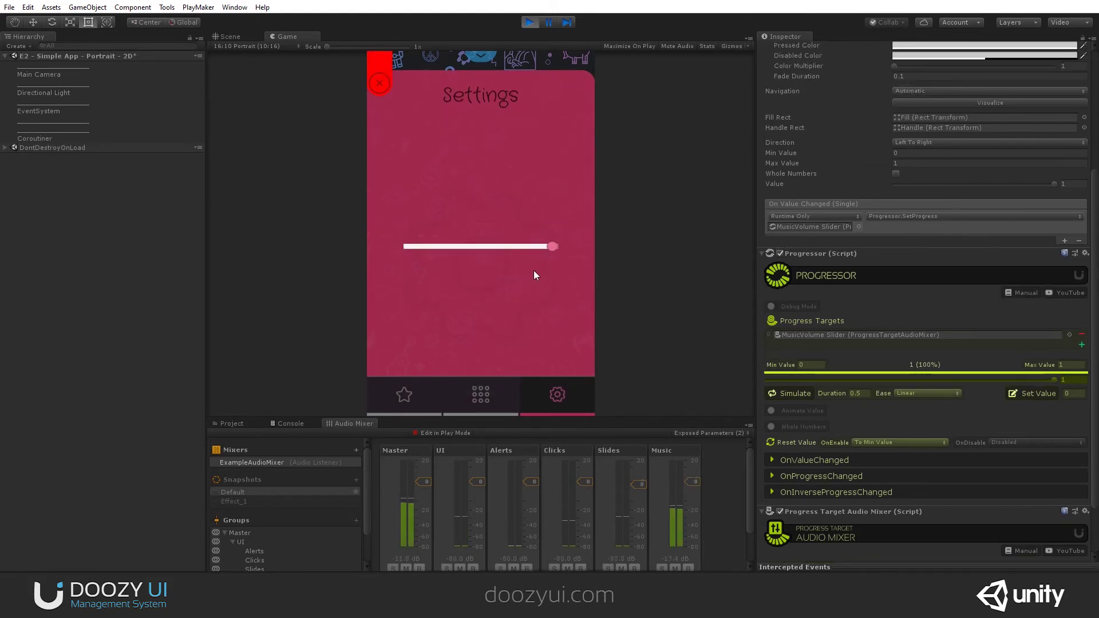
mouse_move(554, 248)
mouse_down()
mouse_move(403, 248)
mouse_move(556, 257)
mouse_up()
scroll(802, 332, down, 3)
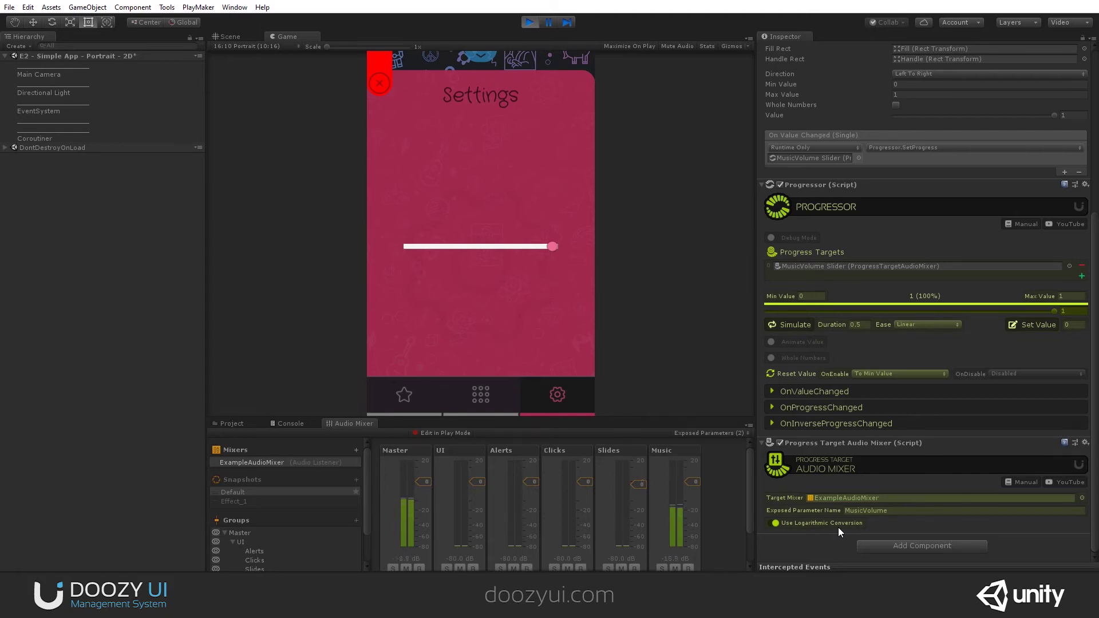
click(776, 525)
Test the music slider once more, then stop and restart Play mode
drag(551, 246, 583, 88)
click(534, 23)
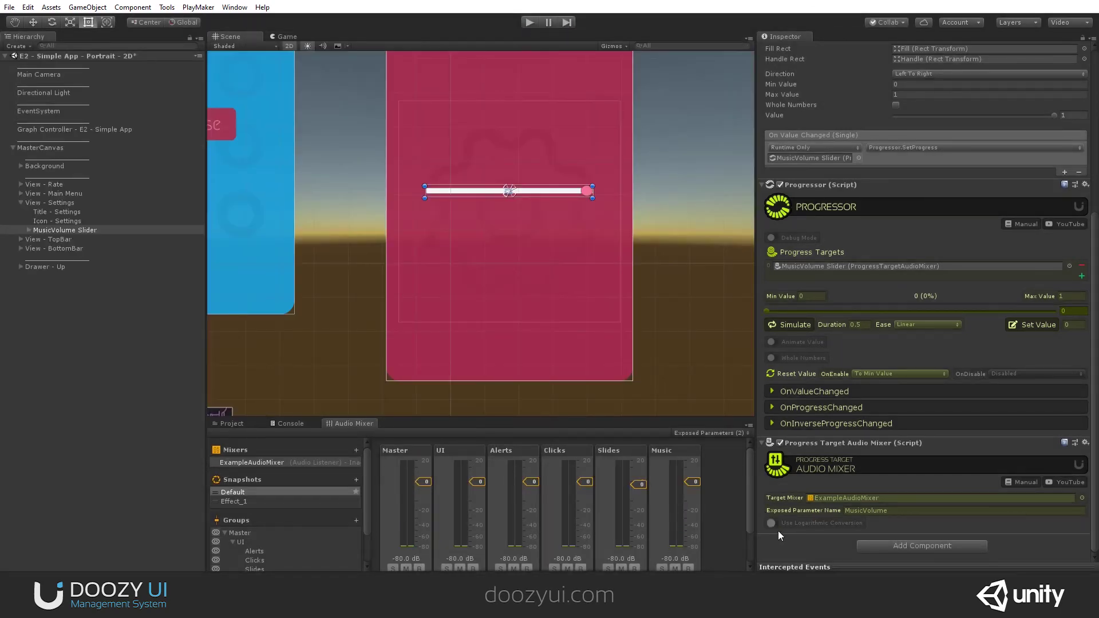
scroll(851, 316, up, 5)
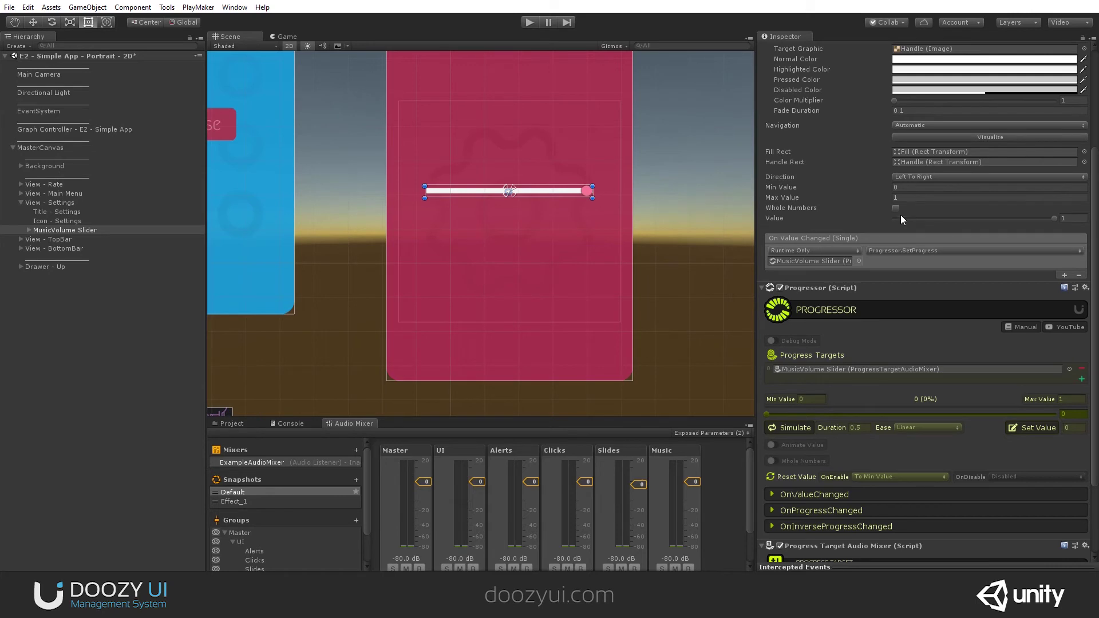
click(530, 22)
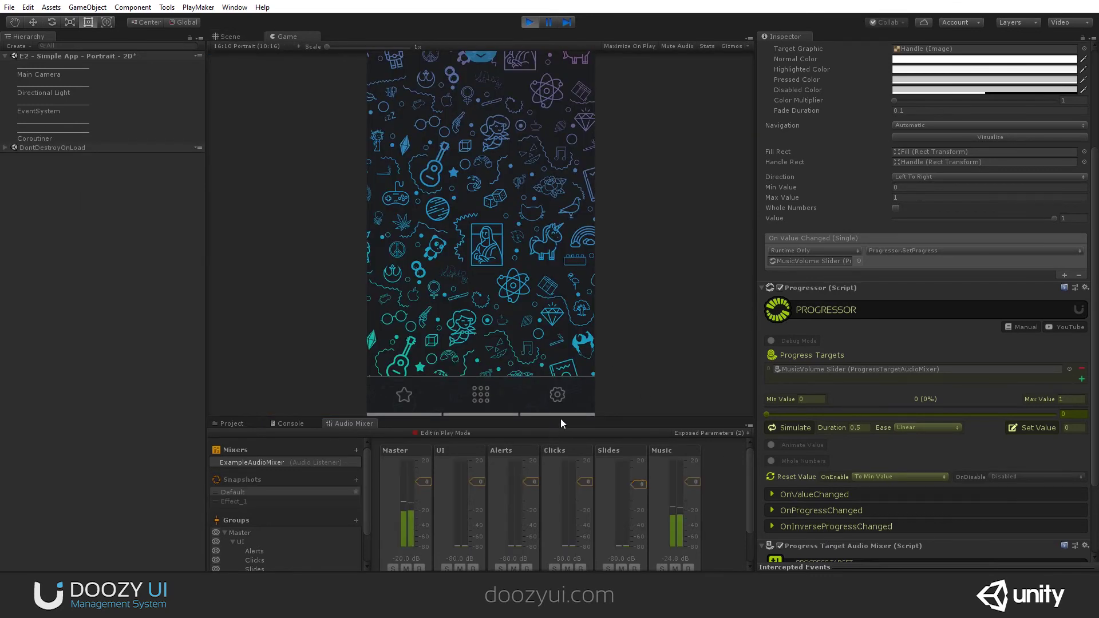
Test the music slider on the Settings screen, then stop Play mode
click(564, 410)
drag(555, 247, 609, 276)
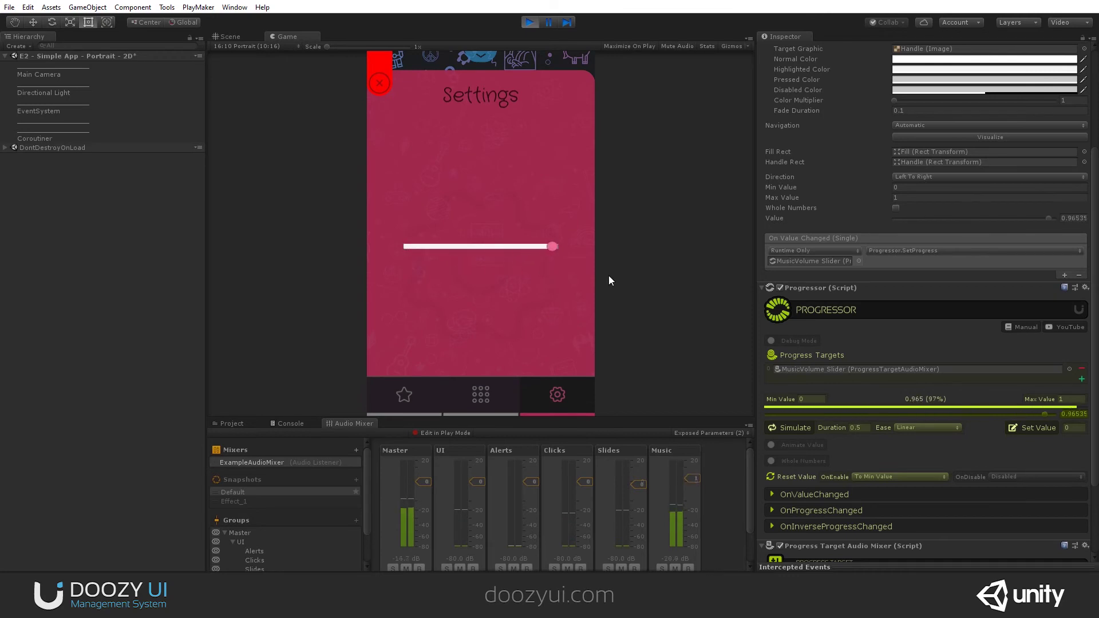
click(529, 22)
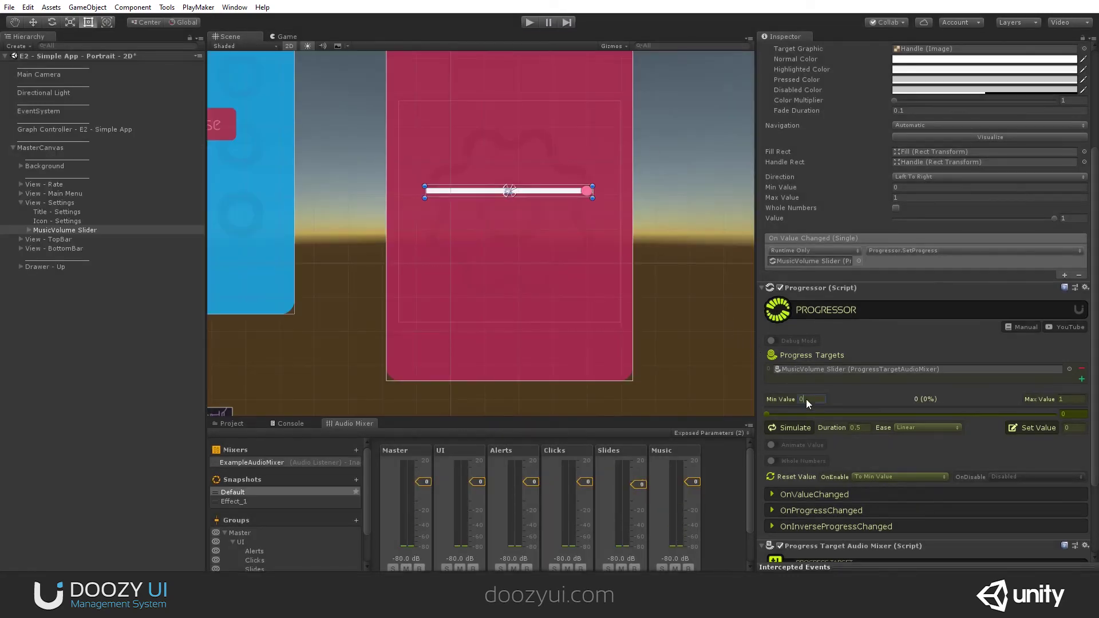
Set the Progressor's Min Value to -80 and Max Value to 0
text(-80)
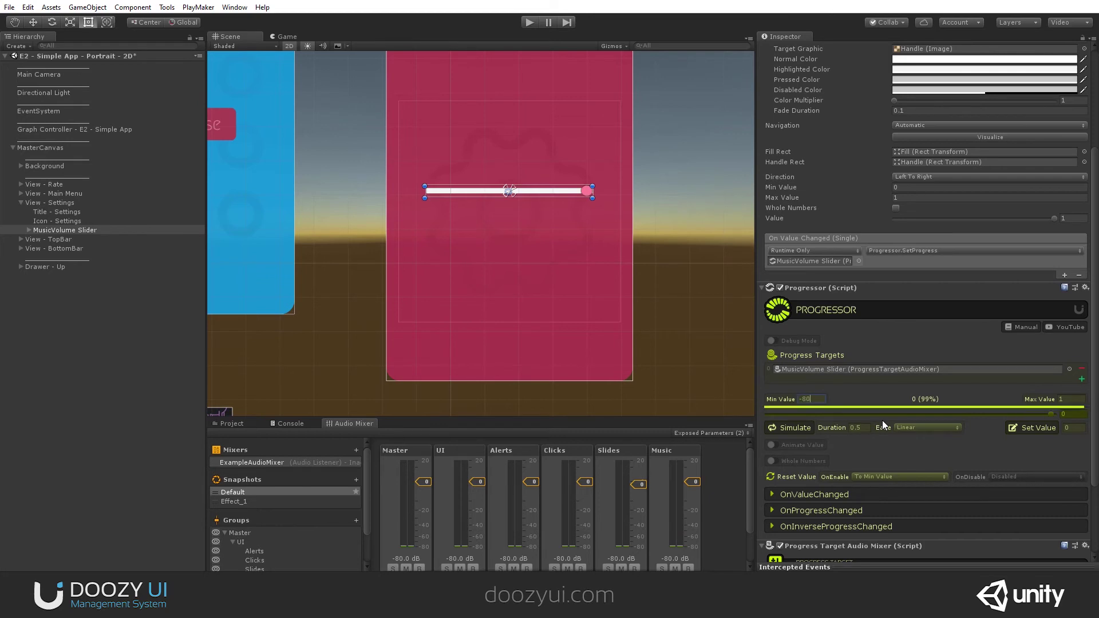
click(1069, 399)
text(0)
scroll(833, 389, down, 2)
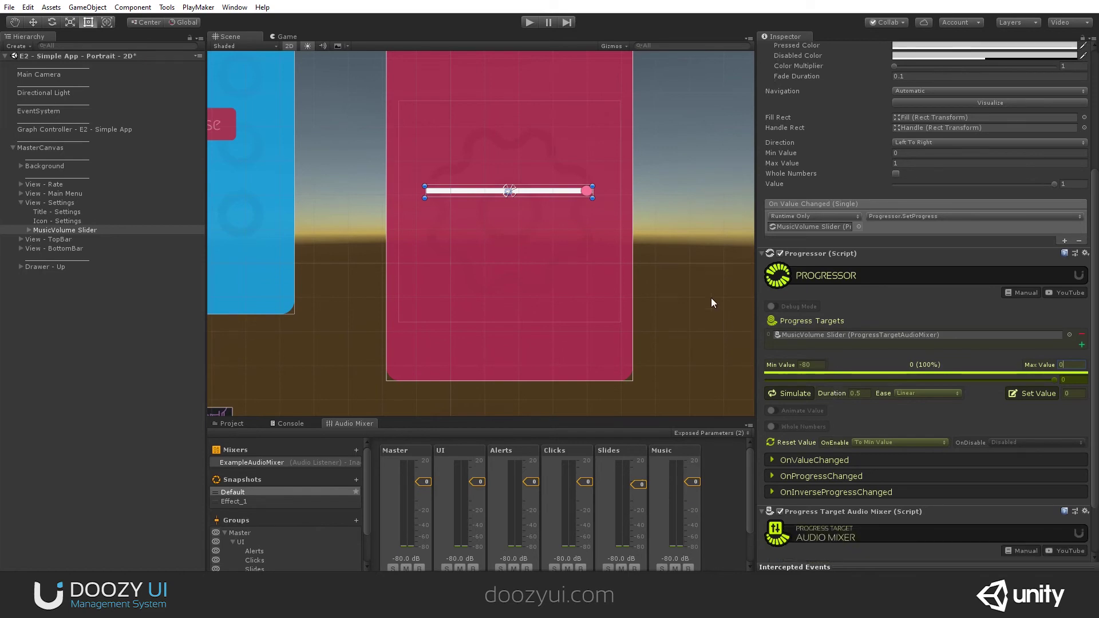
Run the game and test the new -80 to 0 range with the music slider
click(530, 23)
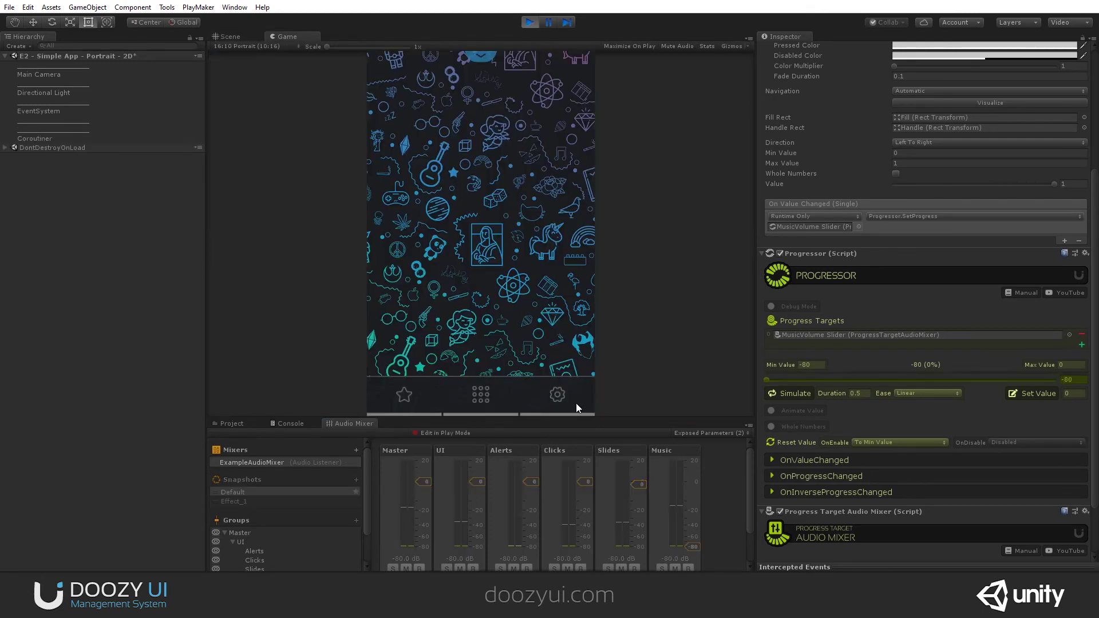
click(575, 403)
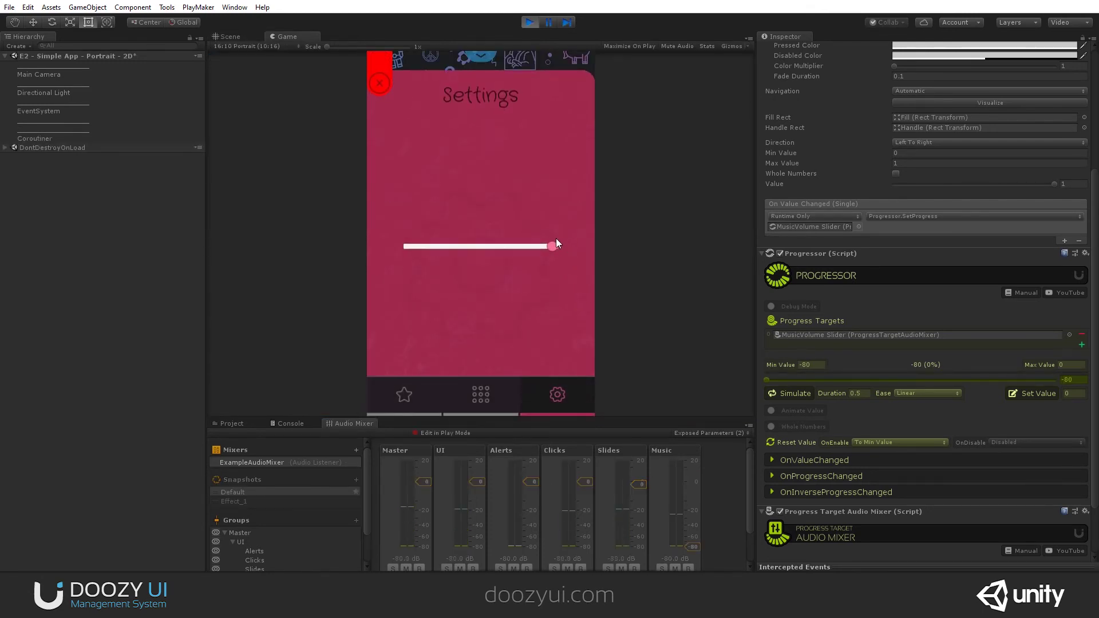
mouse_move(554, 244)
mouse_down()
mouse_move(547, 250)
mouse_move(565, 250)
mouse_up()
scroll(924, 496, down, 3)
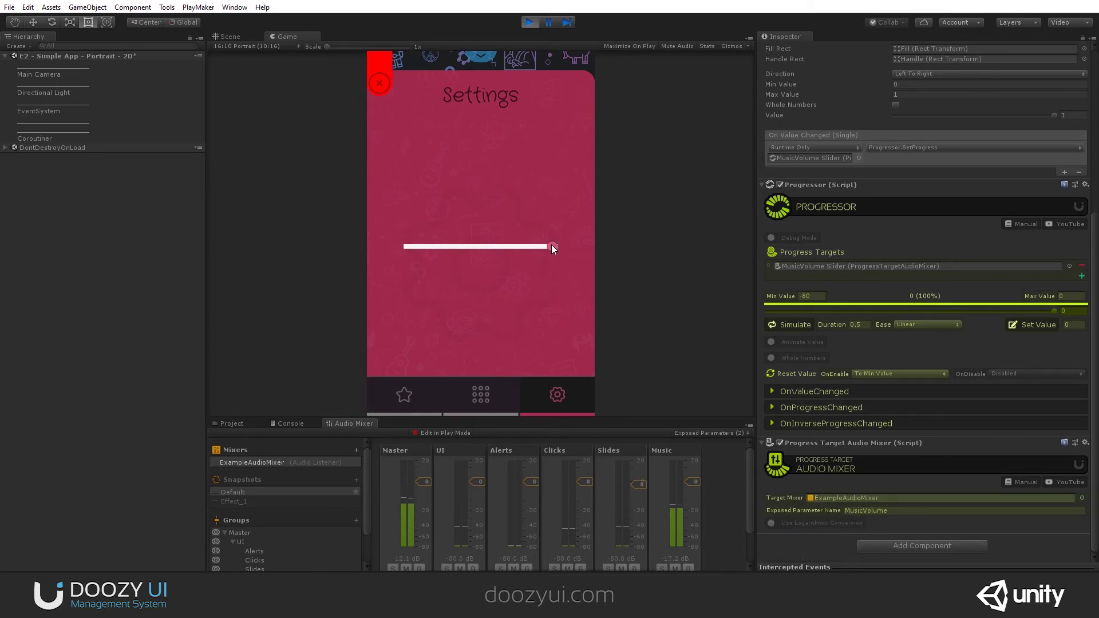
drag(553, 247, 484, 247)
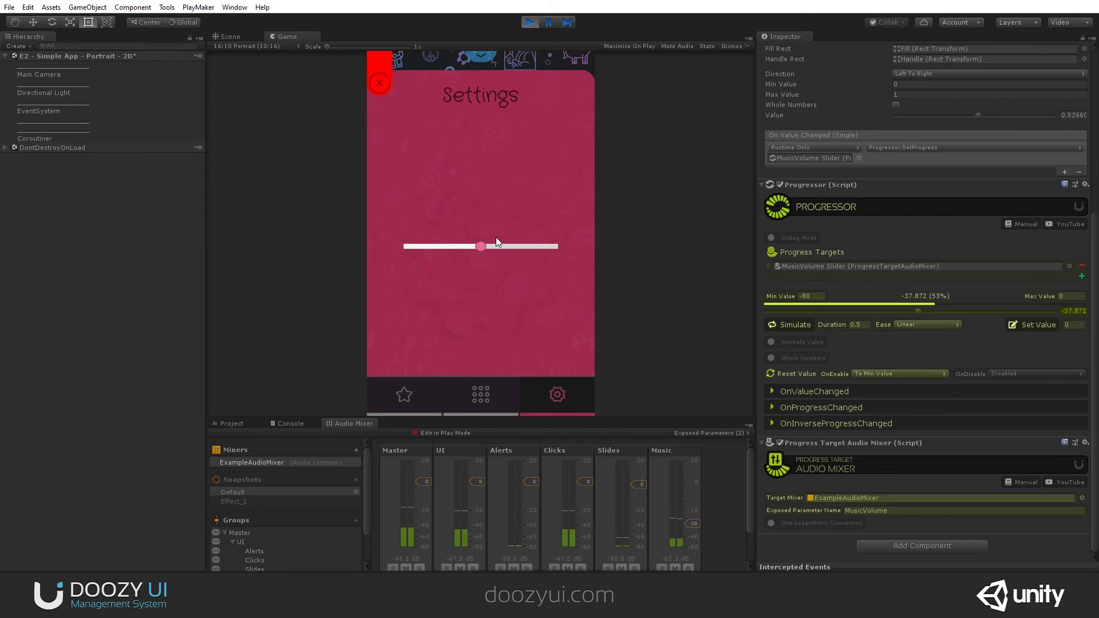
drag(476, 249, 589, 259)
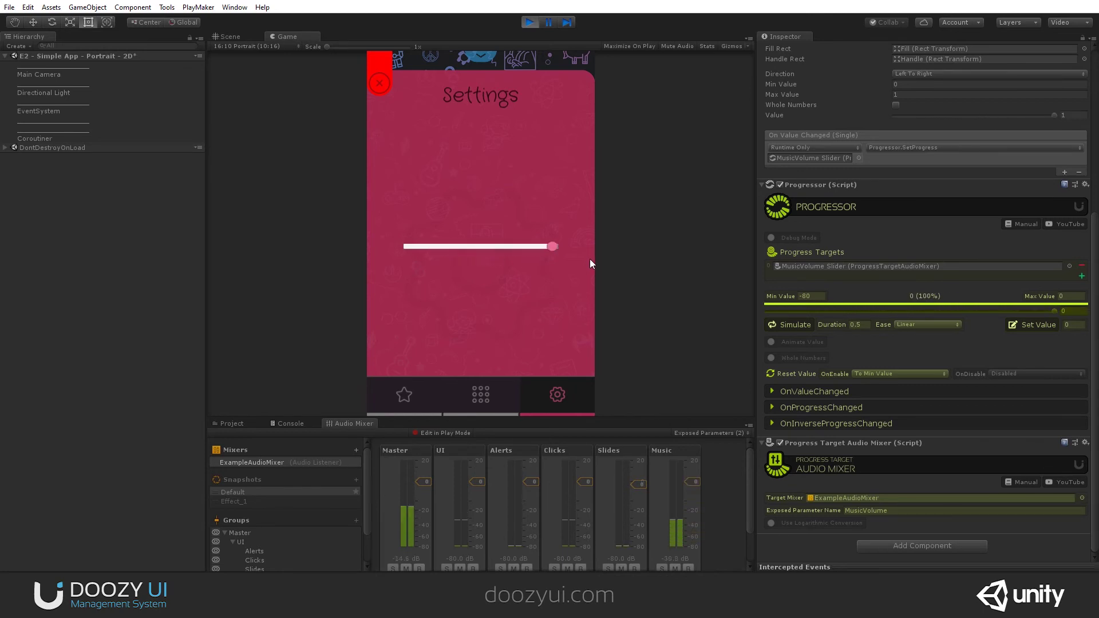
Turn Use Logarithmic Conversion back on and retest the music slider at 57 and 14 percent
click(773, 523)
drag(554, 246, 402, 243)
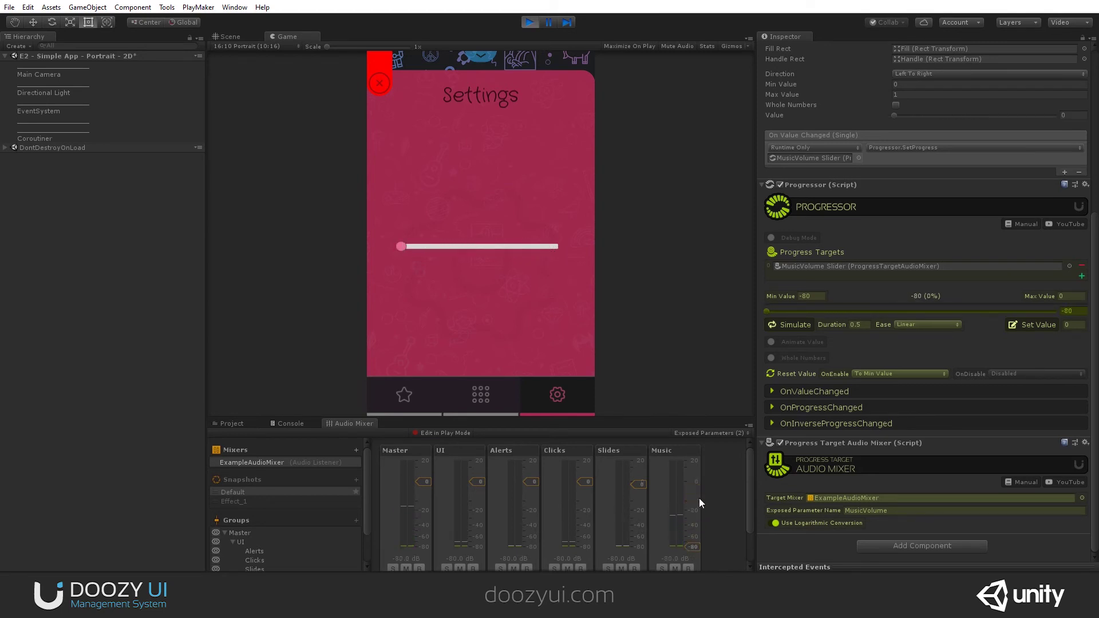
drag(404, 243, 600, 265)
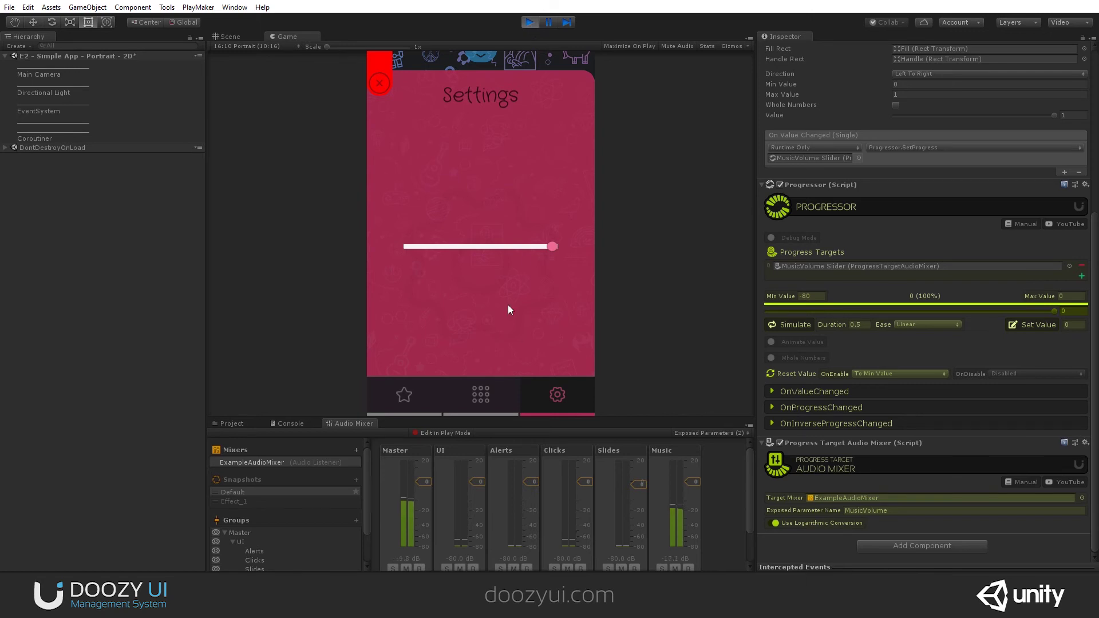
Show the Alerts mixer group's settings, stop the game, and select MusicVolume Slider
click(478, 392)
click(412, 397)
click(472, 393)
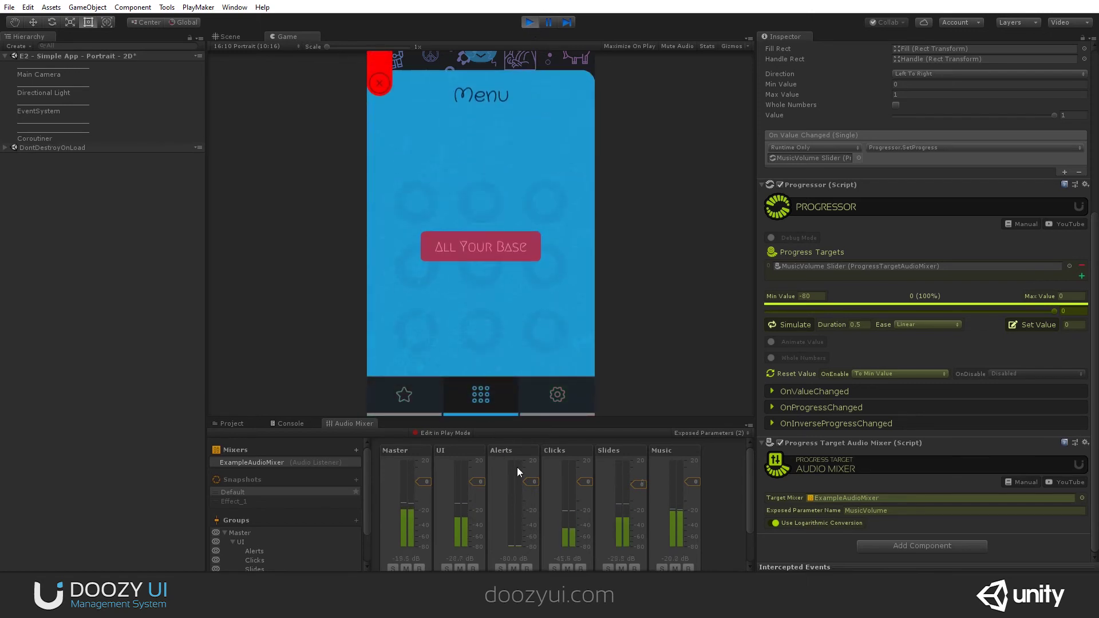
click(518, 454)
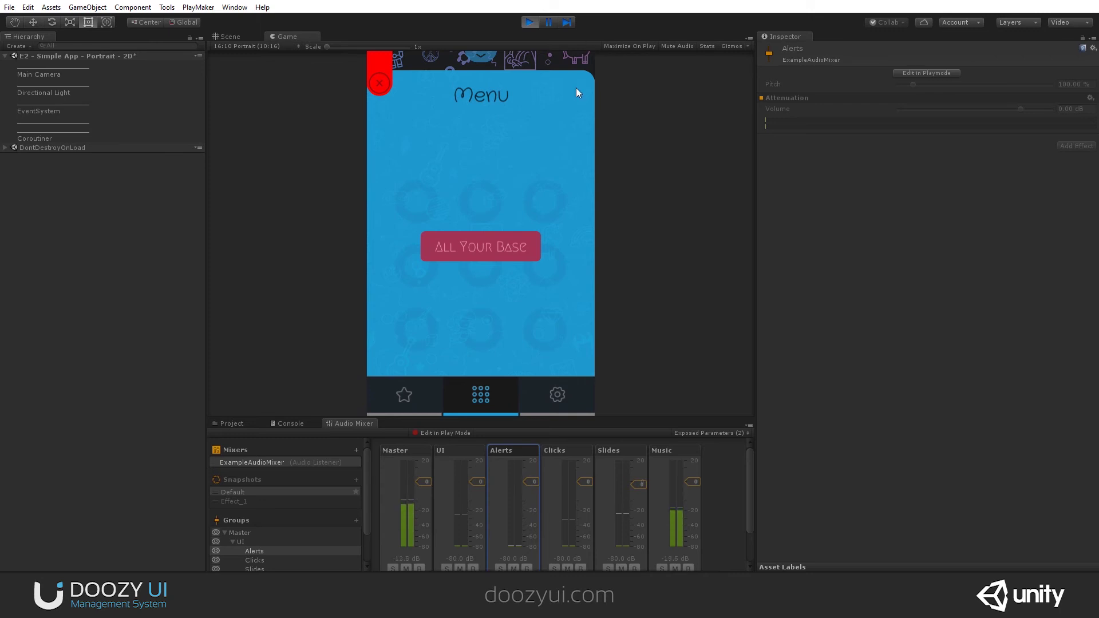
click(529, 23)
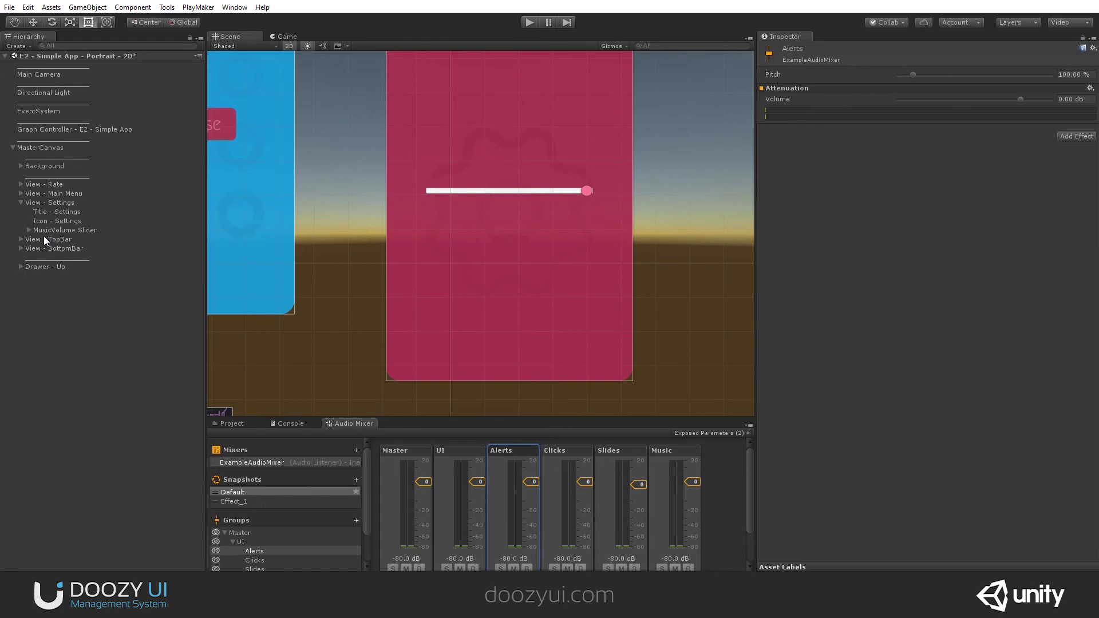
click(57, 229)
Duplicate MusicVolume Slider as AlertsVolume Slider at Pos Y 88 and enable its logarithmic conversion
key(ctrl+d)
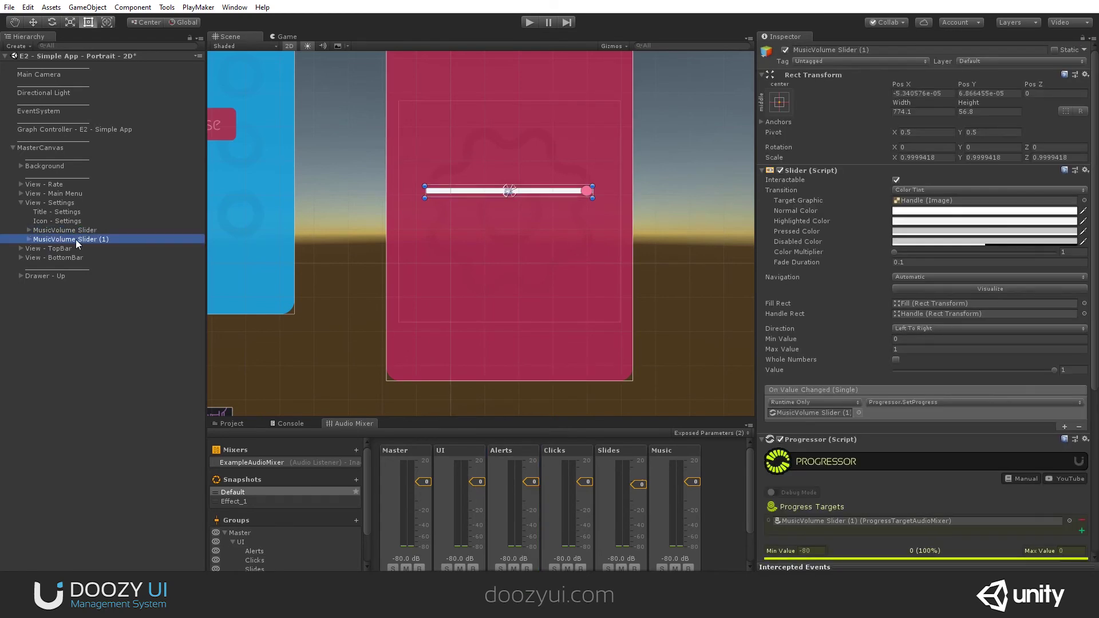
text(Alerts)
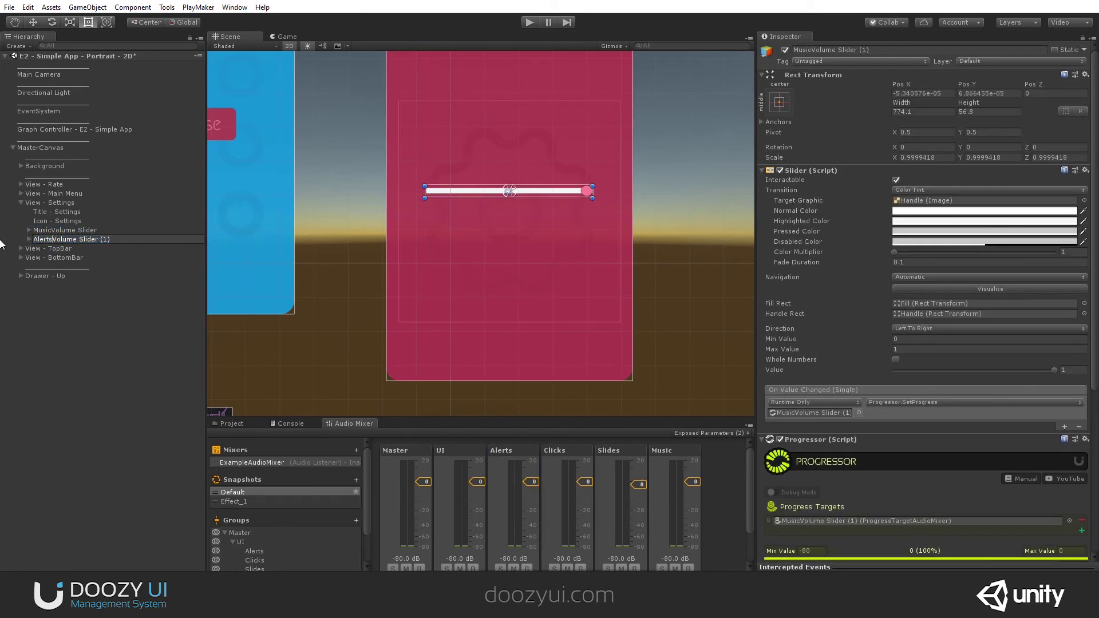
key(BackSpace)
key(BackSpace)
key(BackSpace)
key(BackSpace)
key(Return)
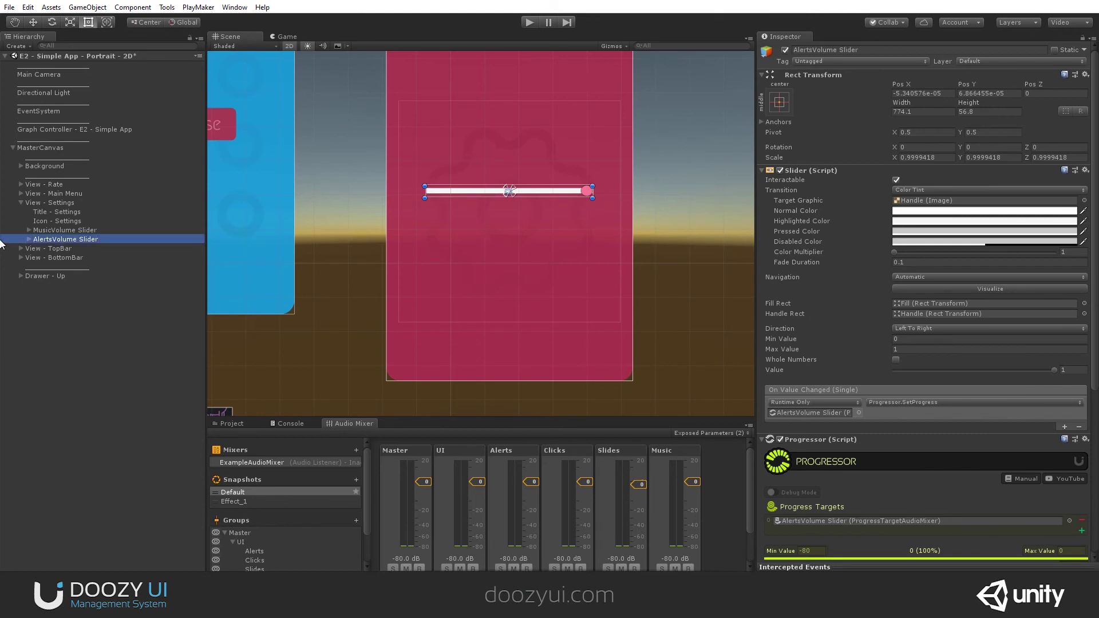
key(w)
drag(513, 152, 511, 132)
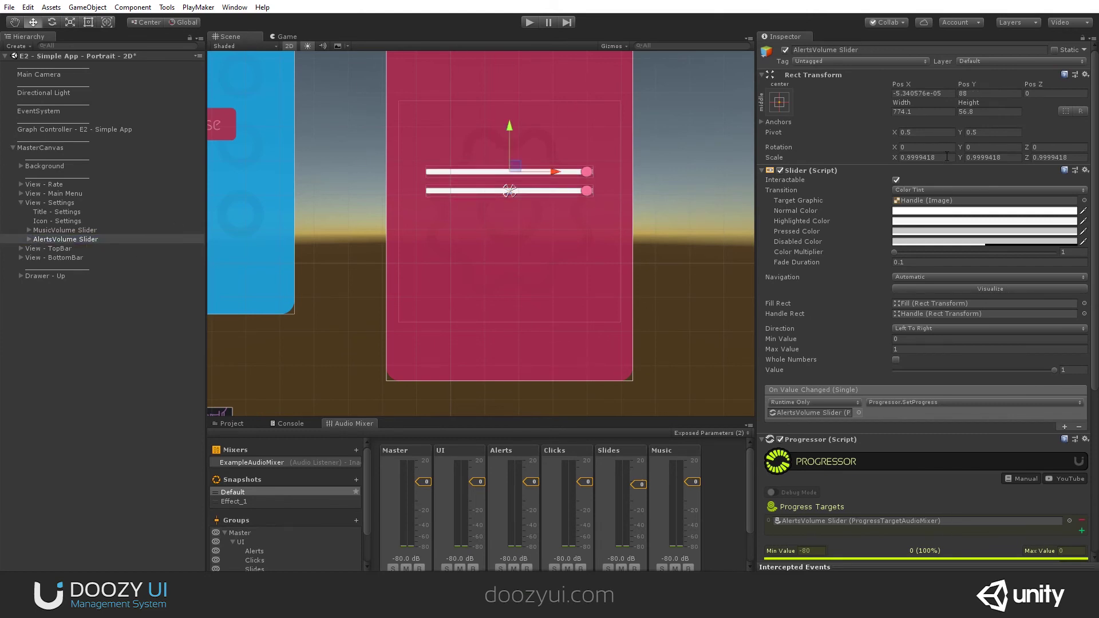
scroll(881, 455, down, 5)
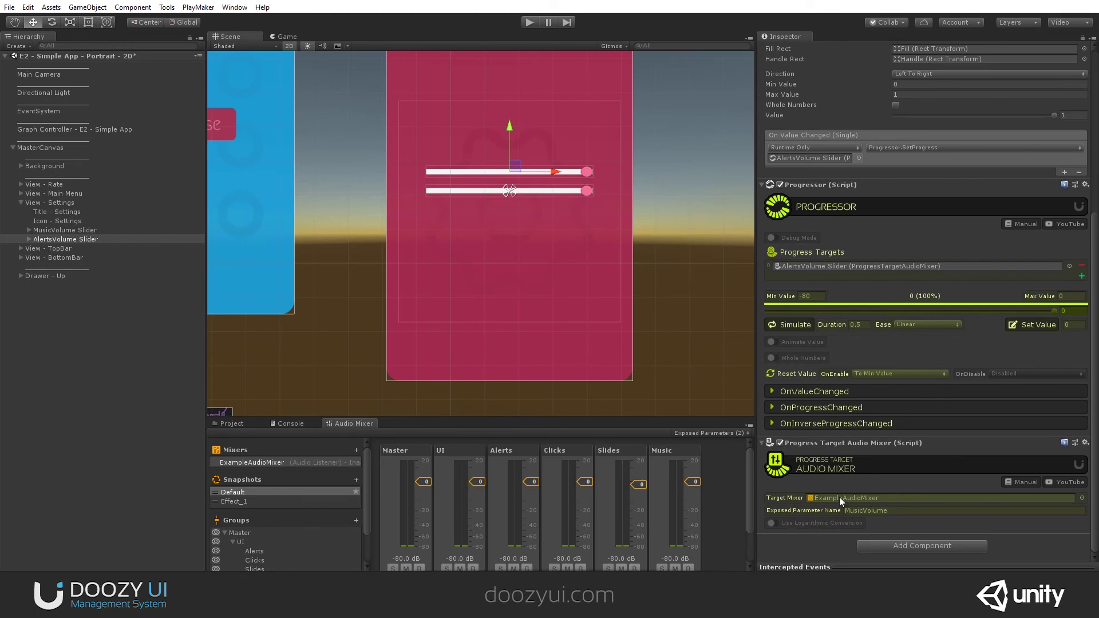
click(771, 523)
Enable logarithmic conversion on MusicVolume Slider and move AlertsVolume Slider above it in the Hierarchy
click(60, 229)
click(771, 523)
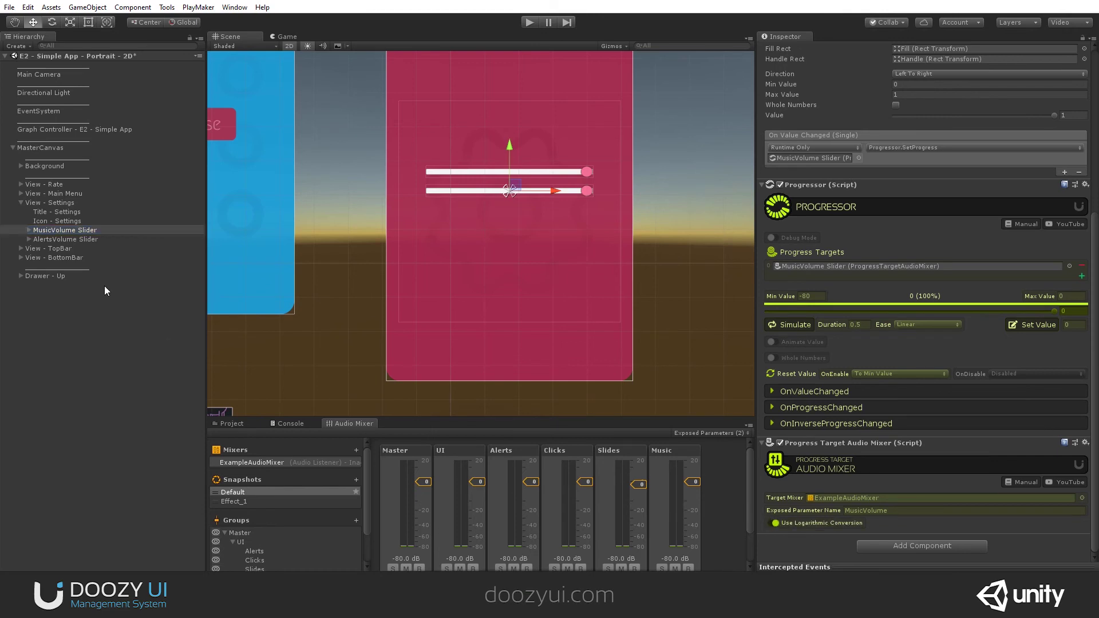
drag(66, 240, 66, 227)
Expose the Alerts mixer group's Volume to script
click(528, 454)
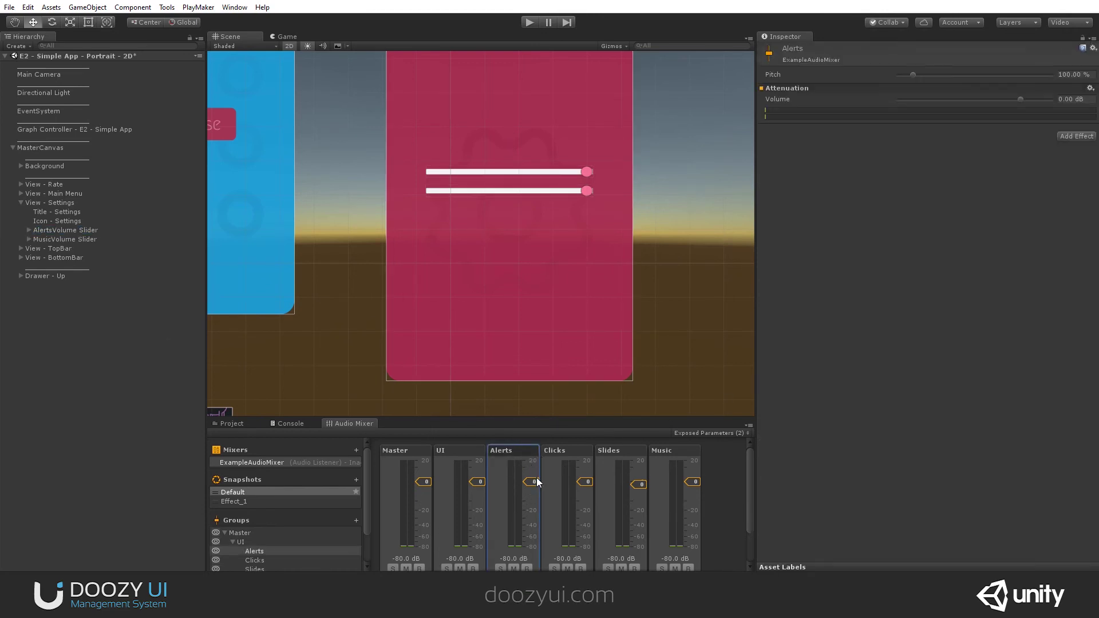
right_click(782, 98)
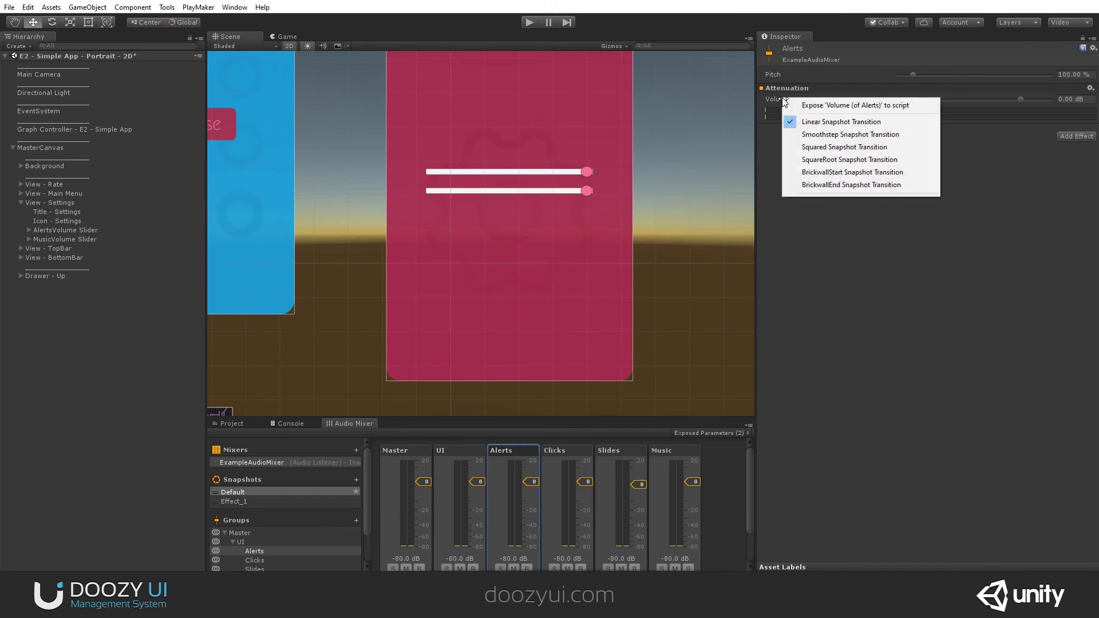
click(779, 133)
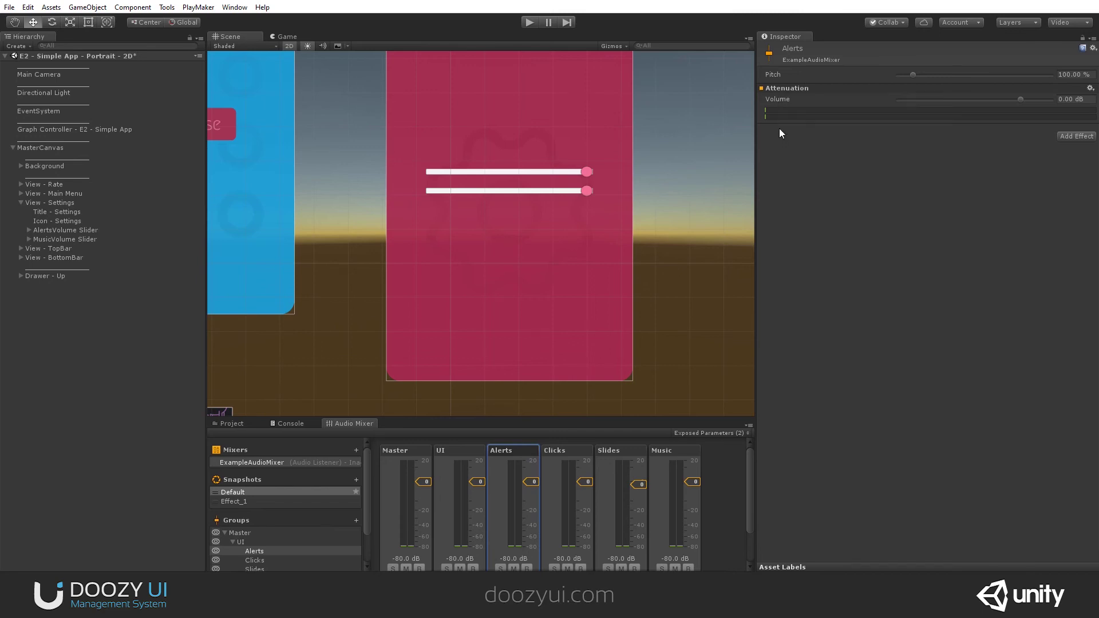
right_click(796, 99)
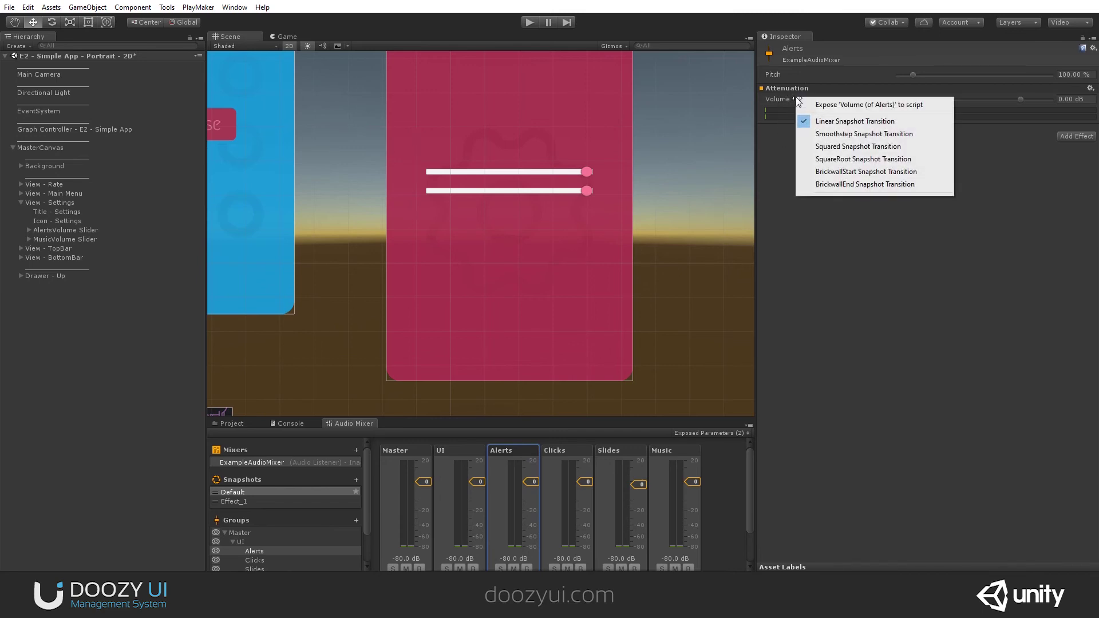
click(886, 107)
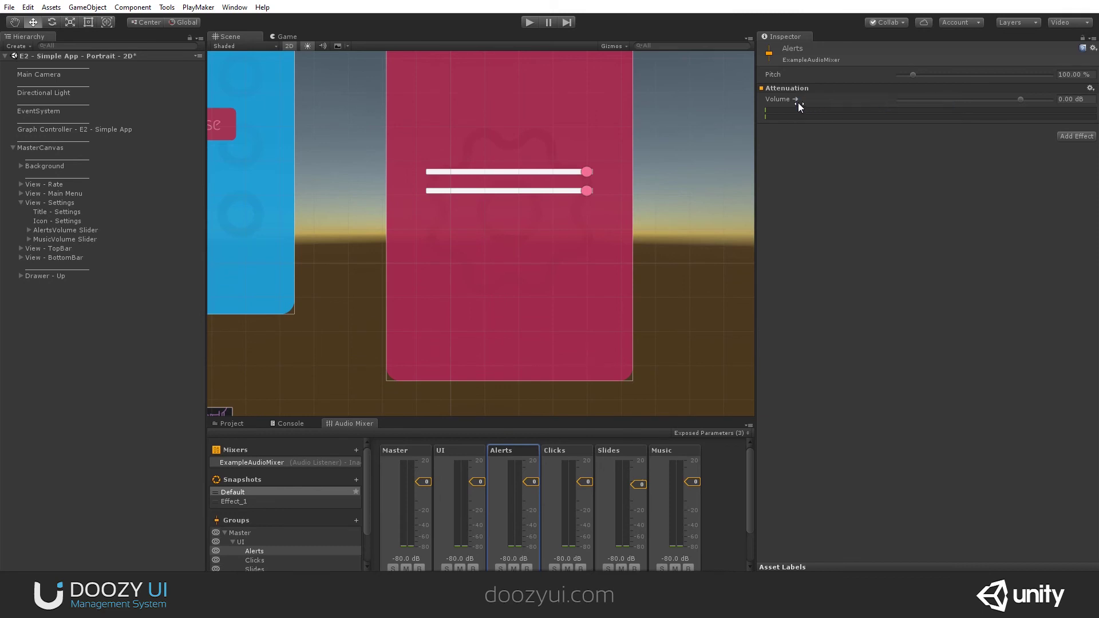
Rename the new exposed parameter MyExposedParam to AlertsVolume
click(715, 436)
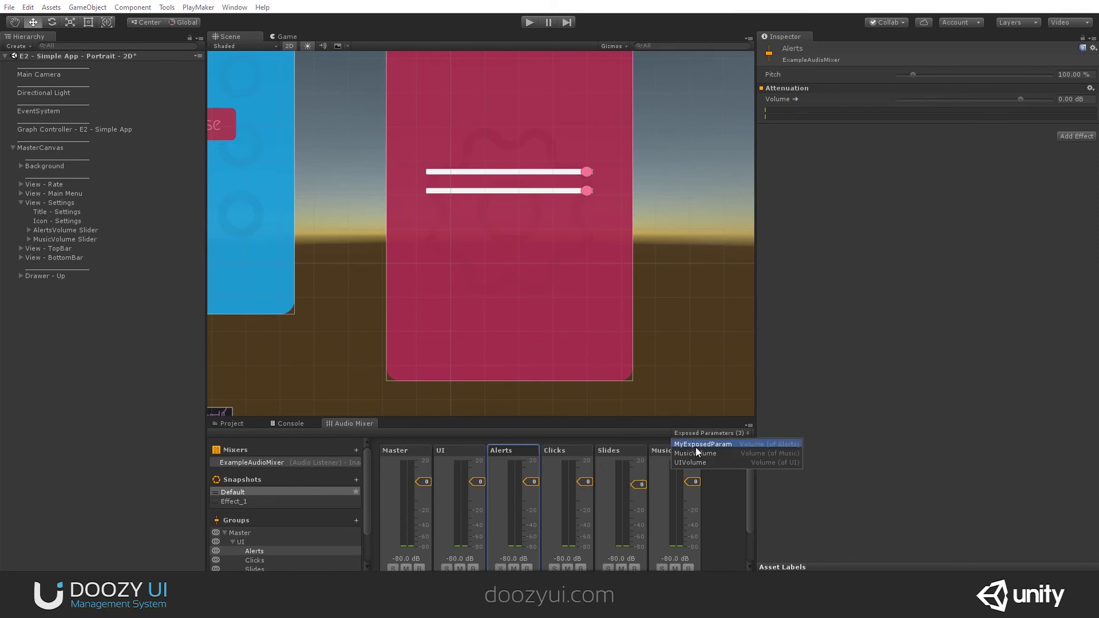
right_click(696, 445)
click(717, 464)
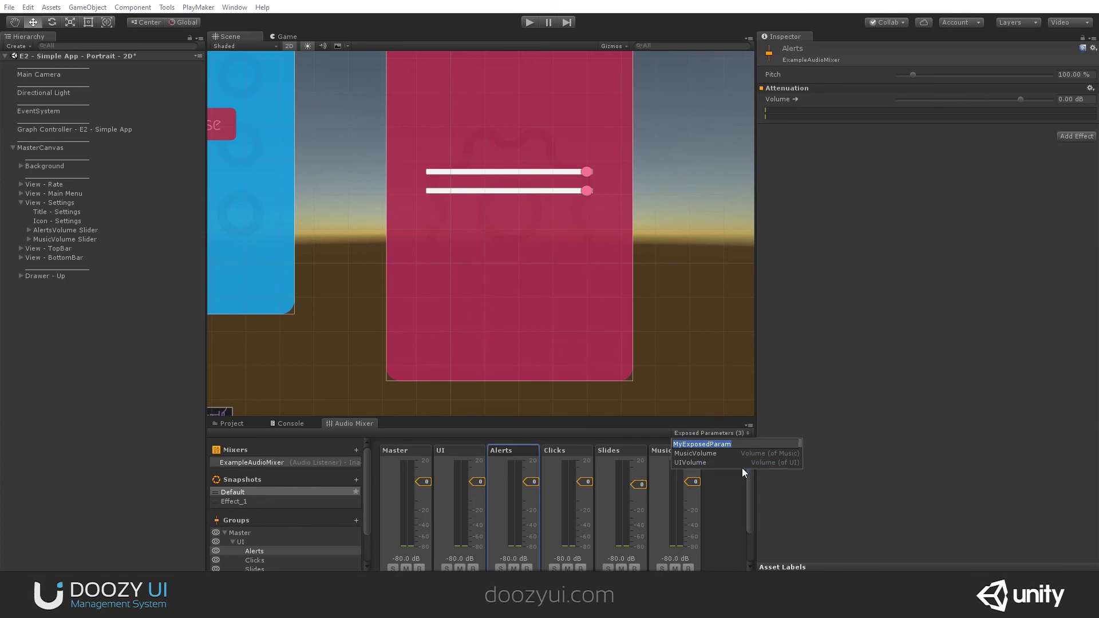
text(AlertsVolume)
key(Return)
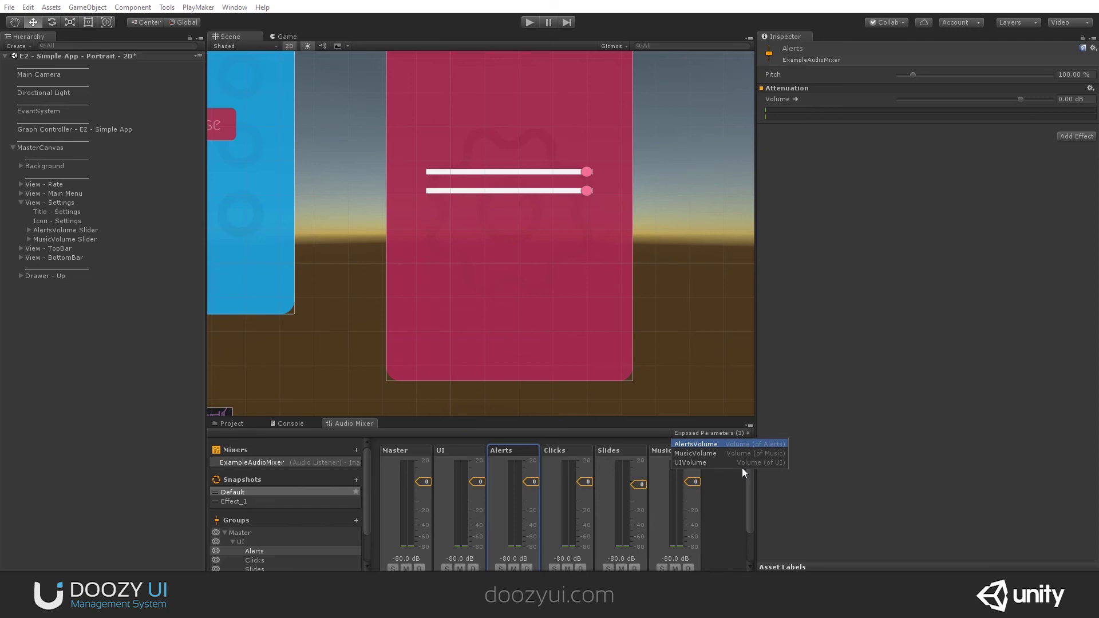
click(61, 232)
Change AlertsVolume Slider's Exposed Parameter Name from MusicVolume to AlertsVolume and enter Play mode
click(61, 231)
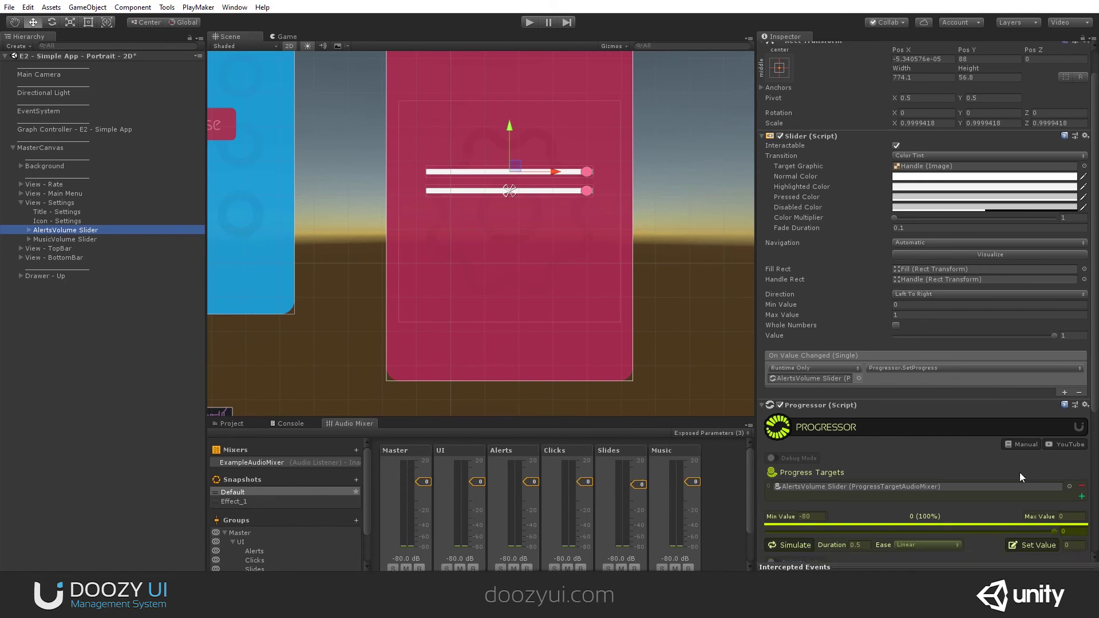
scroll(1019, 472, down, 5)
drag(864, 513, 846, 513)
text(AlertsVolume)
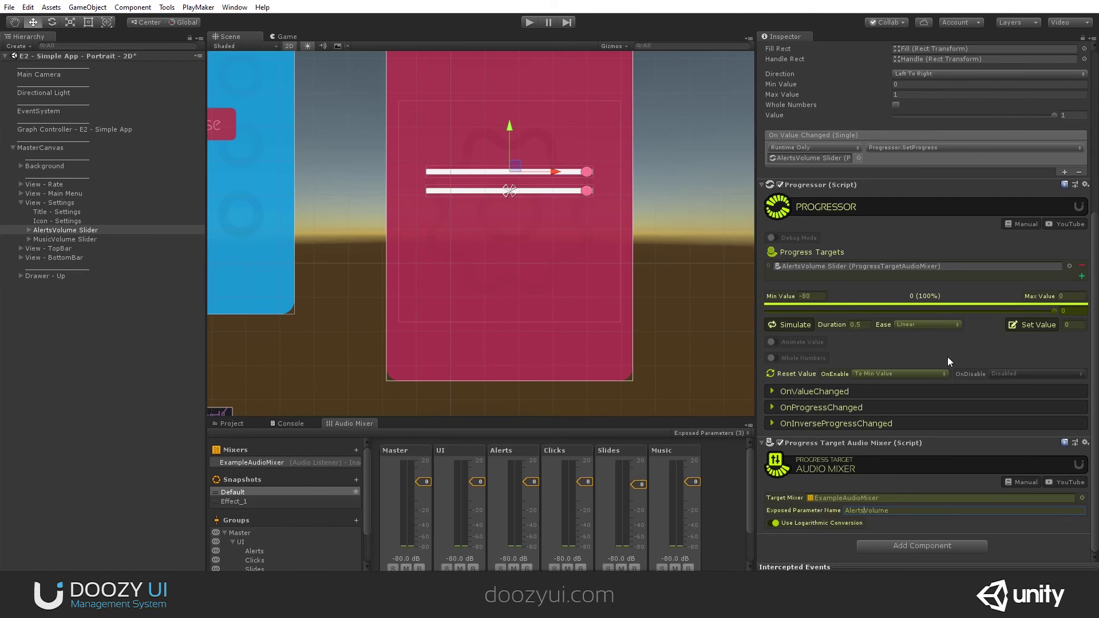
click(527, 22)
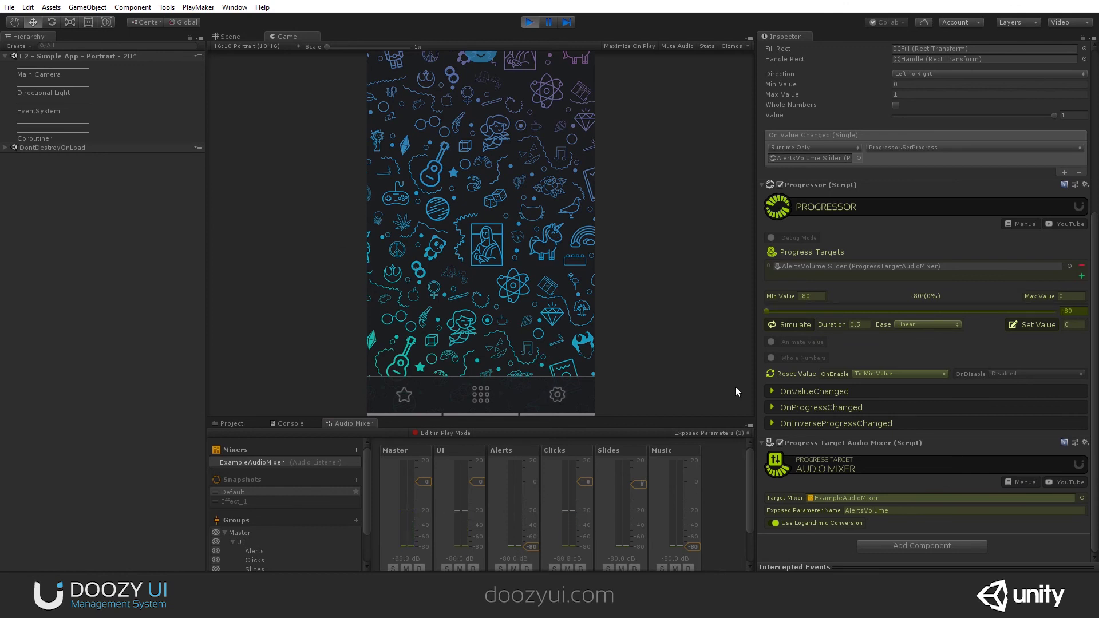
In the running game's Settings screen, move the Alerts slider through full, quarter, three-quarter and half volume
click(580, 395)
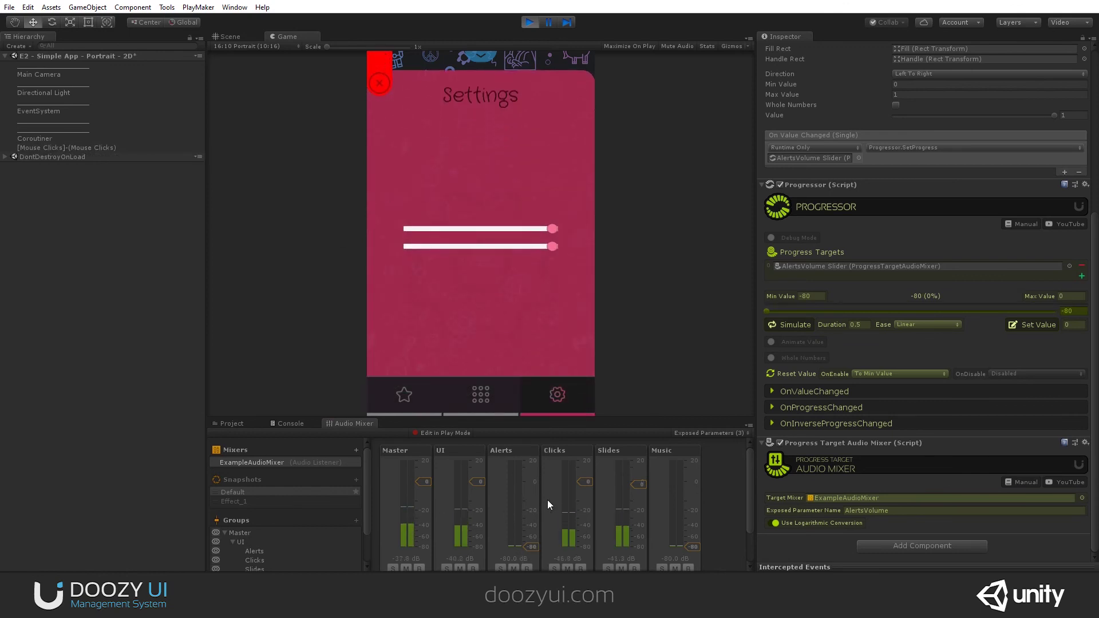
click(550, 228)
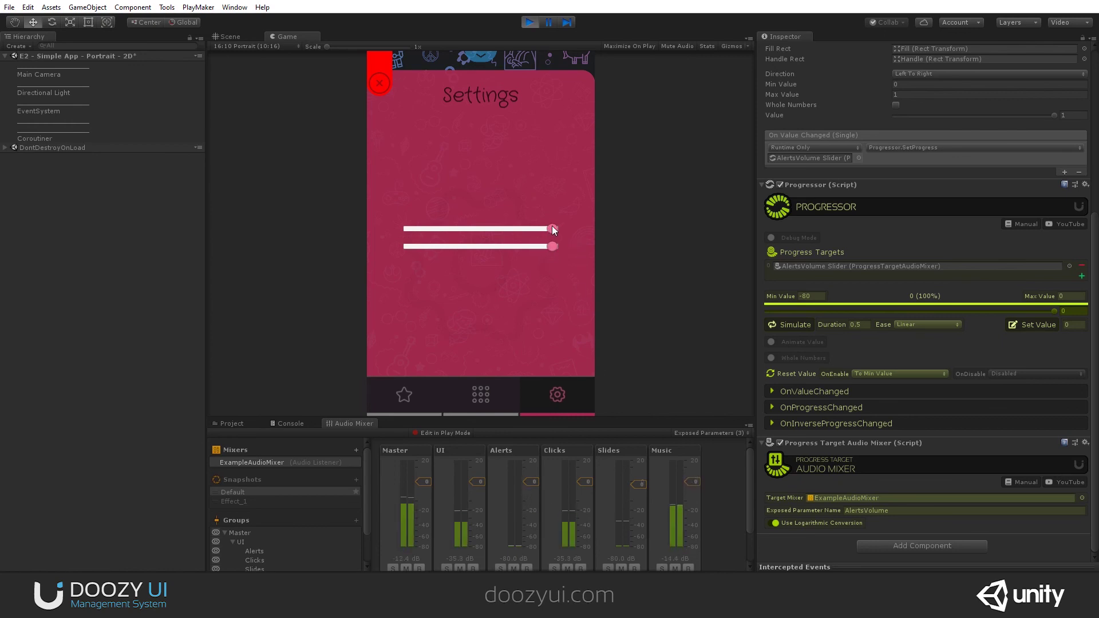
drag(552, 226, 518, 235)
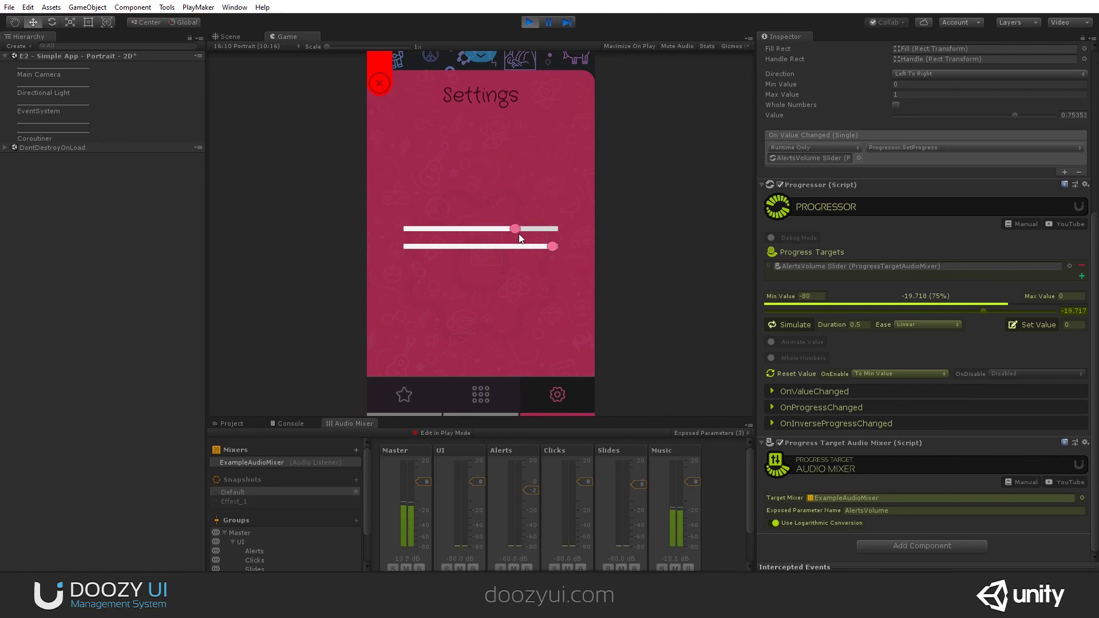
drag(516, 232, 825, 250)
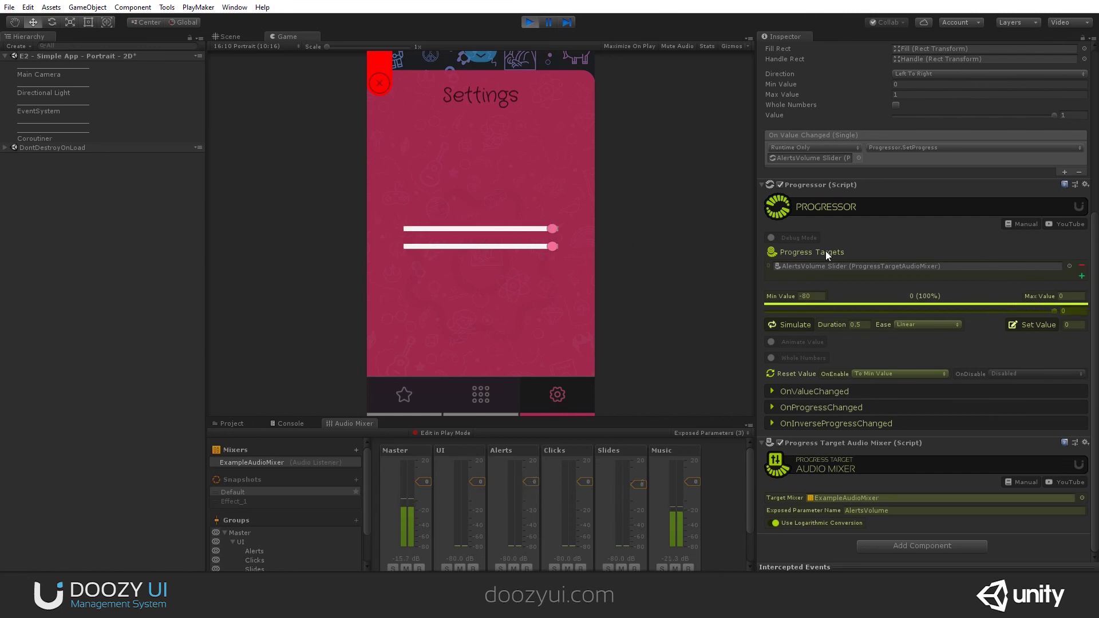
scroll(881, 146, up, 5)
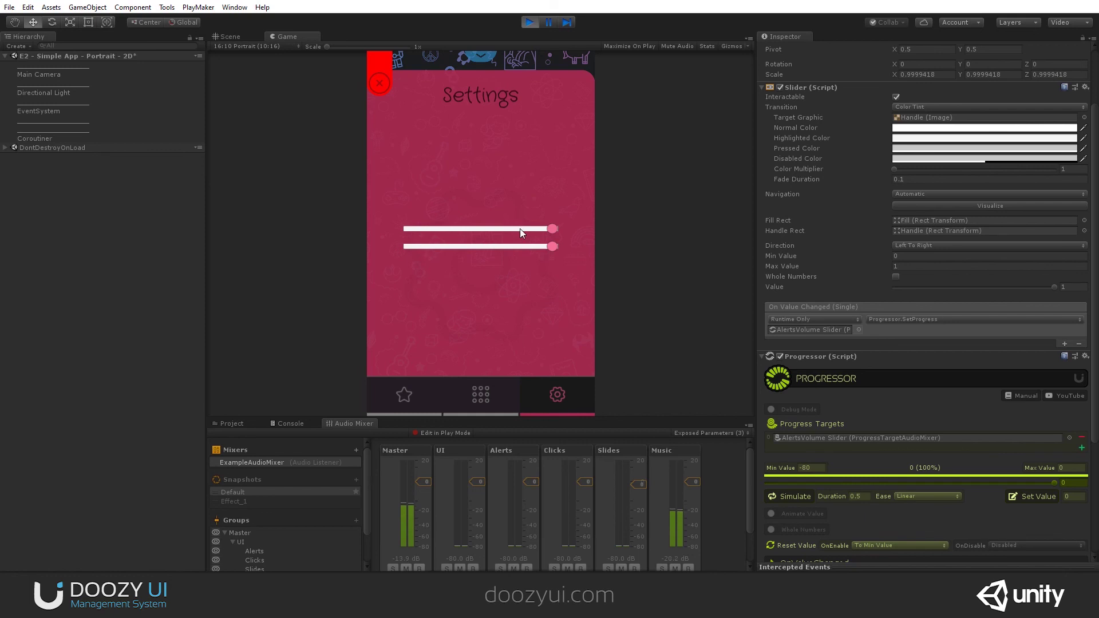
drag(519, 228, 483, 228)
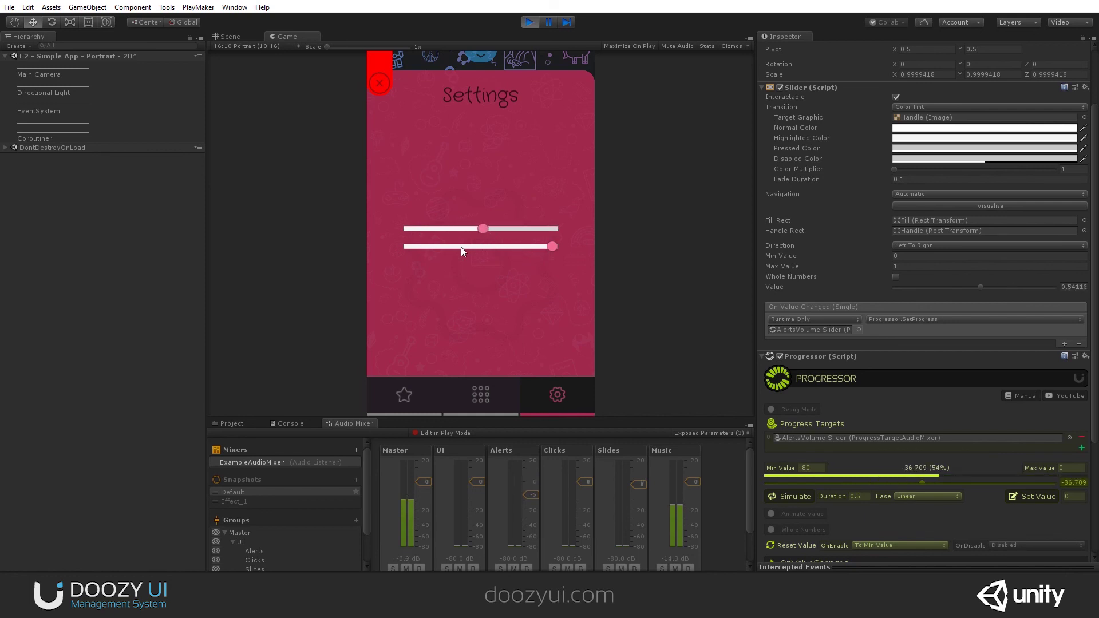
Lower the Music slider to about a third, then stop Play mode
scroll(876, 455, down, 5)
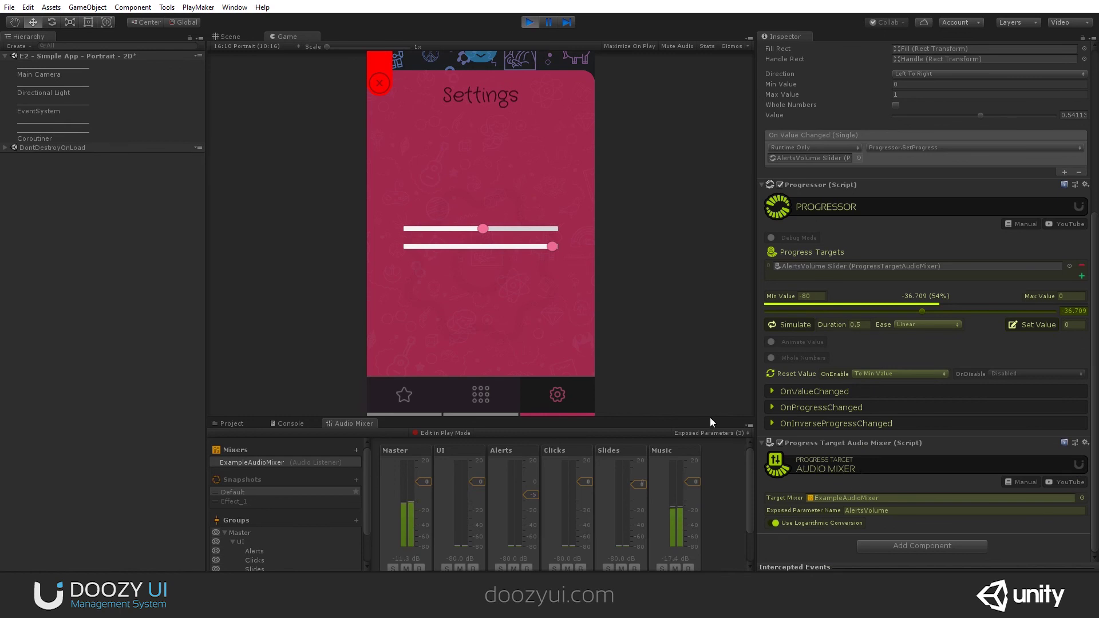
mouse_move(551, 248)
mouse_down()
mouse_move(445, 245)
mouse_move(552, 246)
mouse_up()
click(531, 23)
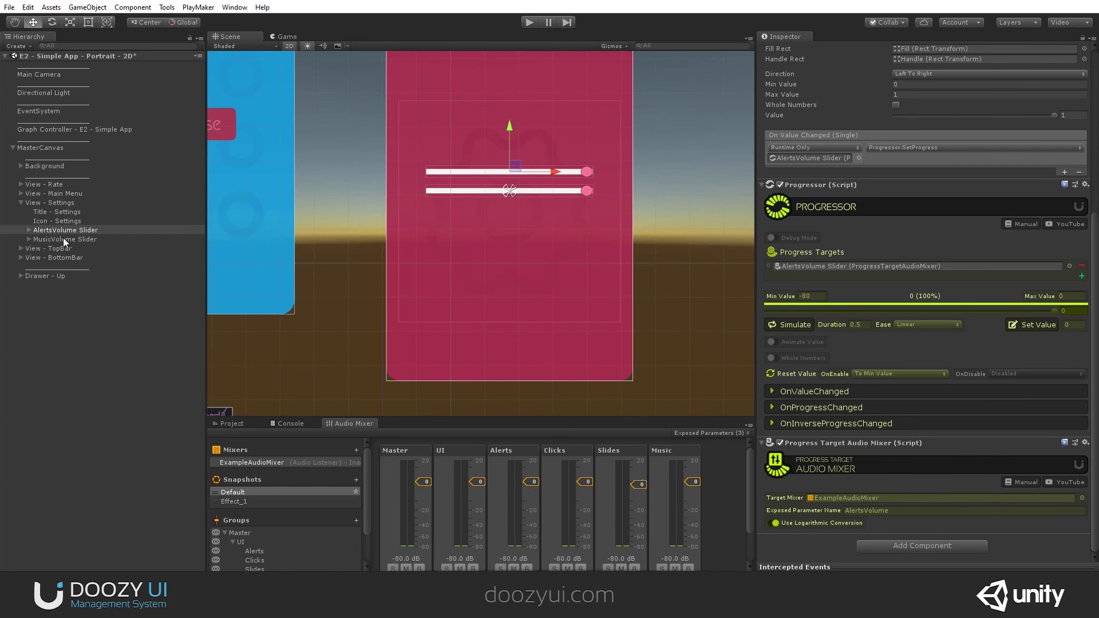
scroll(896, 344, up, 5)
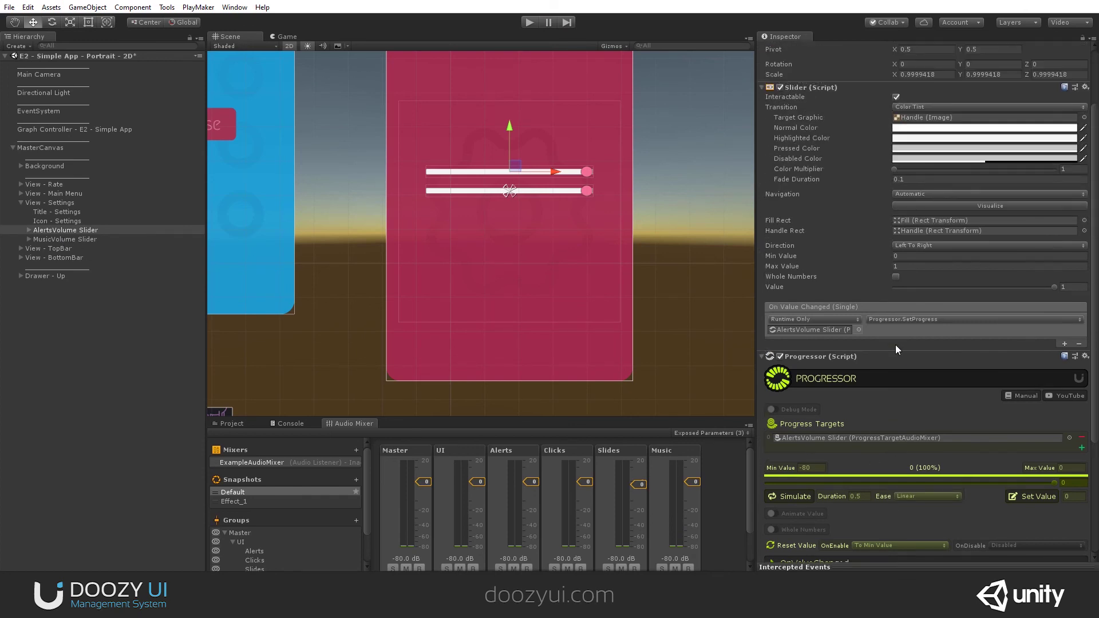
scroll(898, 376, down, 3)
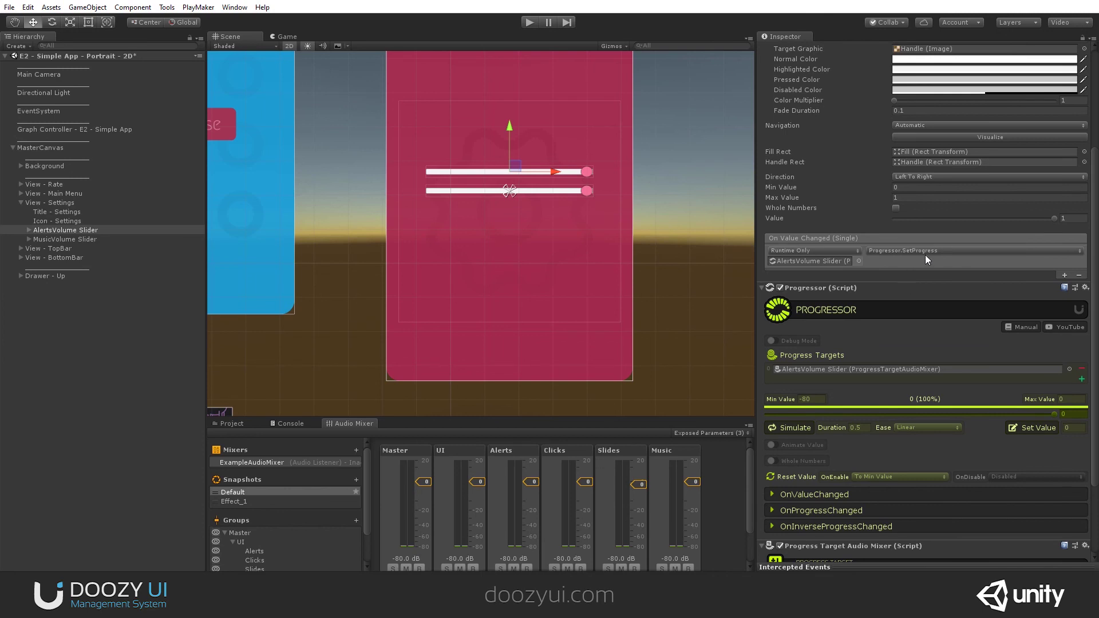
scroll(913, 329, down, 3)
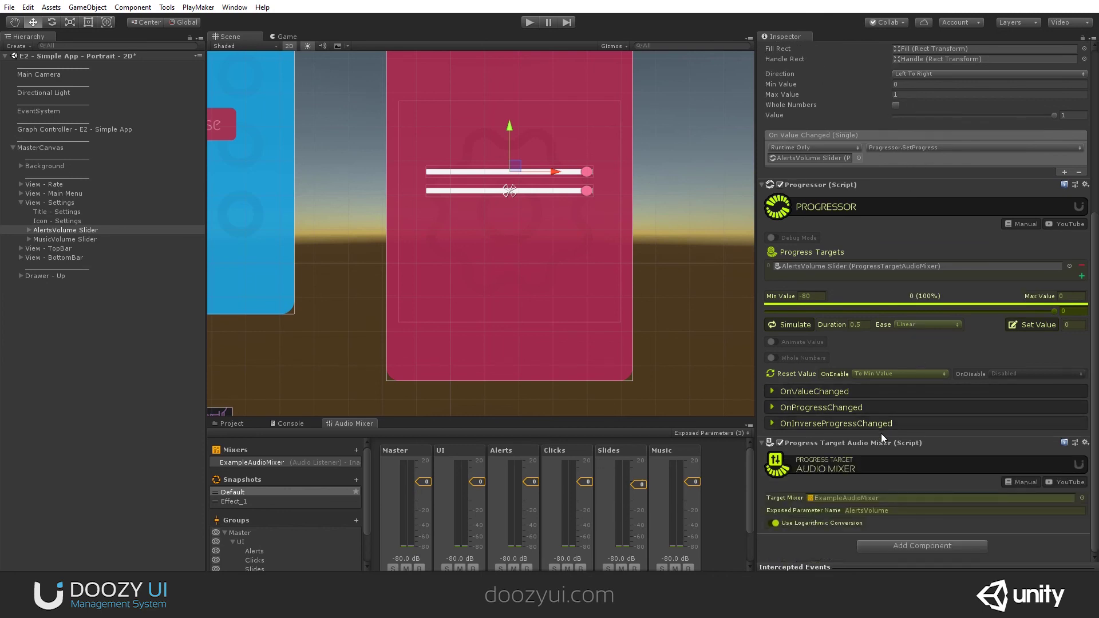